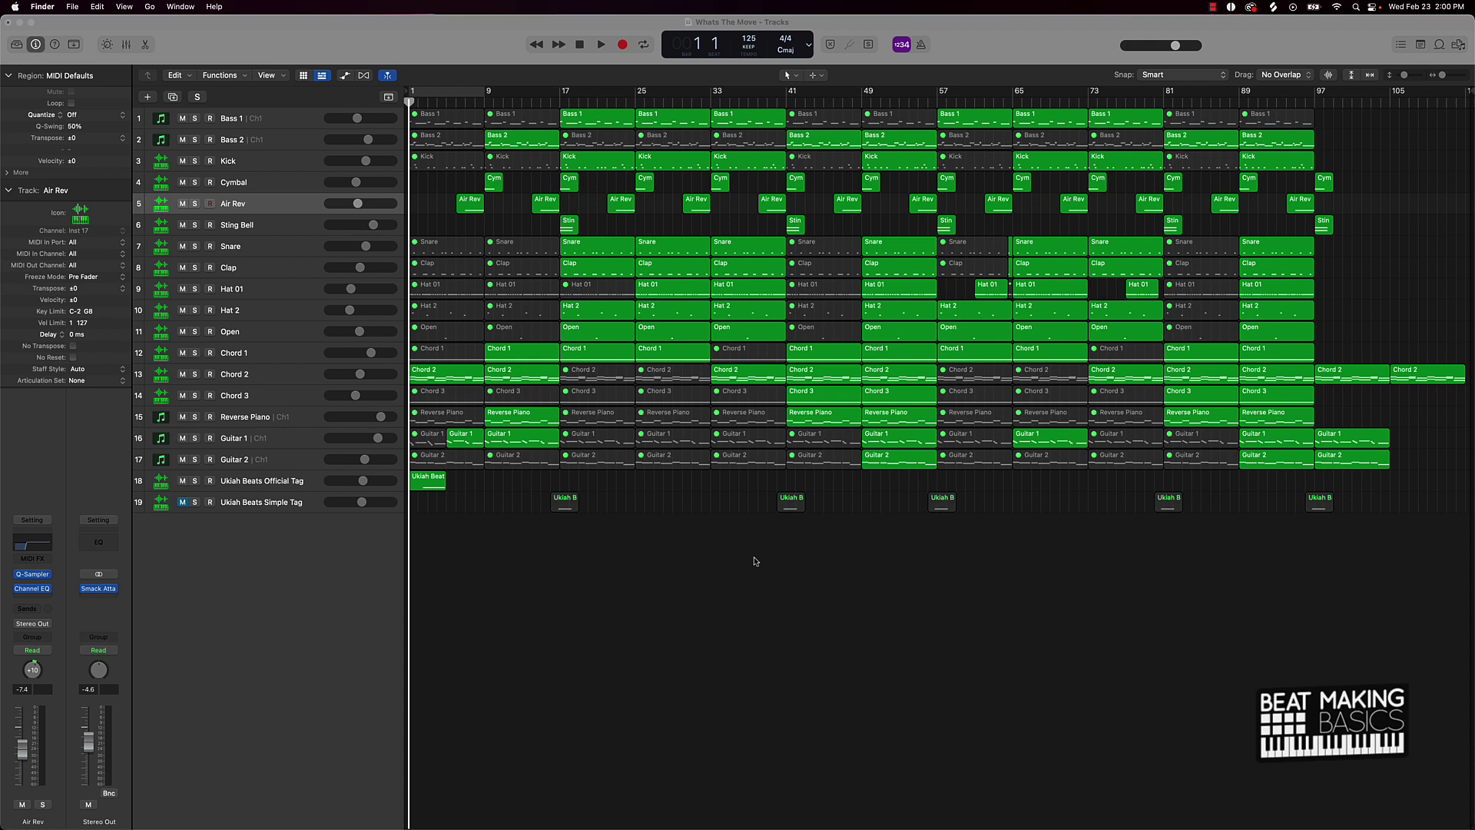
Play the full arrangement from the start to about bar 27 and return the playhead to bar 1.
{"action": "left_click", "coordinate": [755, 561]}
{"action": "key", "text": "space"}
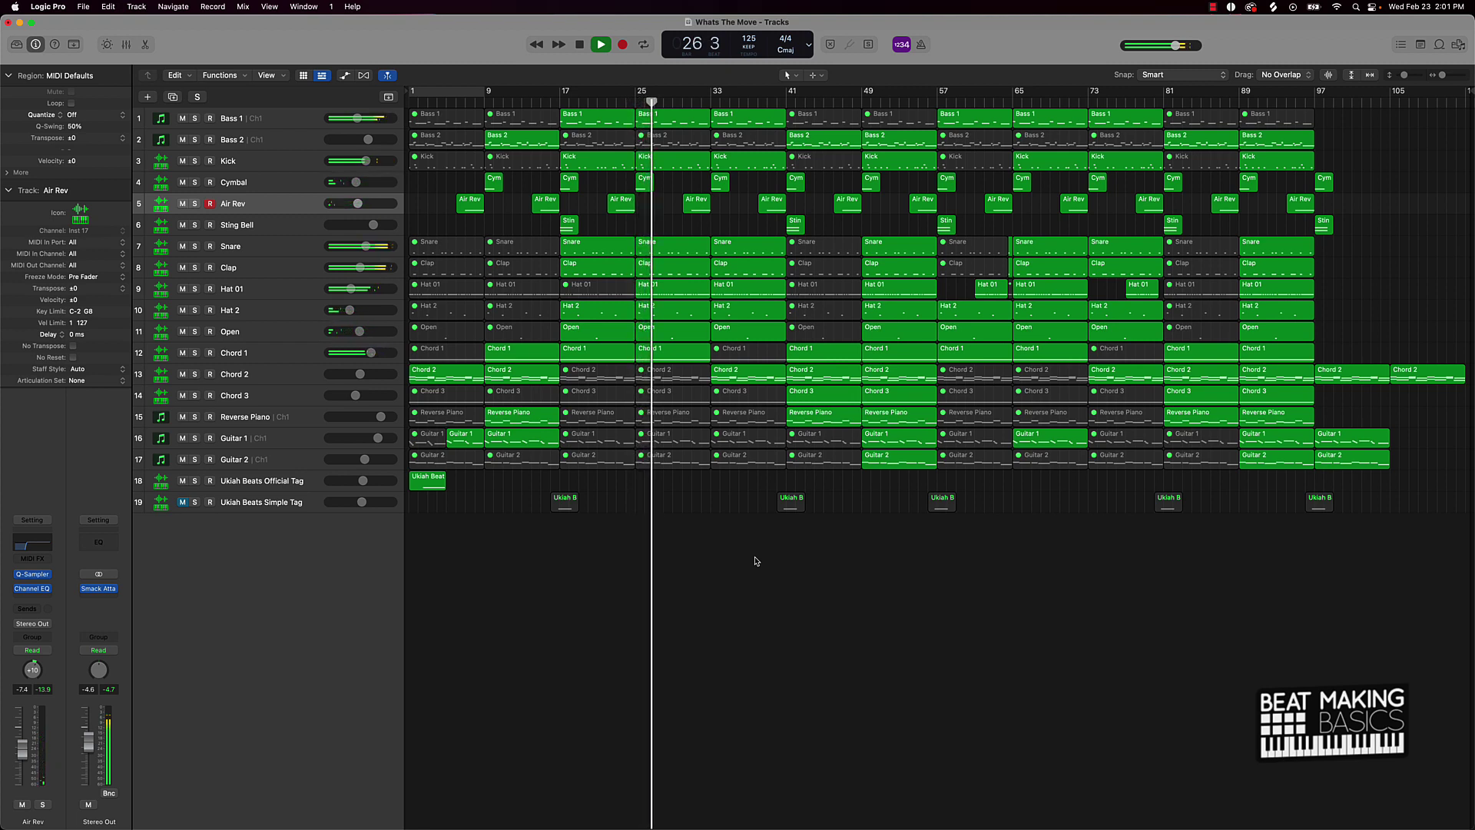
{"action": "key", "text": "space"}
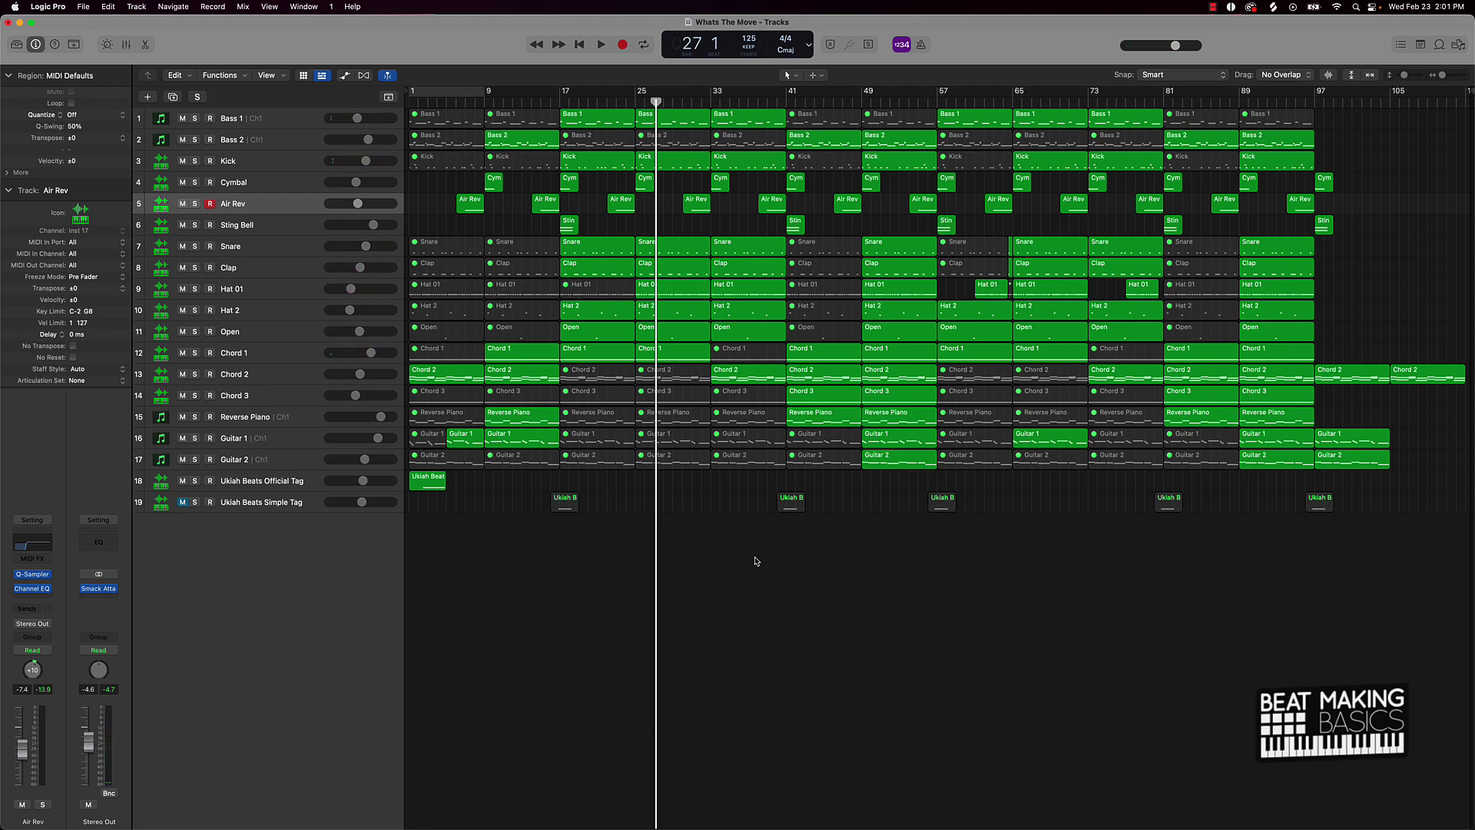
{"action": "key", "text": "Return"}
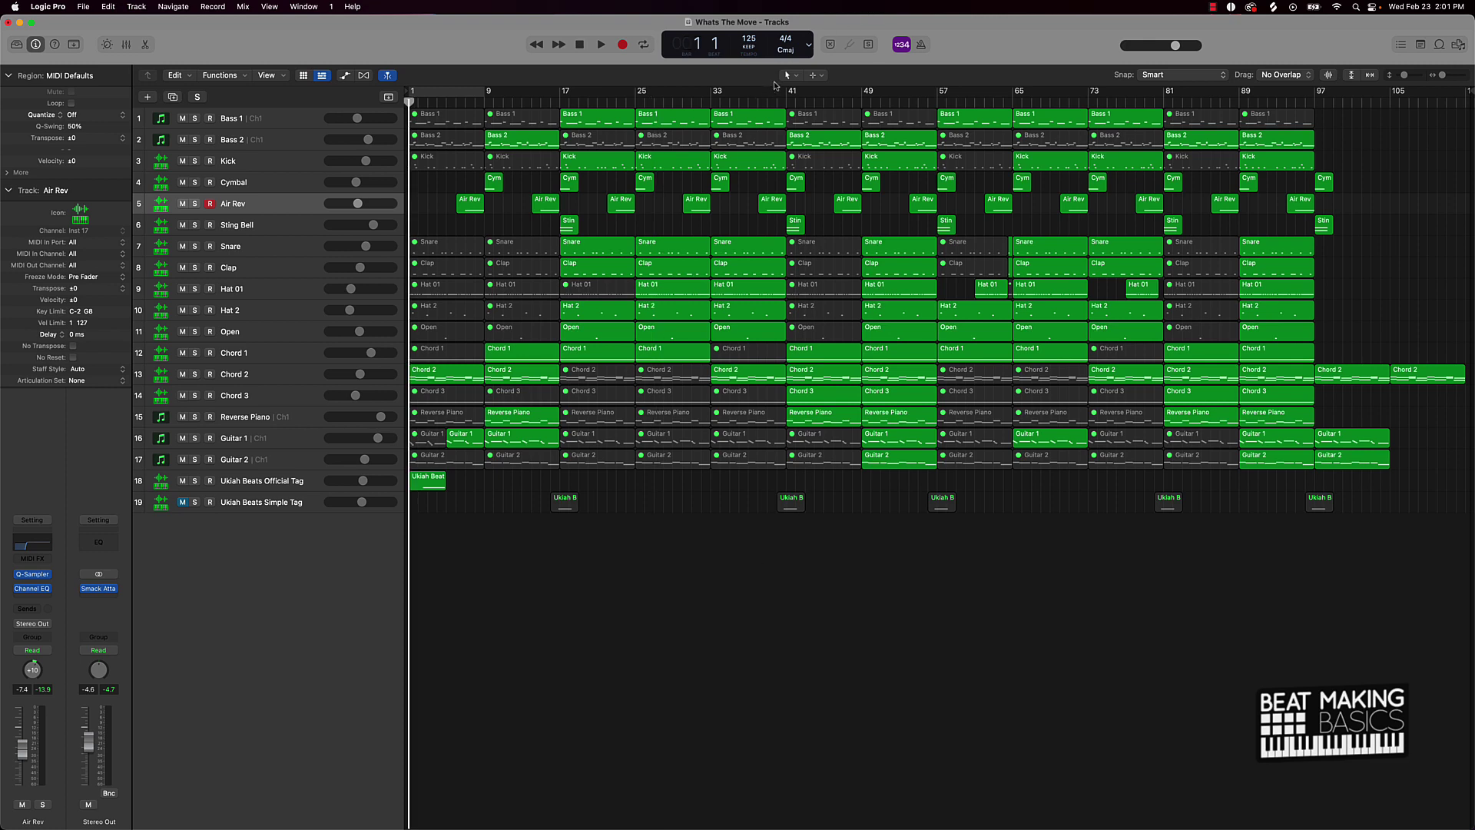
Play the section from bar 41 to 57 with a cycle range, and turn the cycle off with the playhead back at bar 1.
{"action": "left_click_drag", "start_coordinate": [785, 91], "coordinate": [933, 107]}
{"action": "key", "text": "space"}
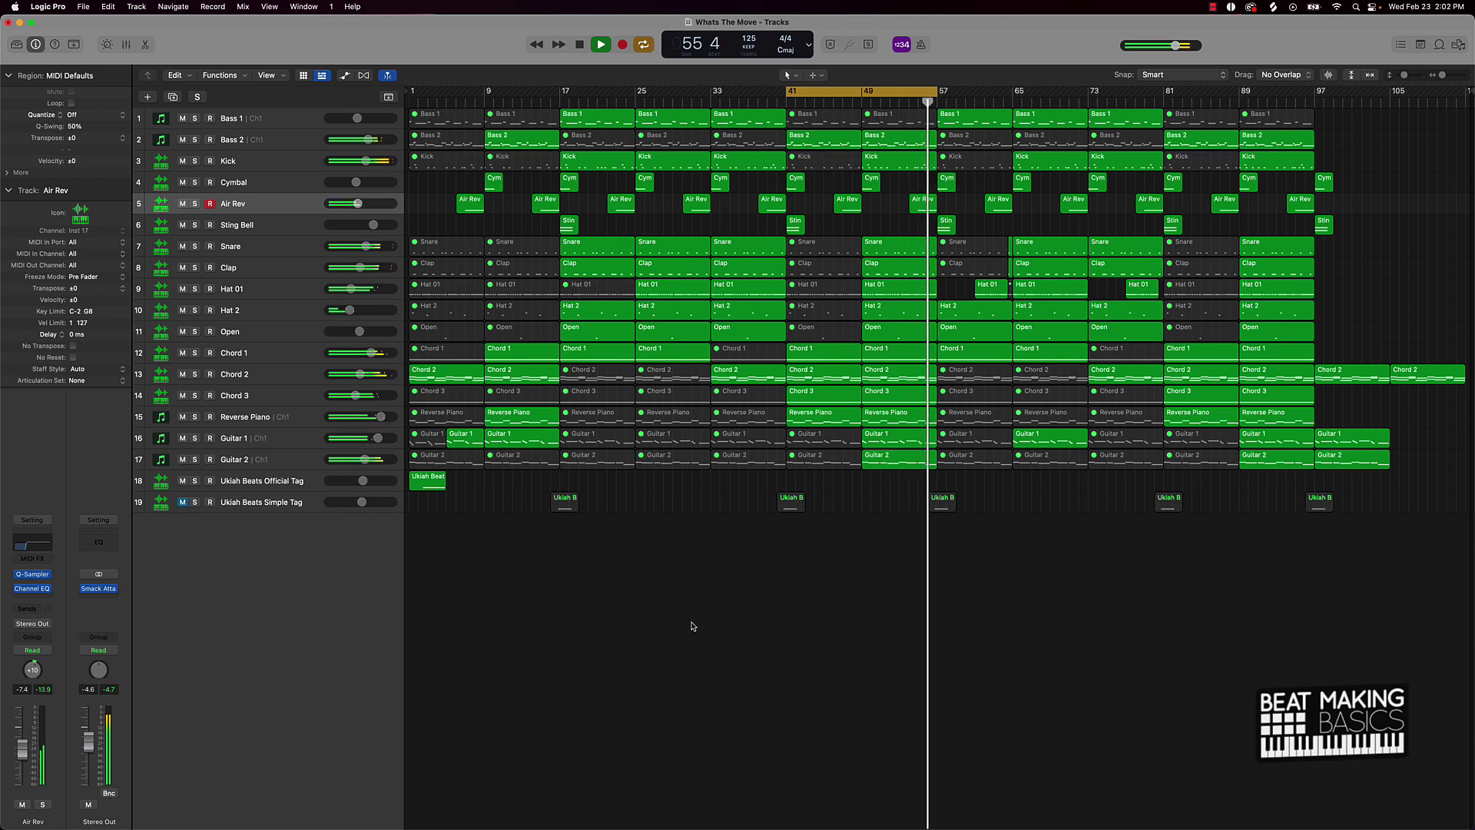
{"action": "key", "text": "space"}
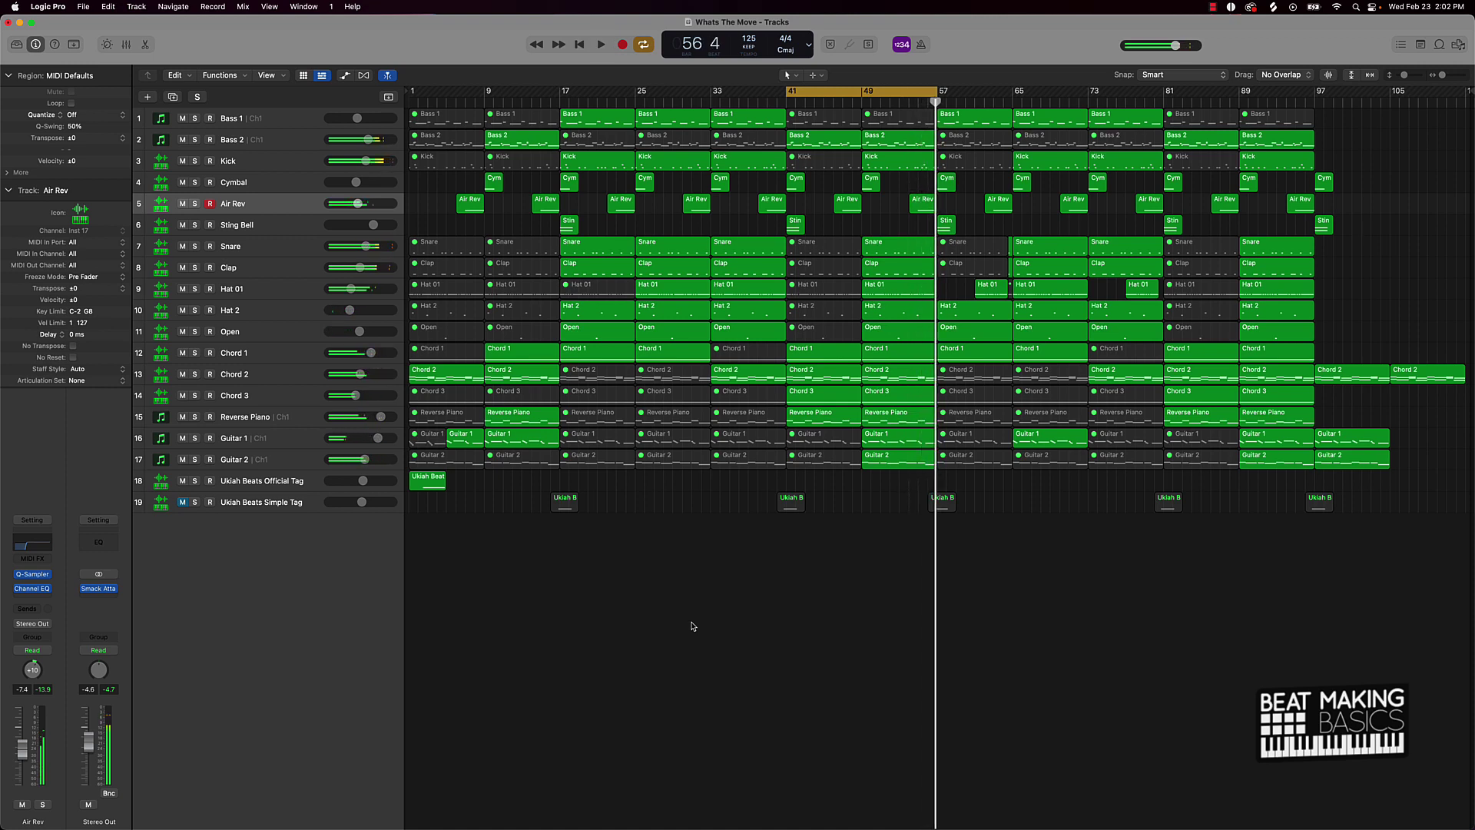
{"action": "left_click", "coordinate": [855, 93]}
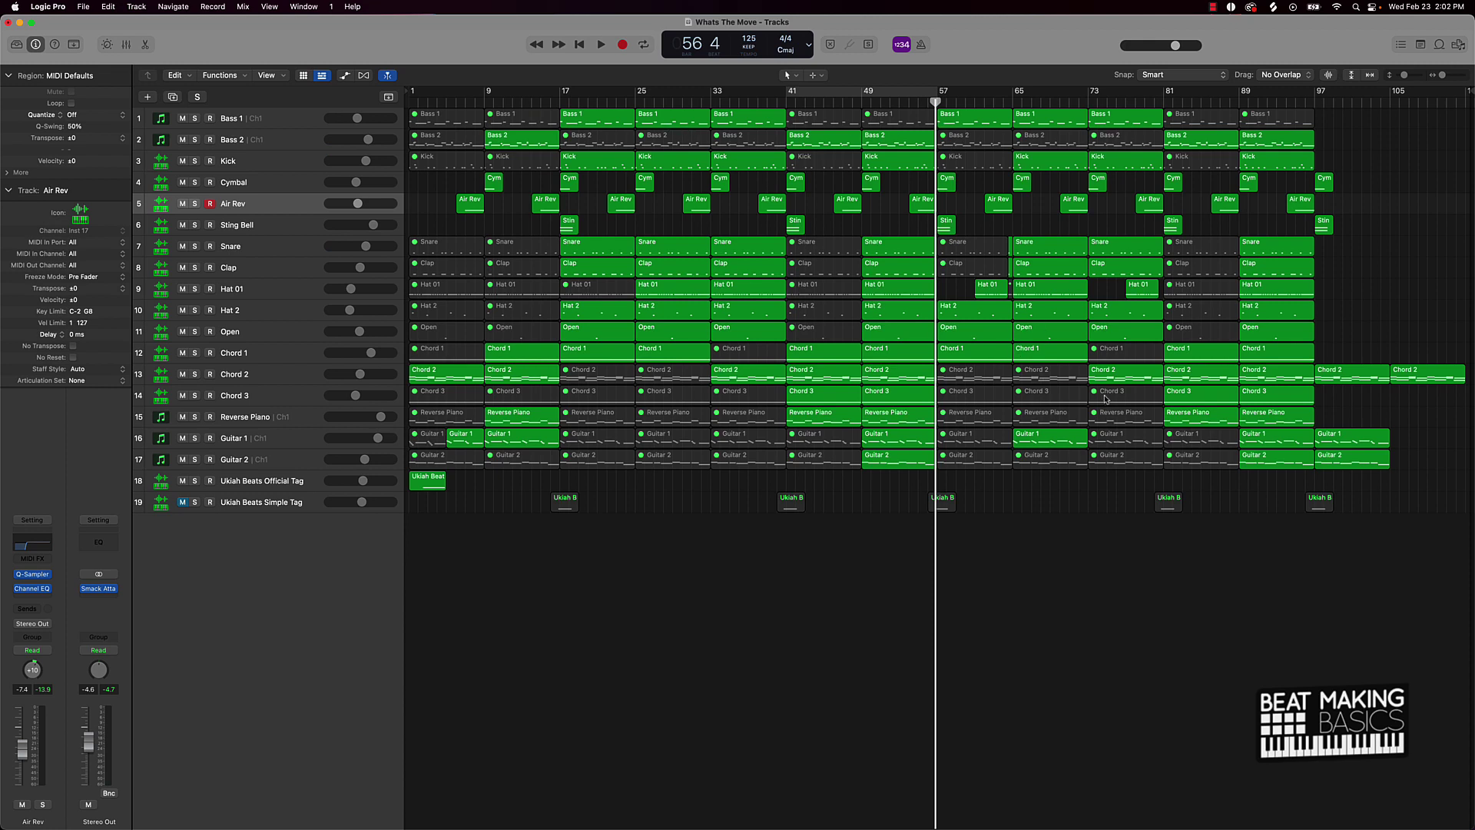
{"action": "key", "text": "Return"}
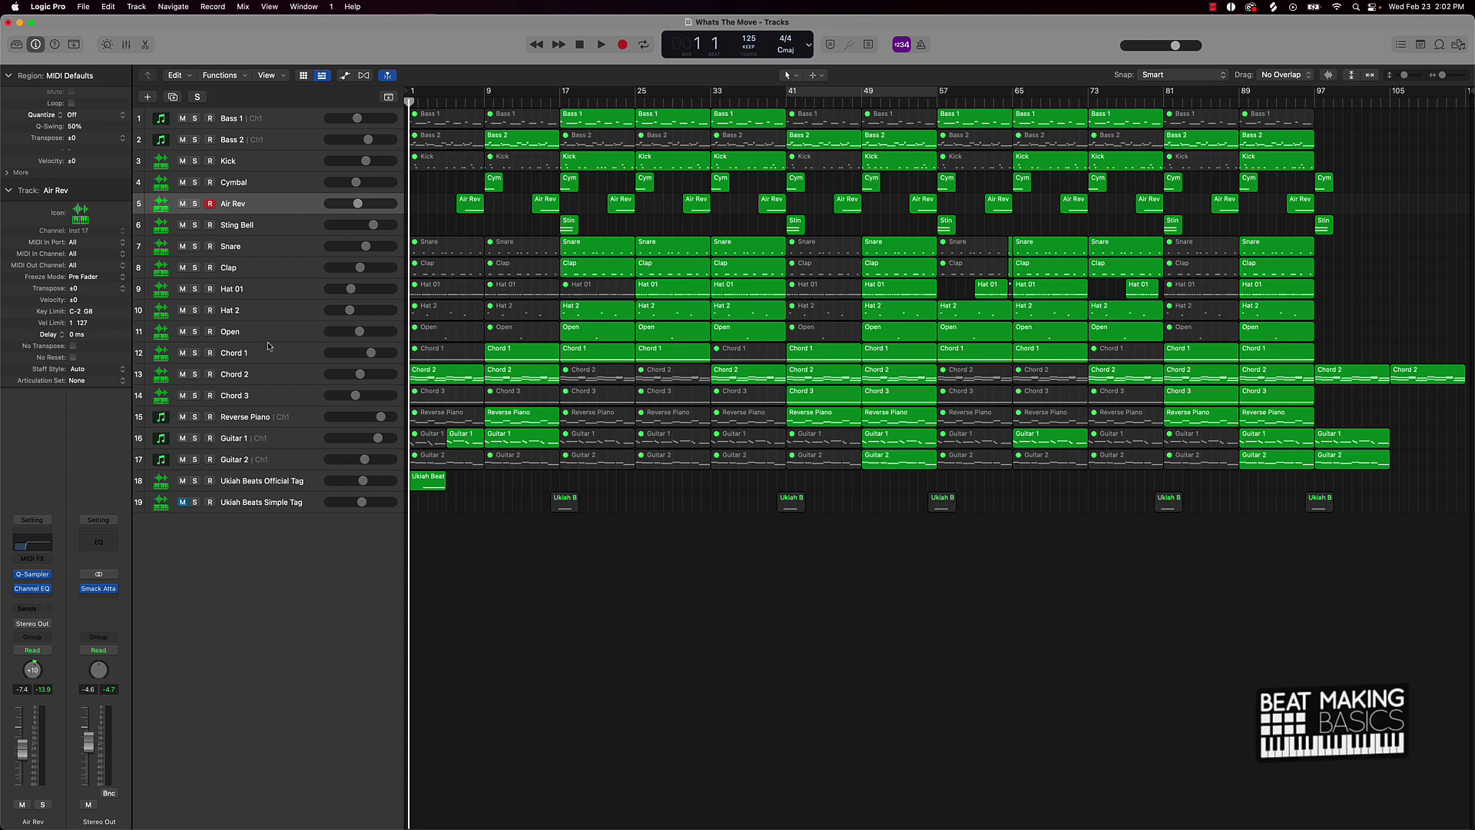
Check the Chord 2 track's Quick Sampler sample and open the track's regions in the Piano Roll to examine the notes.
{"action": "left_click", "coordinate": [270, 377]}
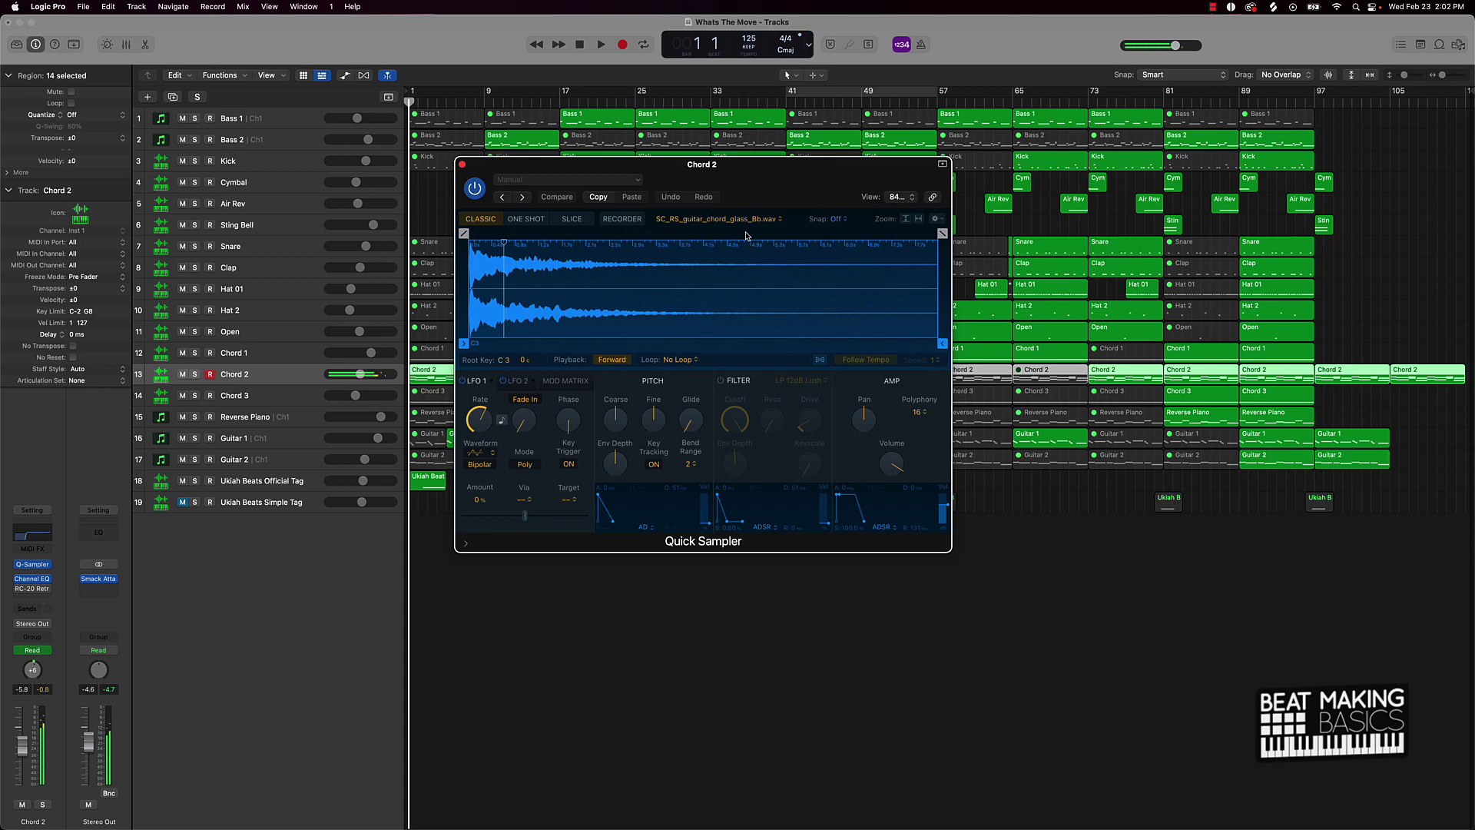
{"action": "left_click", "coordinate": [462, 164]}
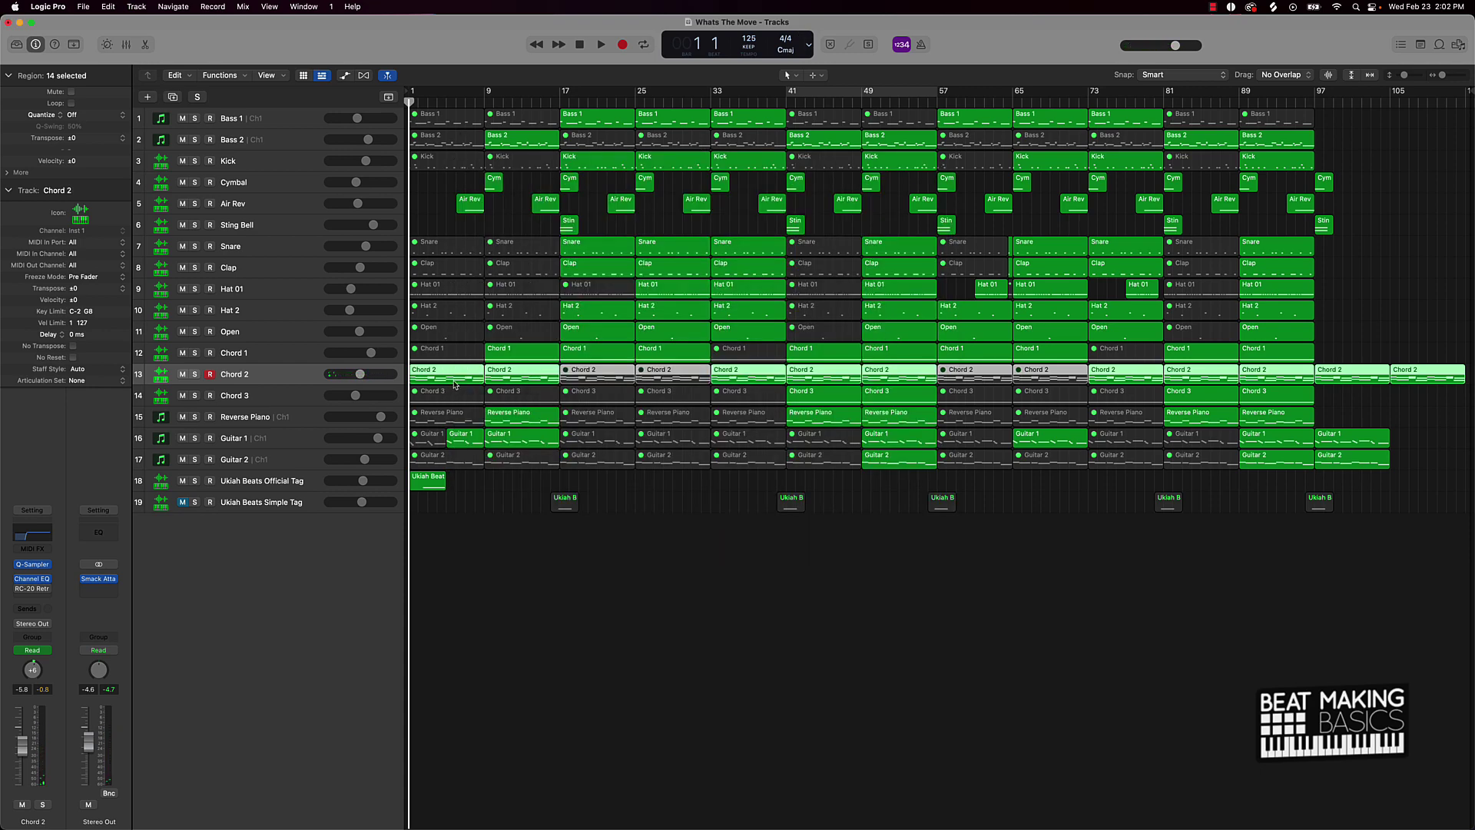
{"action": "key", "text": "e"}
{"action": "scroll", "coordinate": [649, 678], "scroll_direction": "down", "scroll_amount": 2}
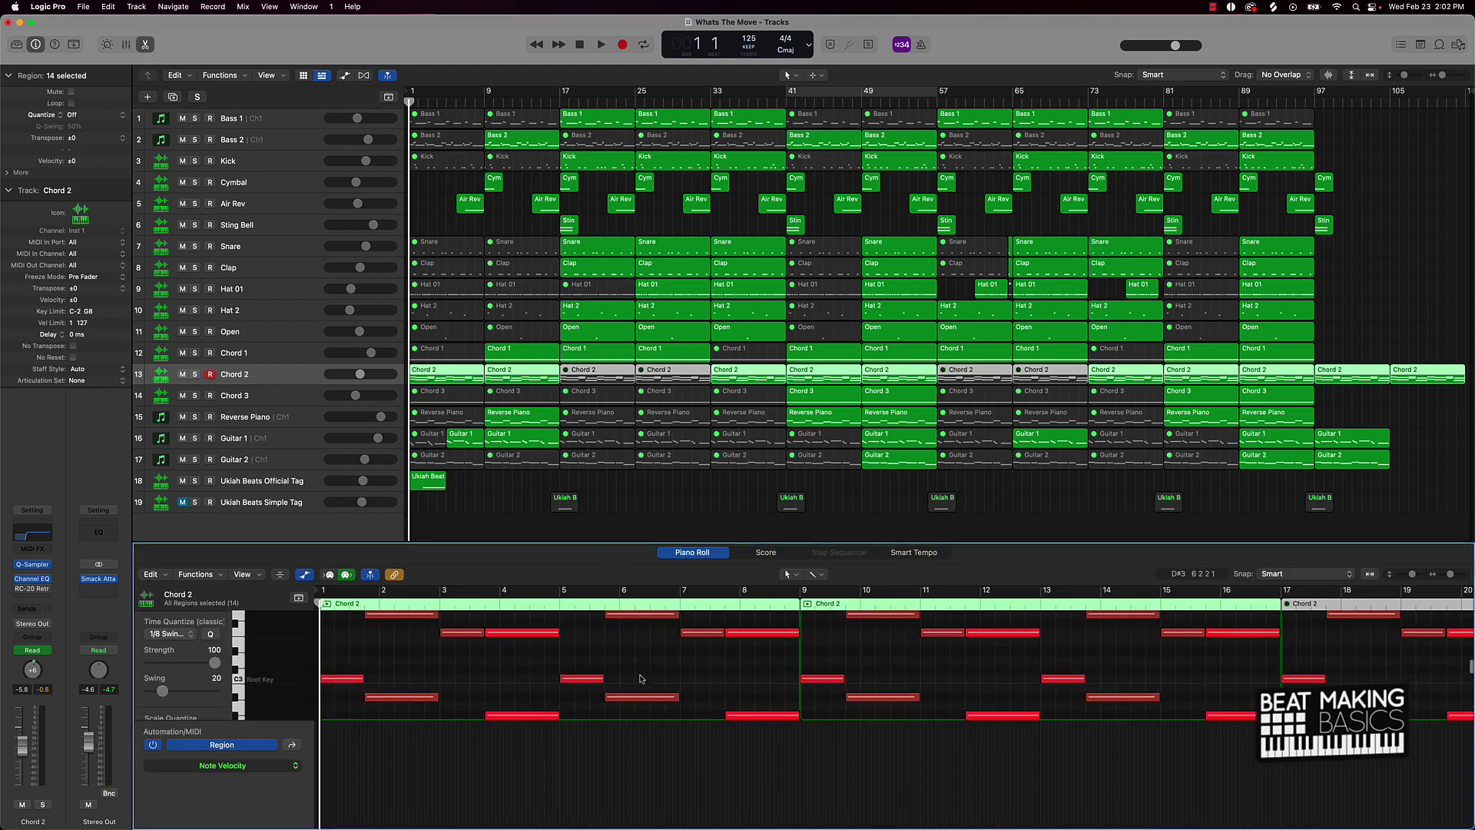
{"action": "scroll", "coordinate": [646, 678], "scroll_direction": "up", "scroll_amount": 5}
{"action": "scroll", "coordinate": [642, 679], "scroll_direction": "down", "scroll_amount": 3}
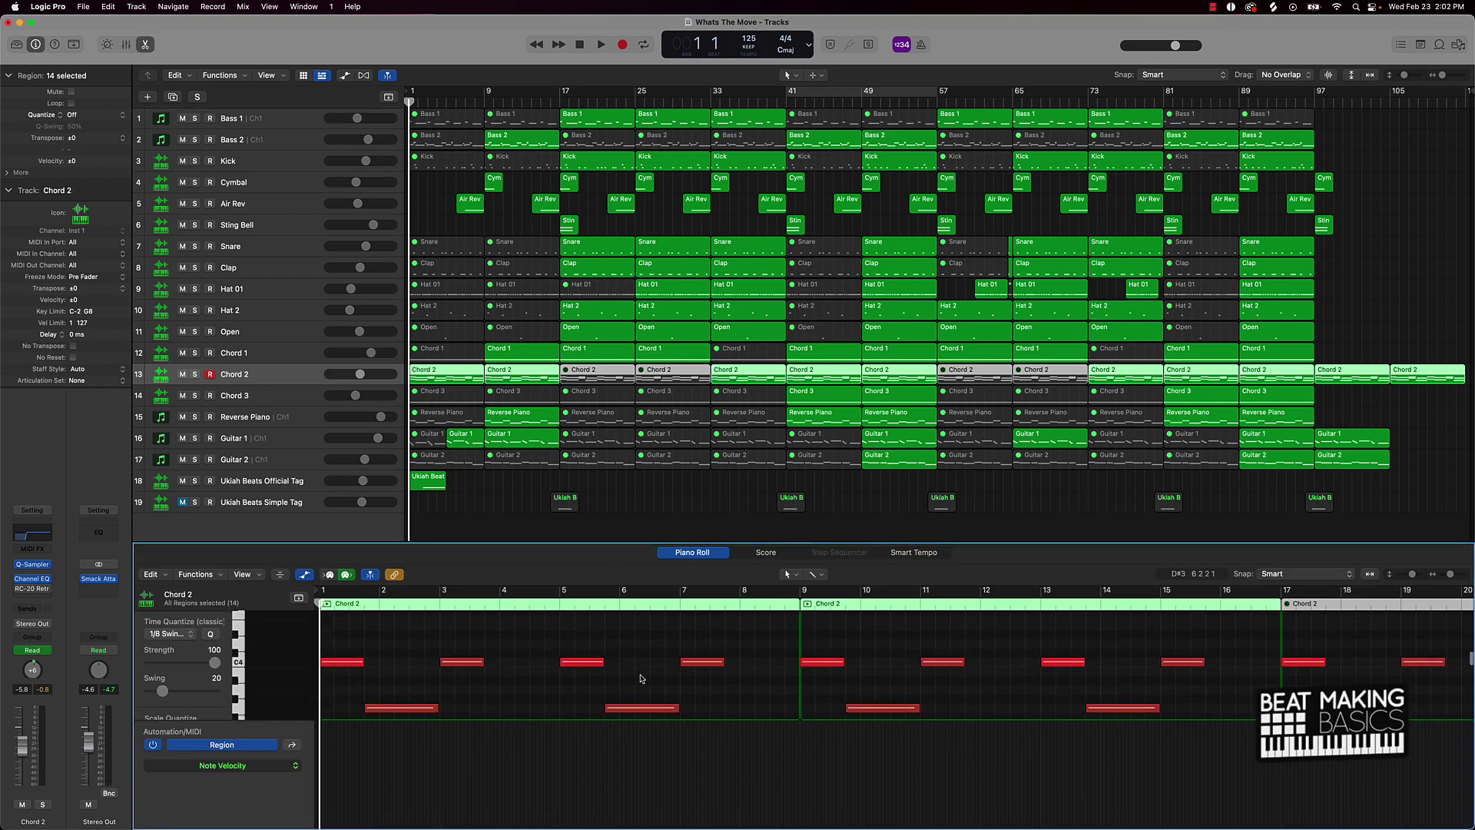
{"action": "scroll", "coordinate": [642, 678], "scroll_direction": "down", "scroll_amount": 4}
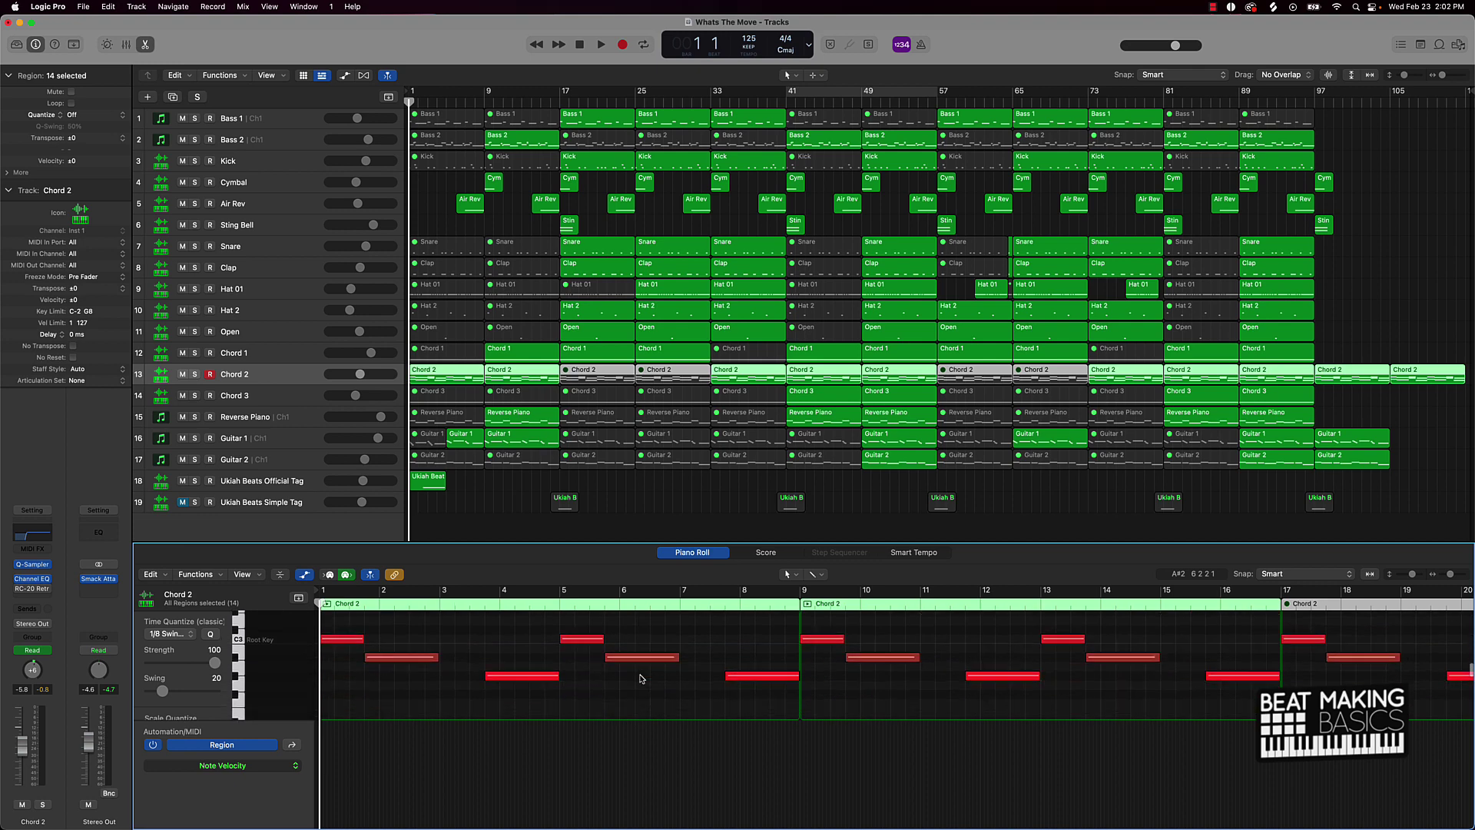
{"action": "scroll", "coordinate": [465, 653], "scroll_direction": "up", "scroll_amount": 3}
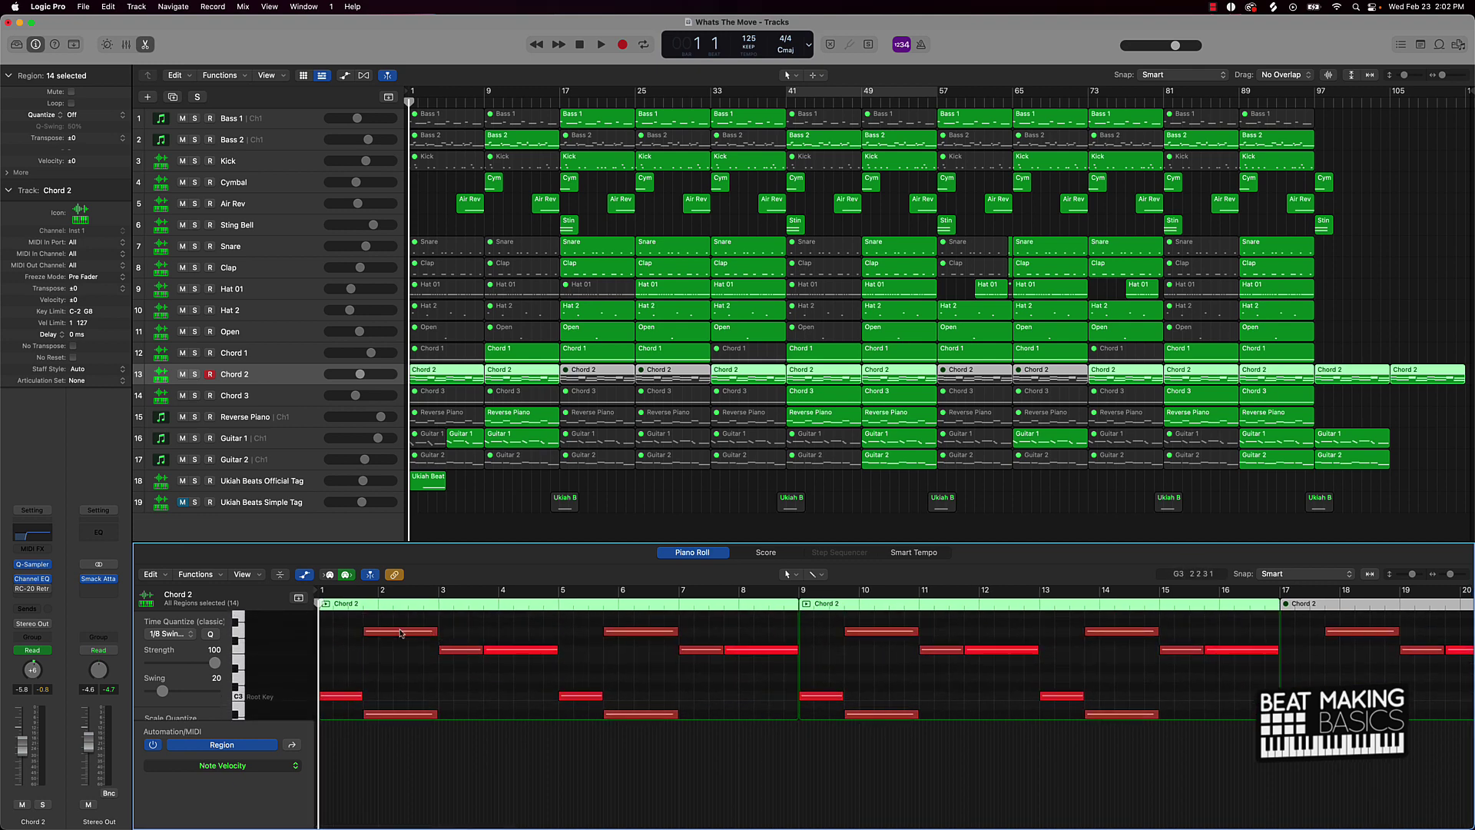
{"action": "scroll", "coordinate": [401, 633], "scroll_direction": "up", "scroll_amount": 2}
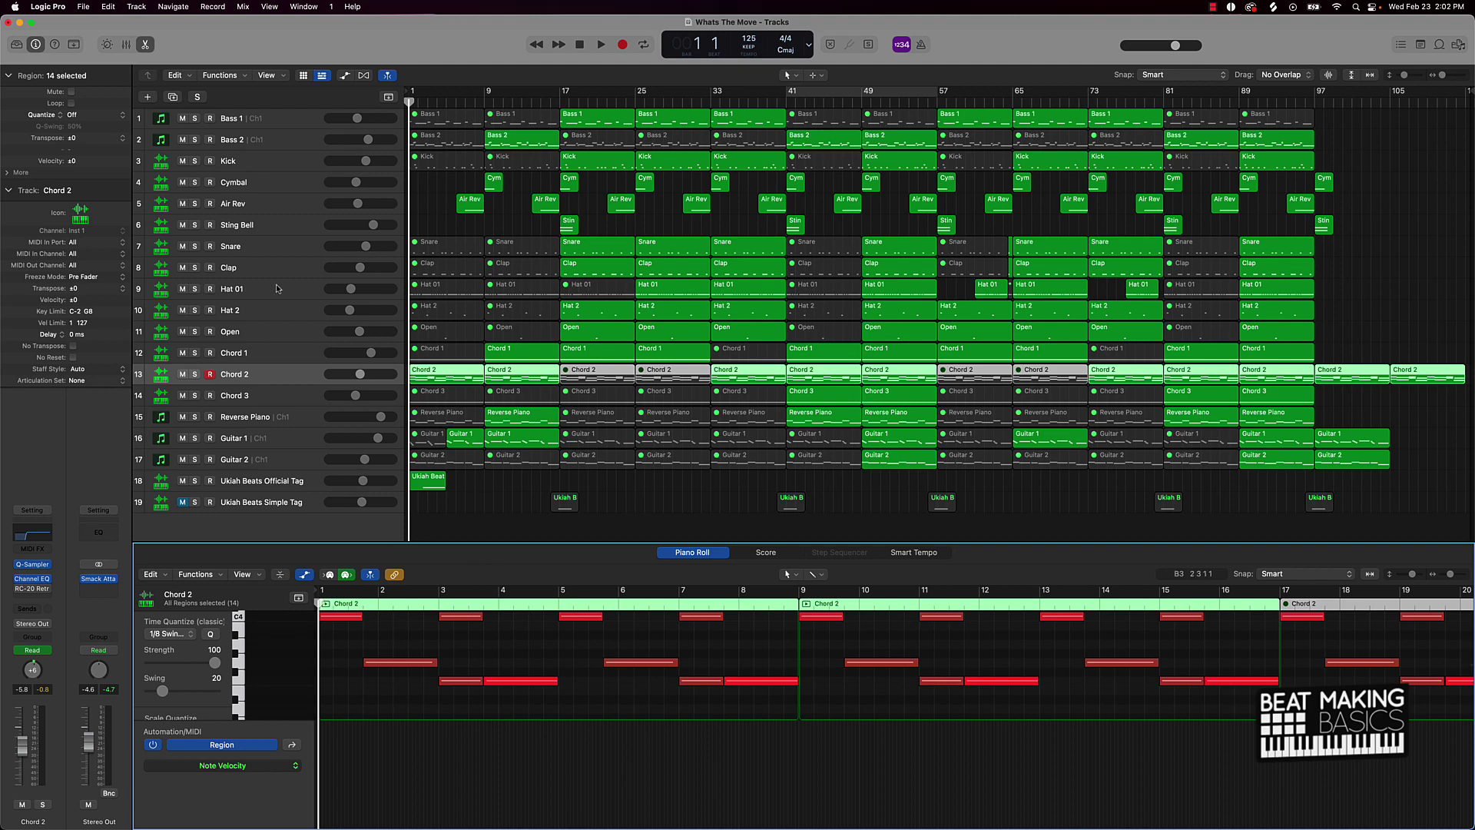
Solo the Chord 2 track and play its opening bars.
{"action": "left_click", "coordinate": [195, 374]}
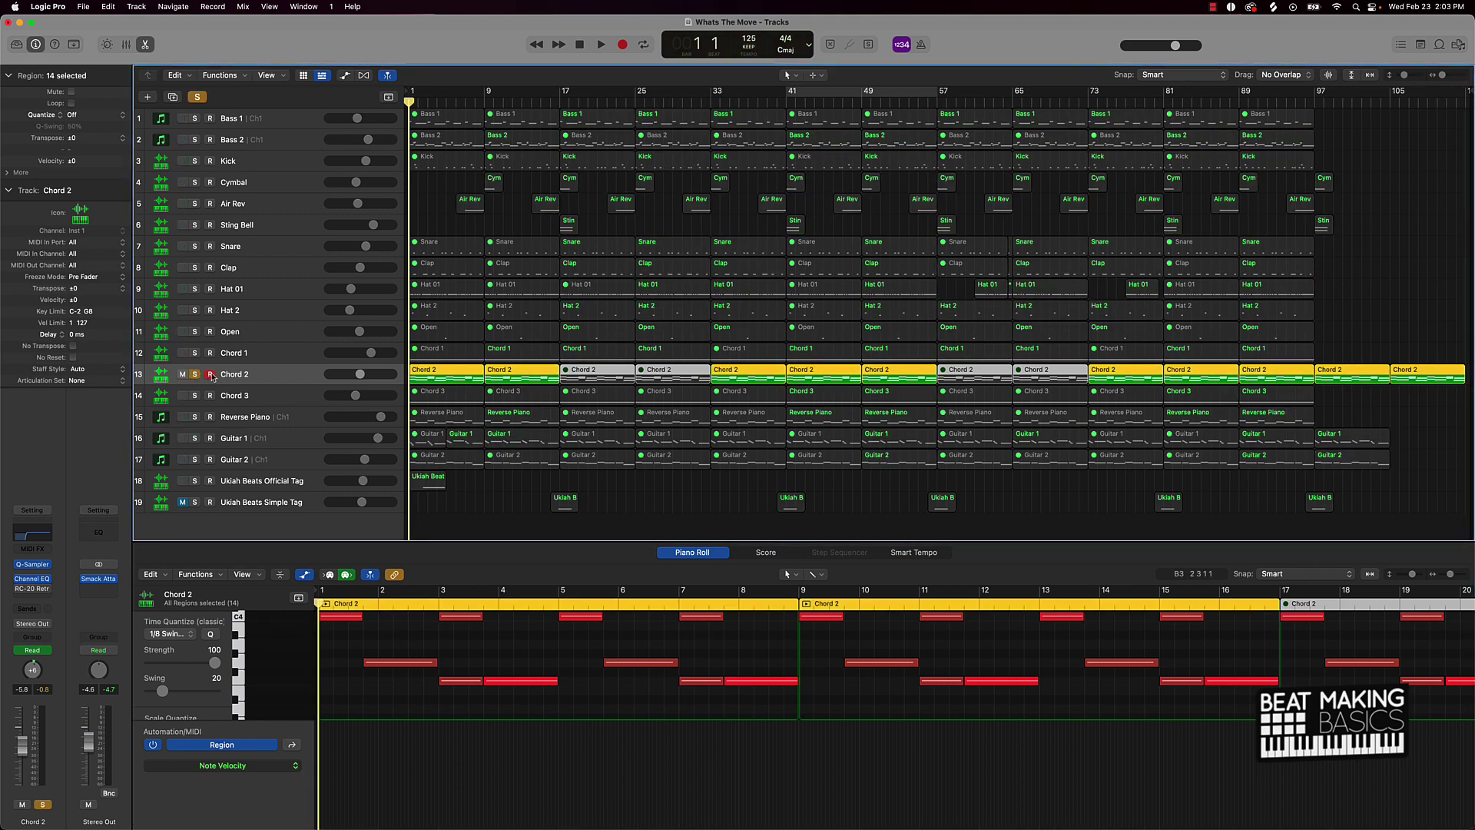
{"action": "key", "text": "space"}
{"action": "scroll", "coordinate": [407, 633], "scroll_direction": "up", "scroll_amount": 2}
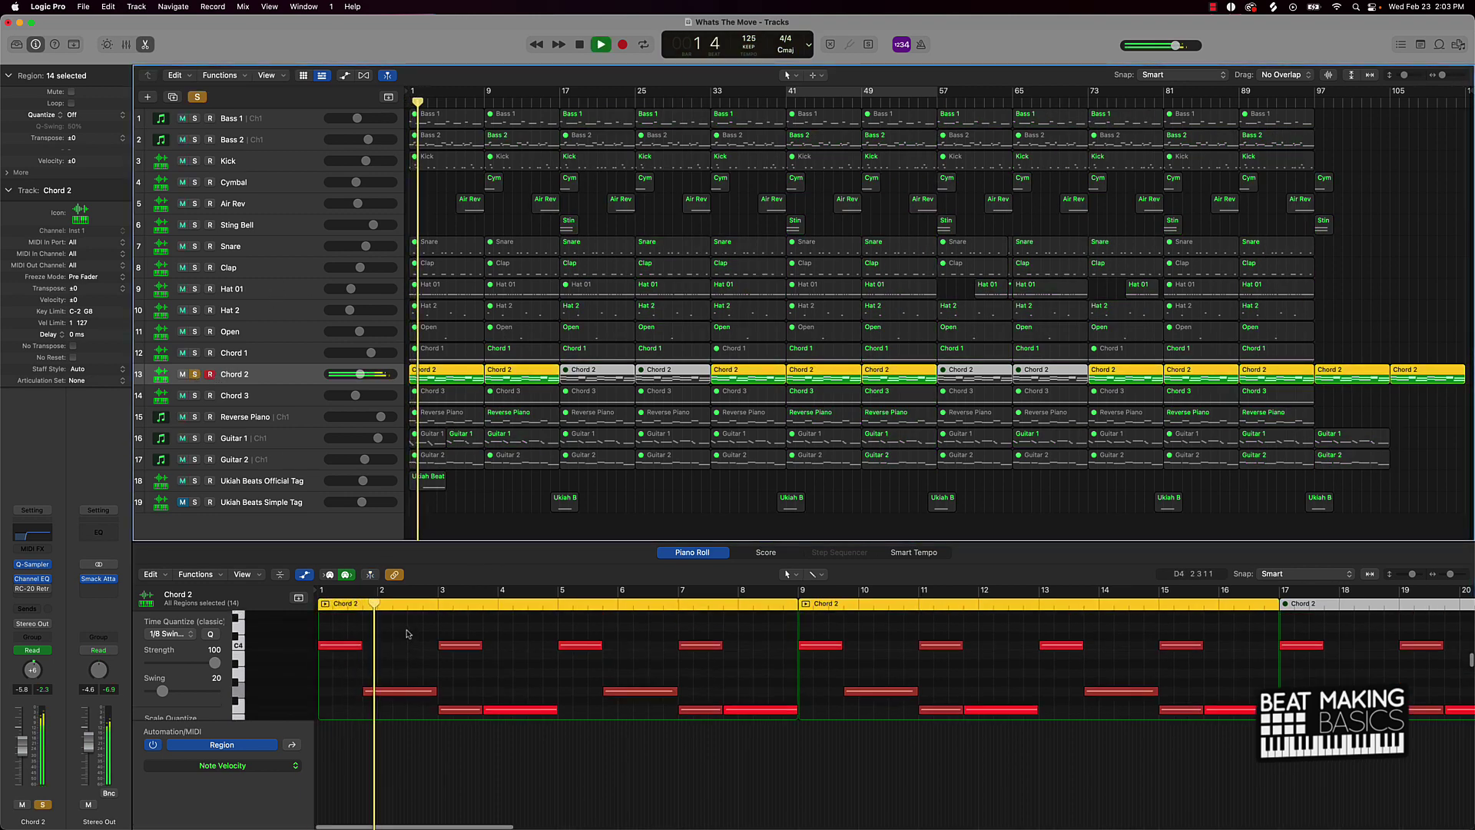
{"action": "scroll", "coordinate": [407, 633], "scroll_direction": "down", "scroll_amount": 4}
{"action": "key", "text": "space"}
Audition the individual upper and lower notes of the second and third chords in the first Chord 2 region.
{"action": "left_click", "coordinate": [401, 627]}
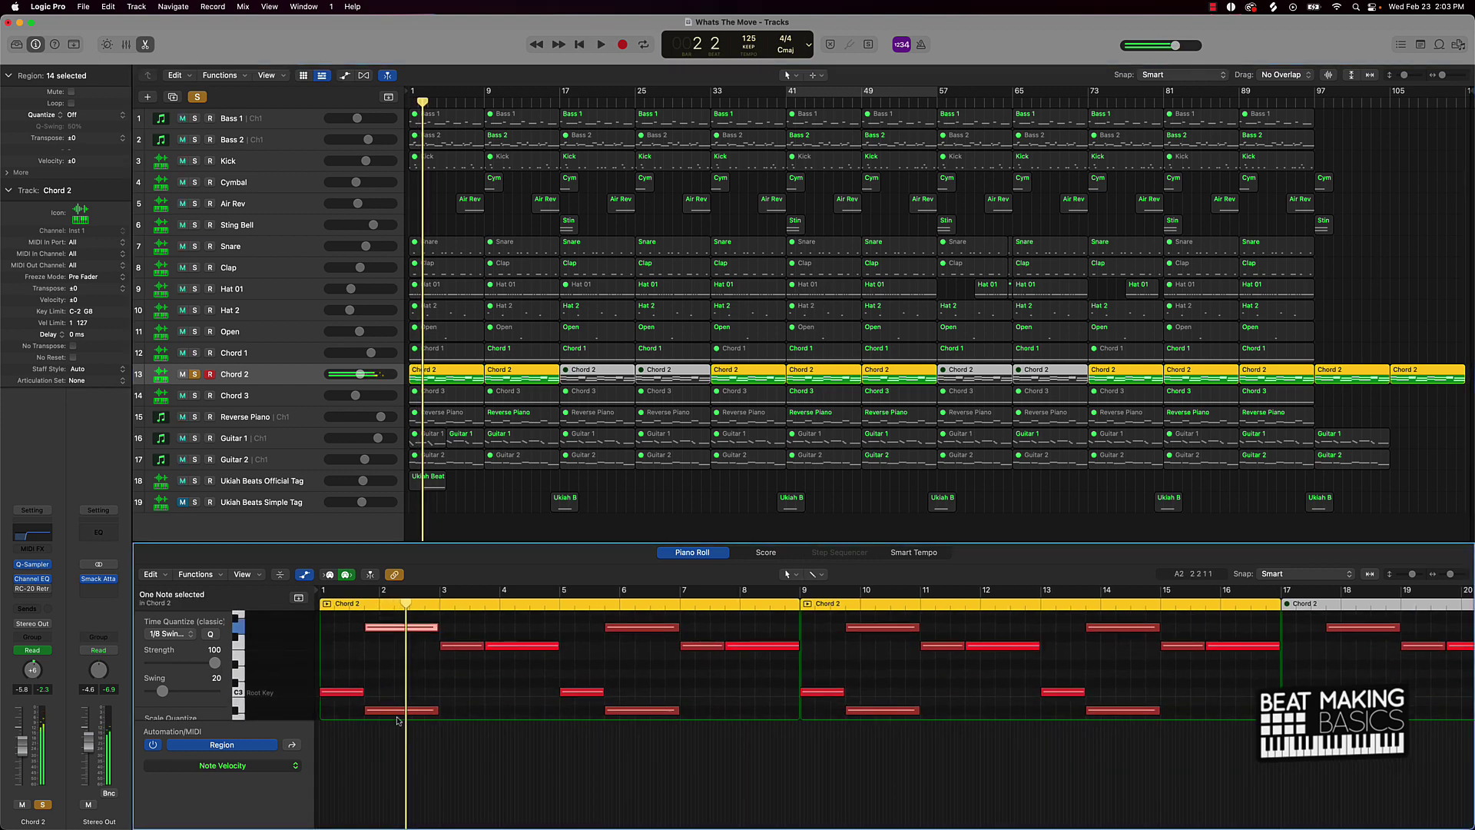
{"action": "left_click", "coordinate": [399, 712]}
{"action": "scroll", "coordinate": [449, 661], "scroll_direction": "up", "scroll_amount": 3}
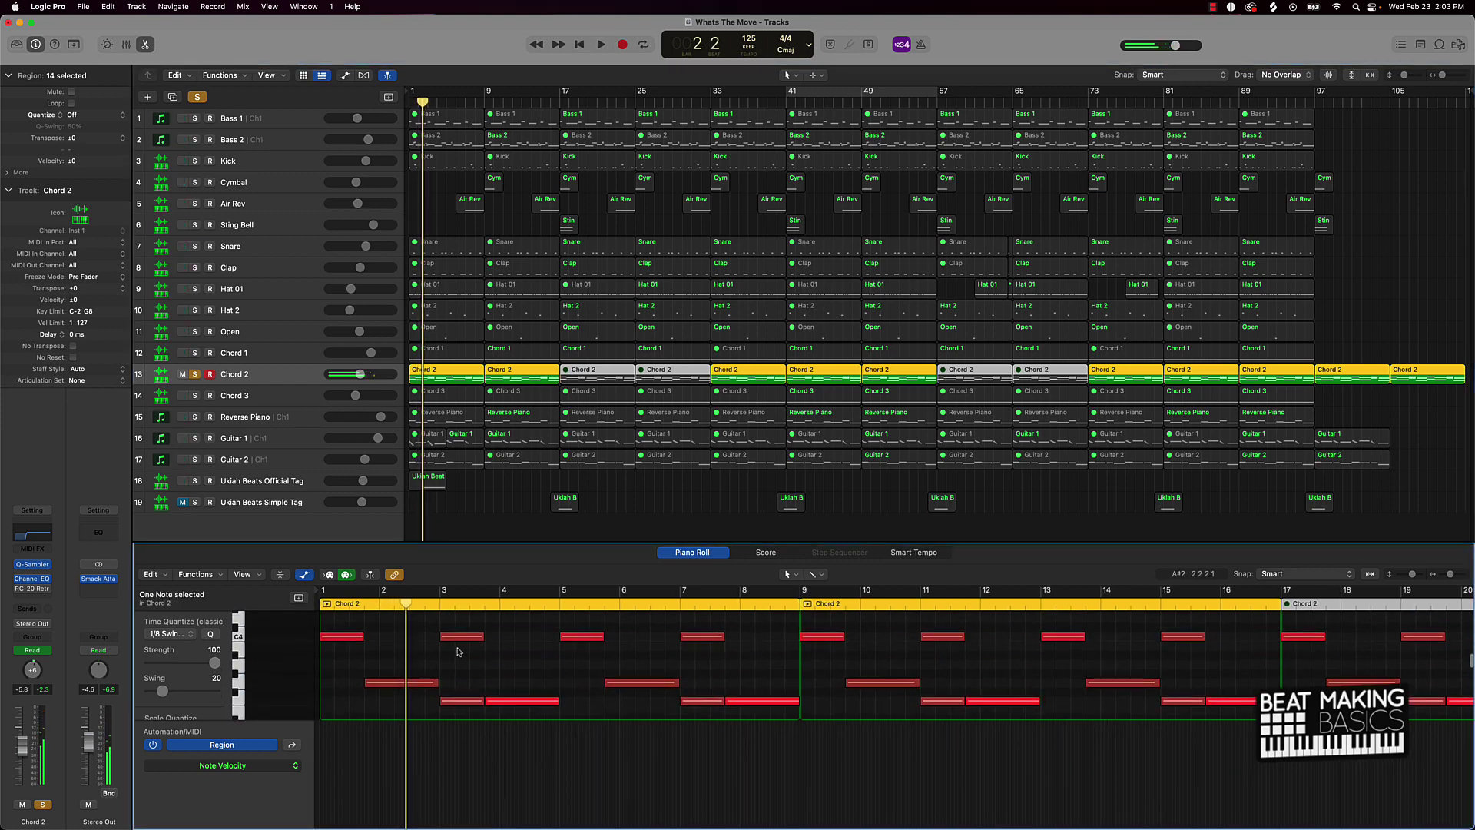
{"action": "left_click", "coordinate": [461, 637]}
{"action": "left_click", "coordinate": [458, 701]}
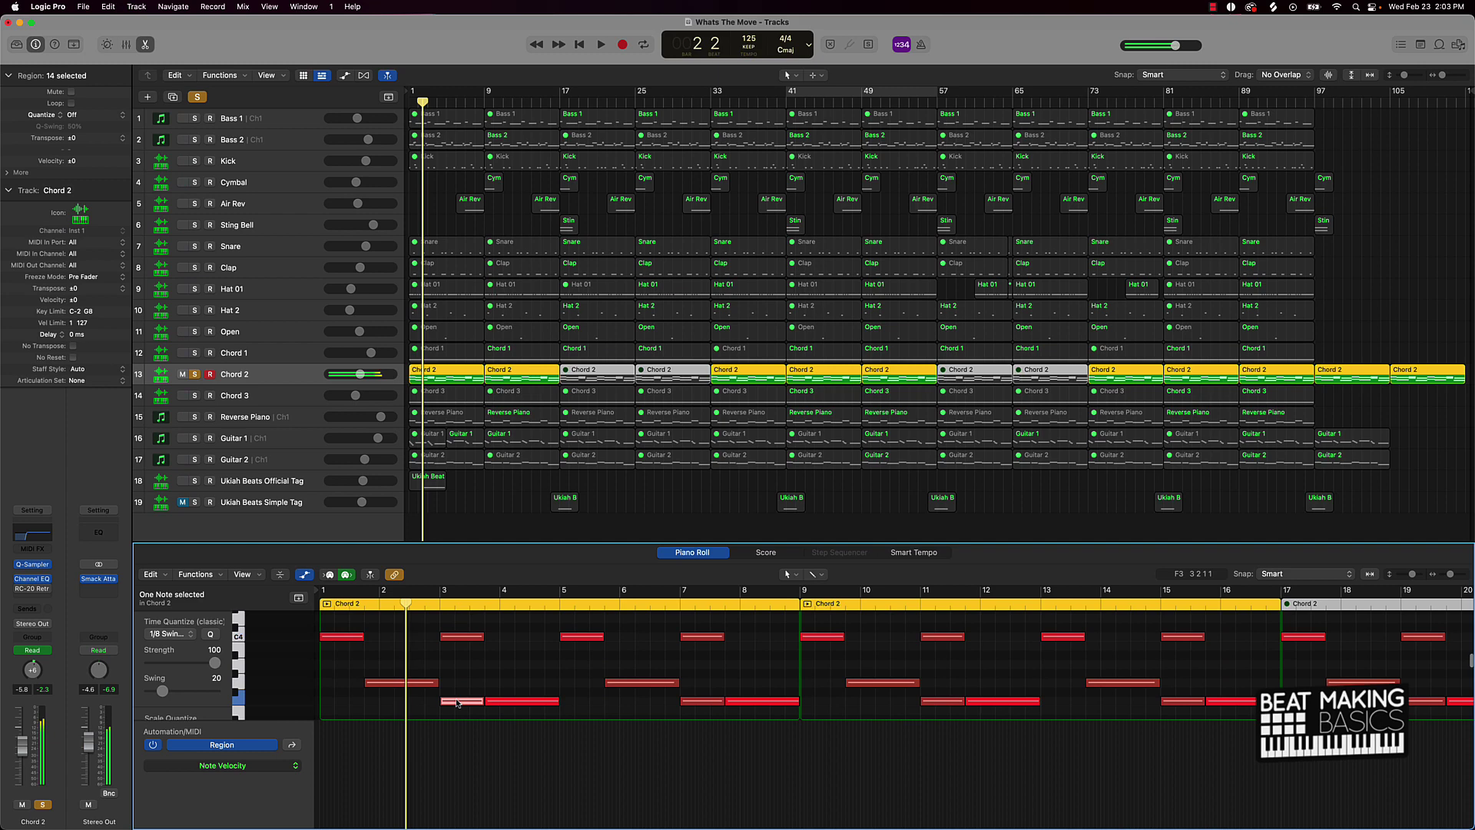
{"action": "left_click", "coordinate": [518, 675]}
{"action": "key", "text": "Return"}
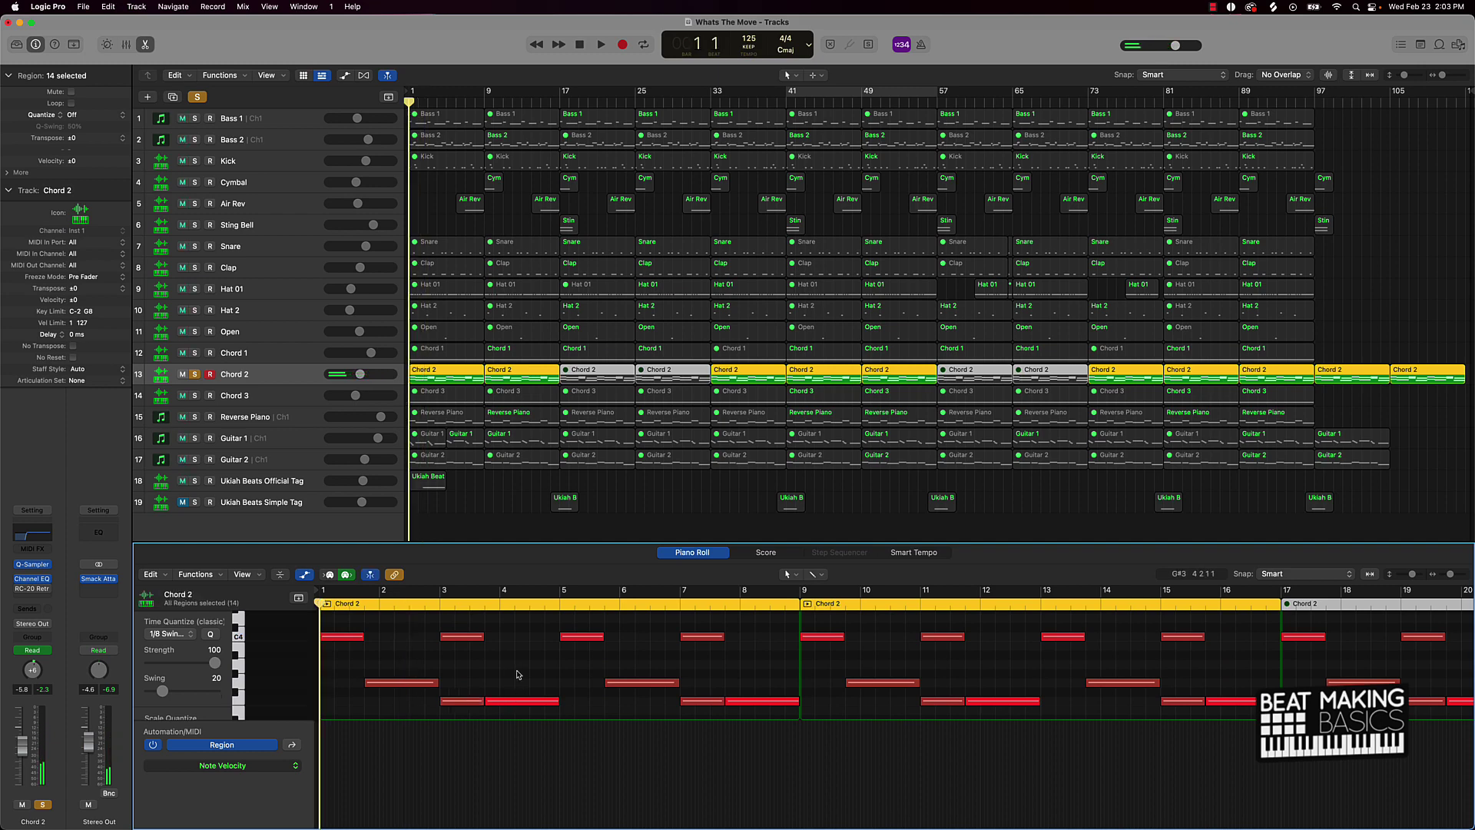
Mute the lowest note of each of the first four chords in the Chord 2 region and play those bars.
{"action": "scroll", "coordinate": [361, 653], "scroll_direction": "down", "scroll_amount": 2}
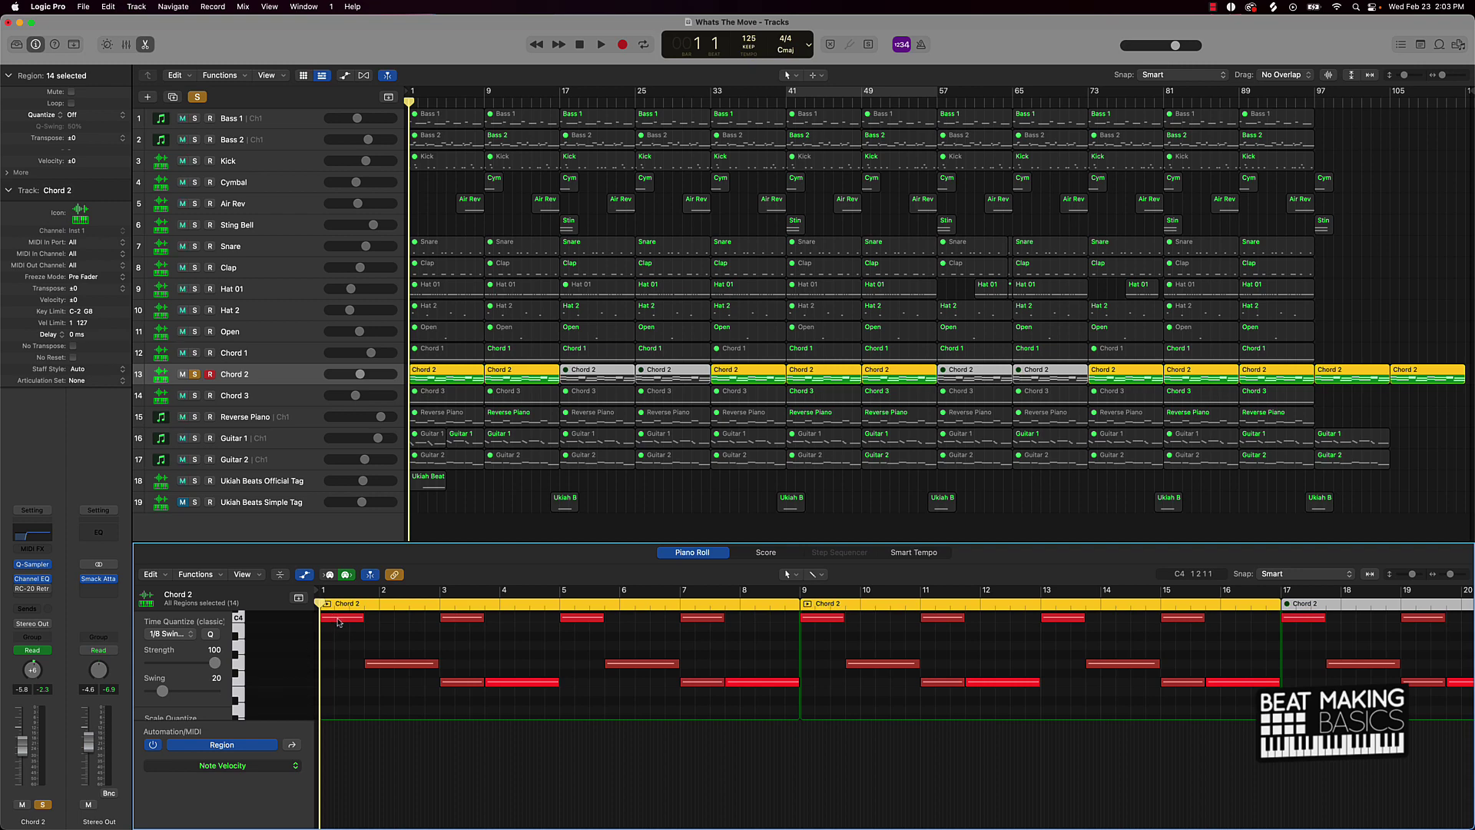
{"action": "left_click", "coordinate": [344, 661], "text": "ctrl+alt"}
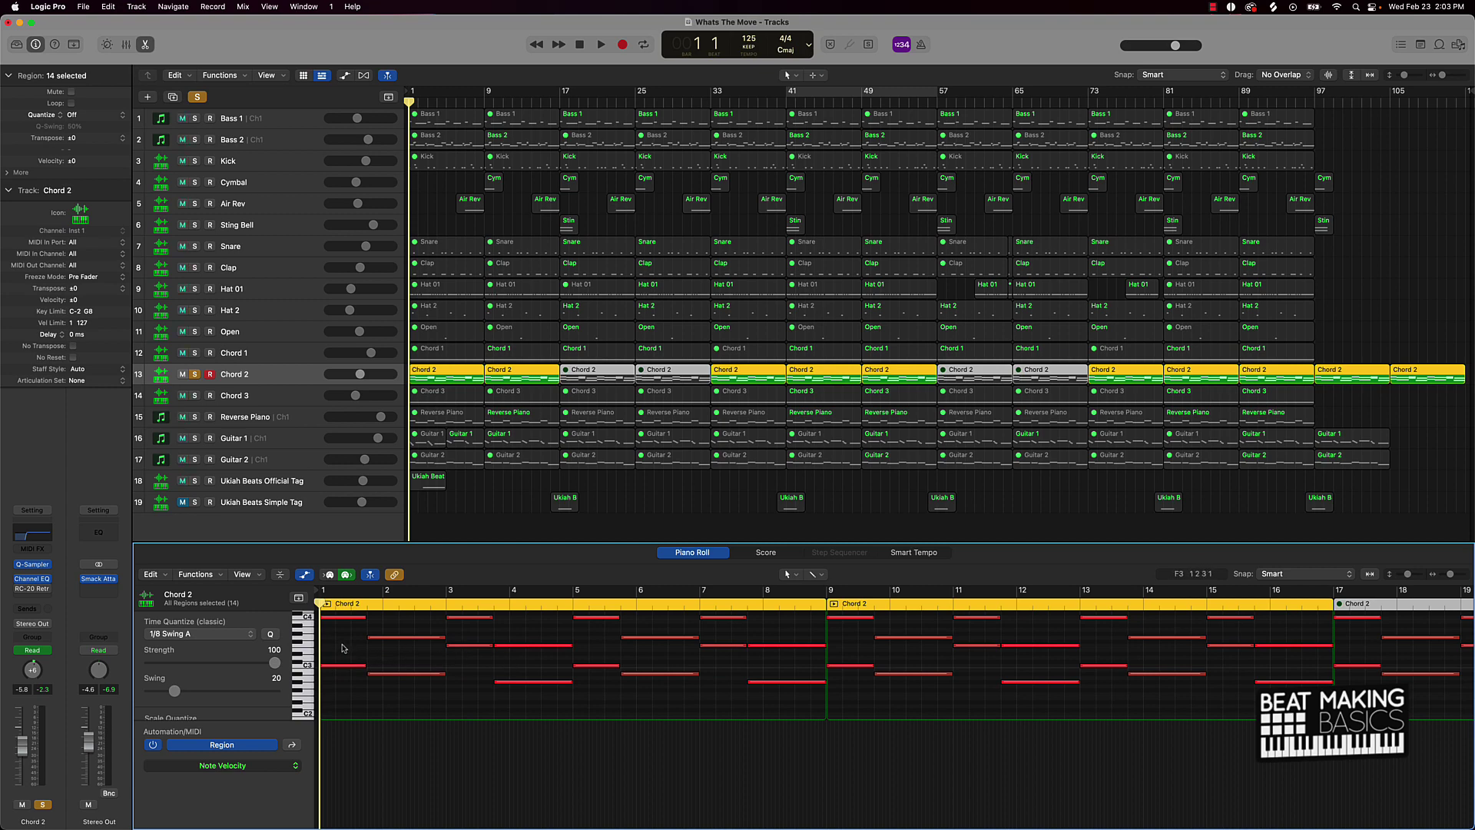
{"action": "left_click_drag", "start_coordinate": [343, 649], "coordinate": [445, 718]}
{"action": "left_click", "coordinate": [465, 645], "text": "shift"}
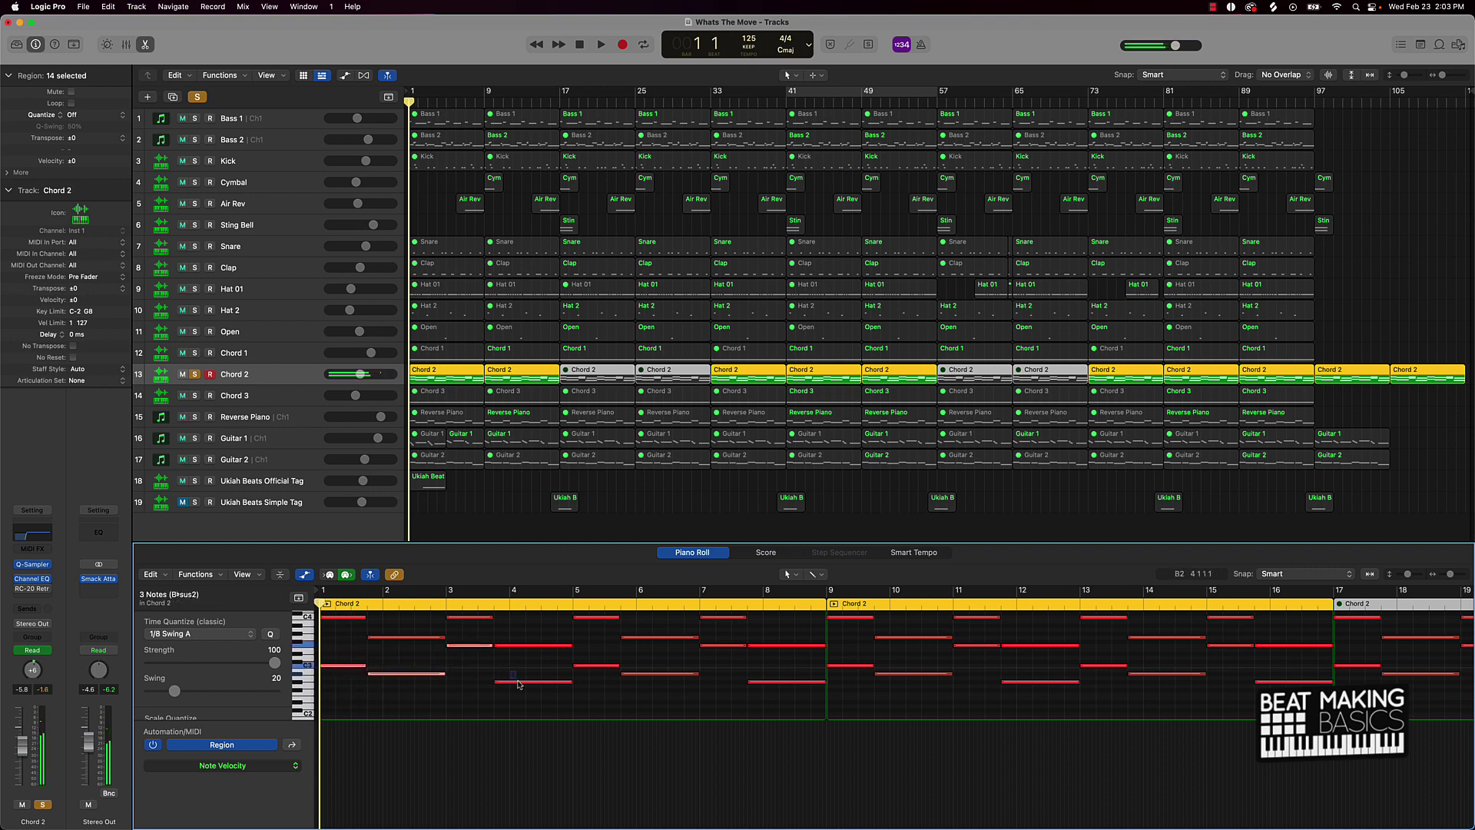
{"action": "left_click", "coordinate": [504, 683], "text": "shift"}
{"action": "key", "text": "ctrl+m"}
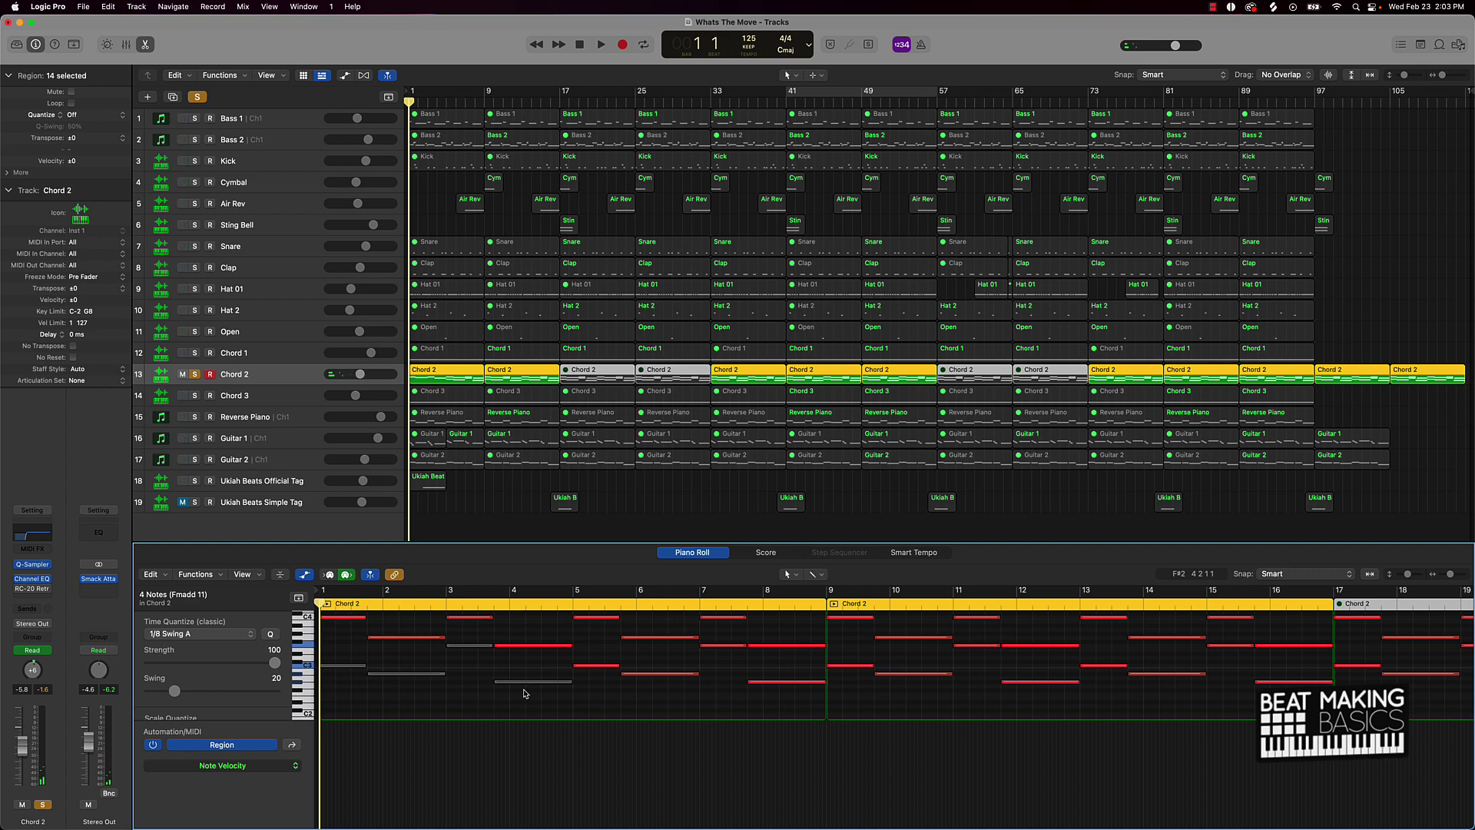
{"action": "key", "text": "space"}
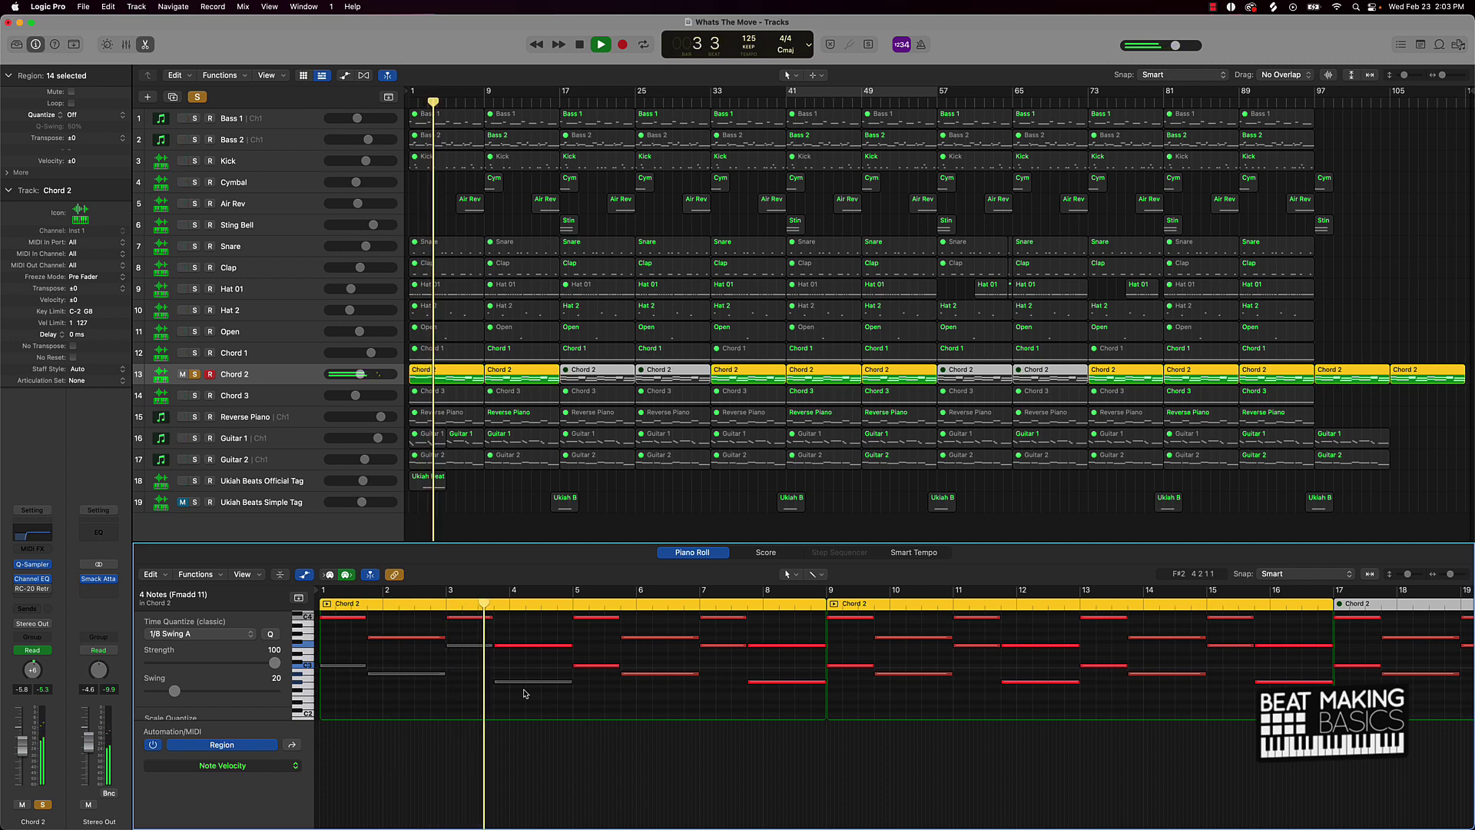
{"action": "key", "text": "space"}
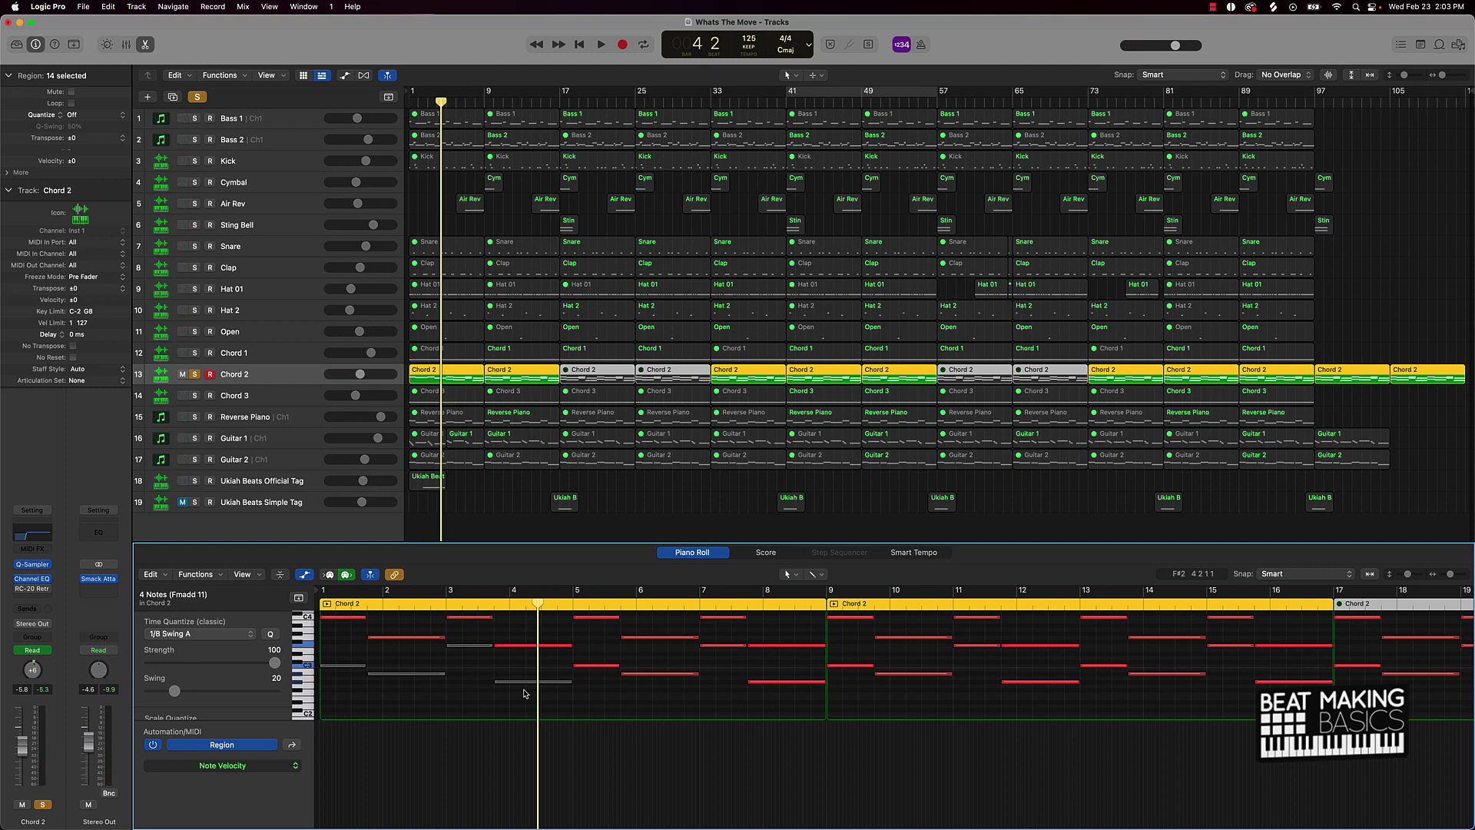
Unmute the four low Chord 2 notes and play the first four bars again from the start.
{"action": "key", "text": "ctrl+m"}
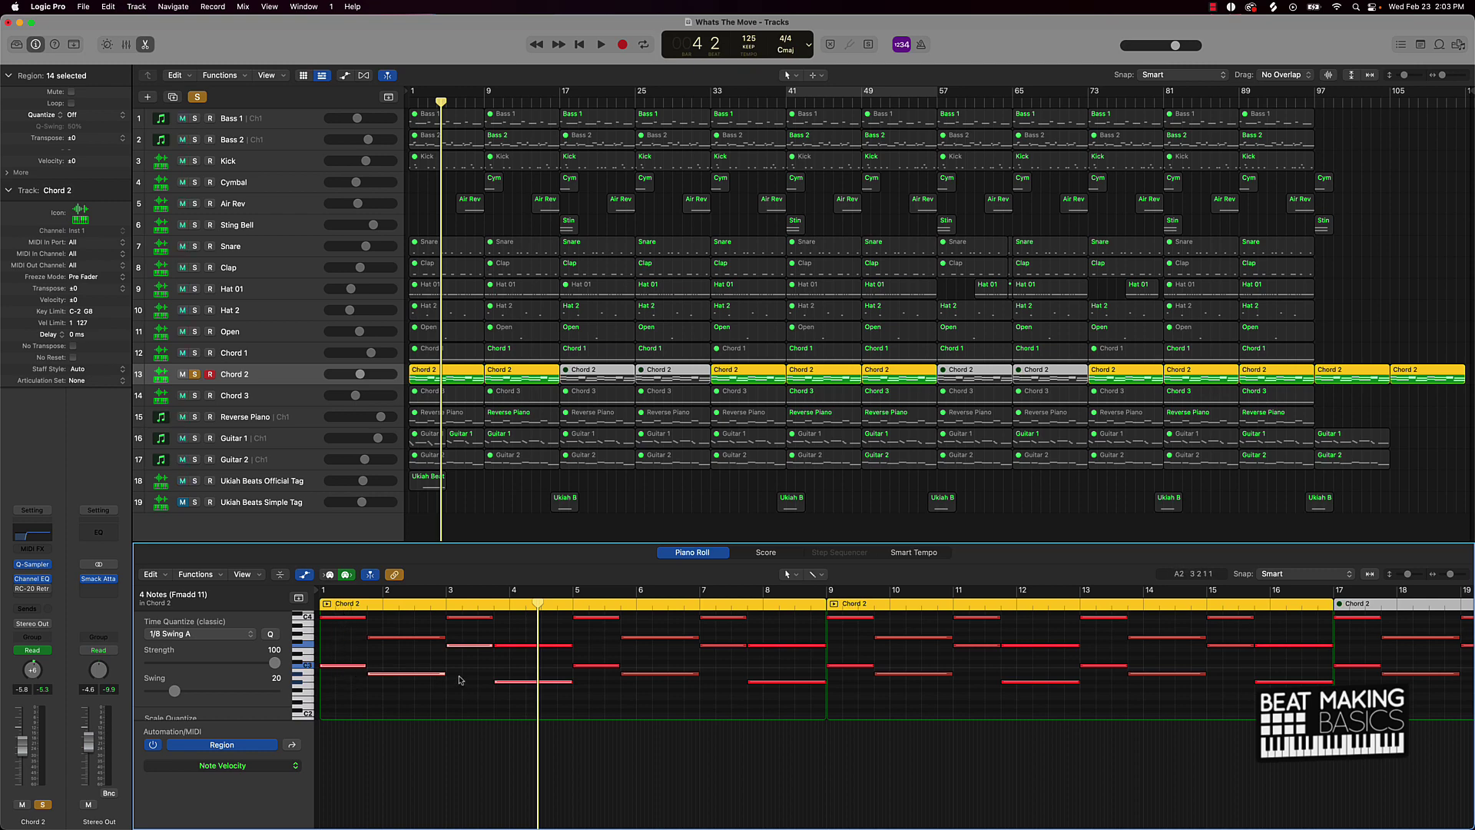
{"action": "key", "text": "Return"}
{"action": "key", "text": "space"}
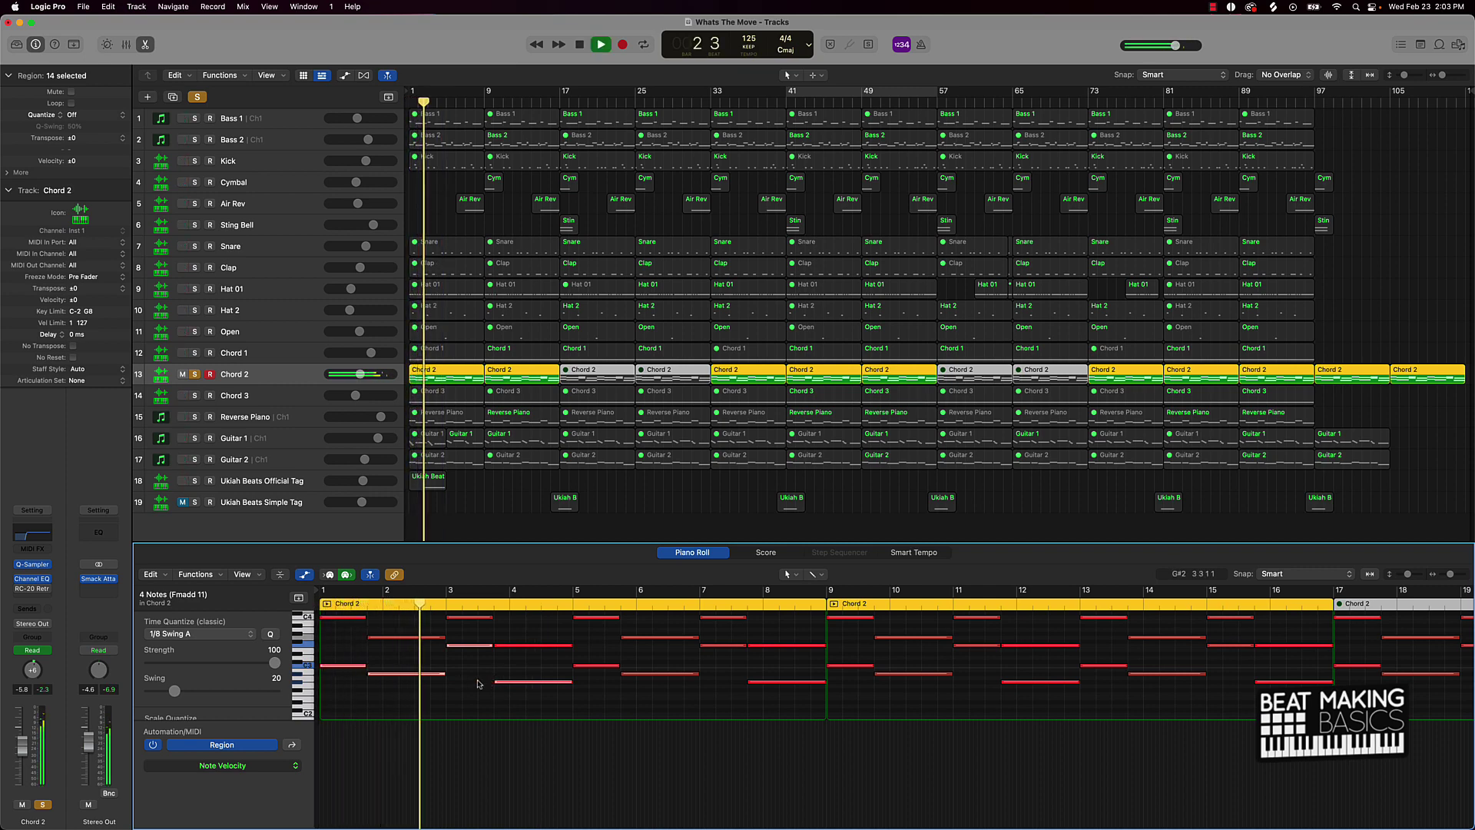
{"action": "left_click", "coordinate": [540, 712]}
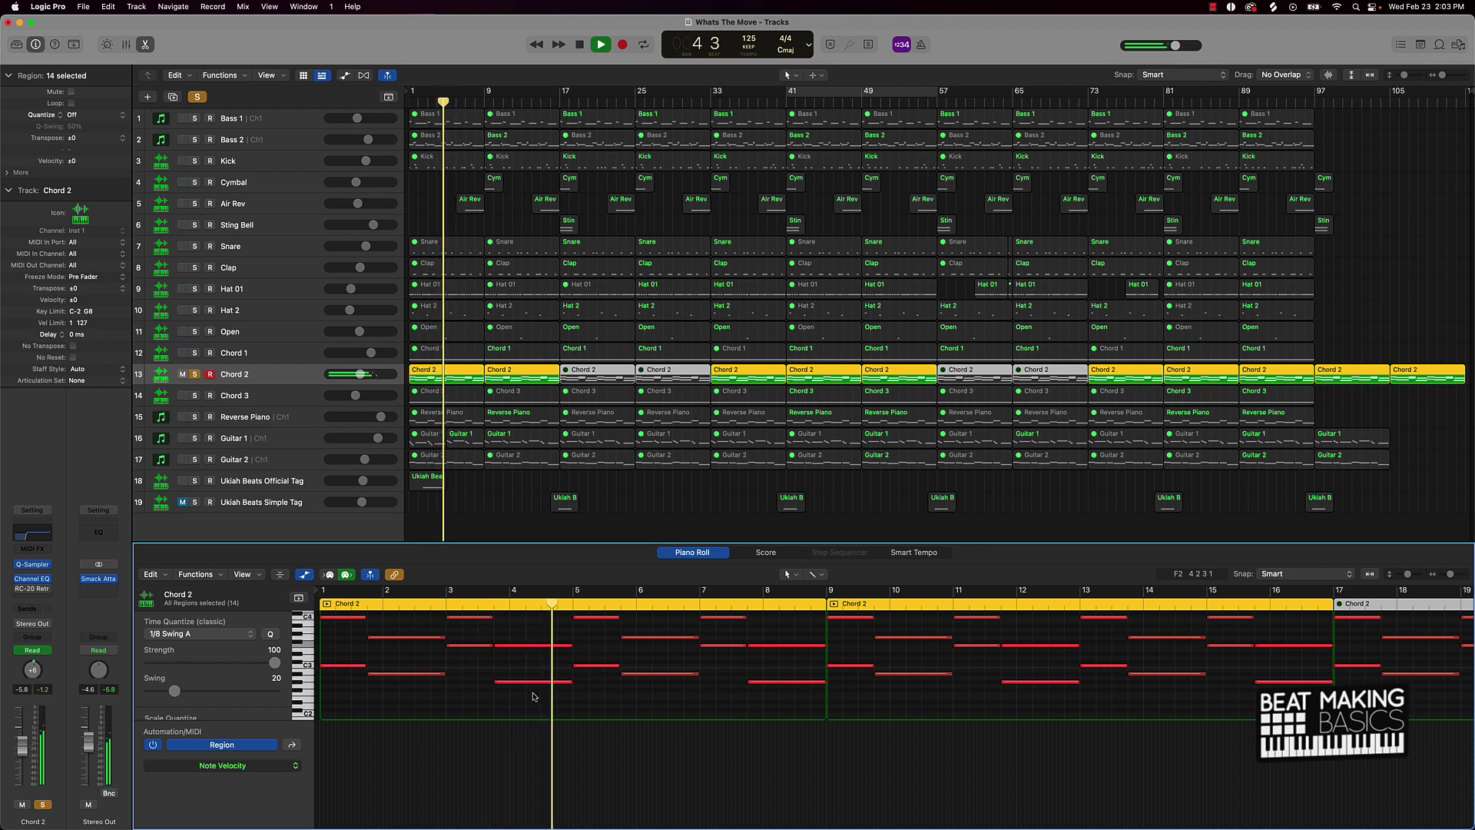
{"action": "key", "text": "space"}
Switch the solo from the Chord 2 track to the Chord 1 track, with the playhead at bar 9.
{"action": "mouse_move", "coordinate": [391, 373]}
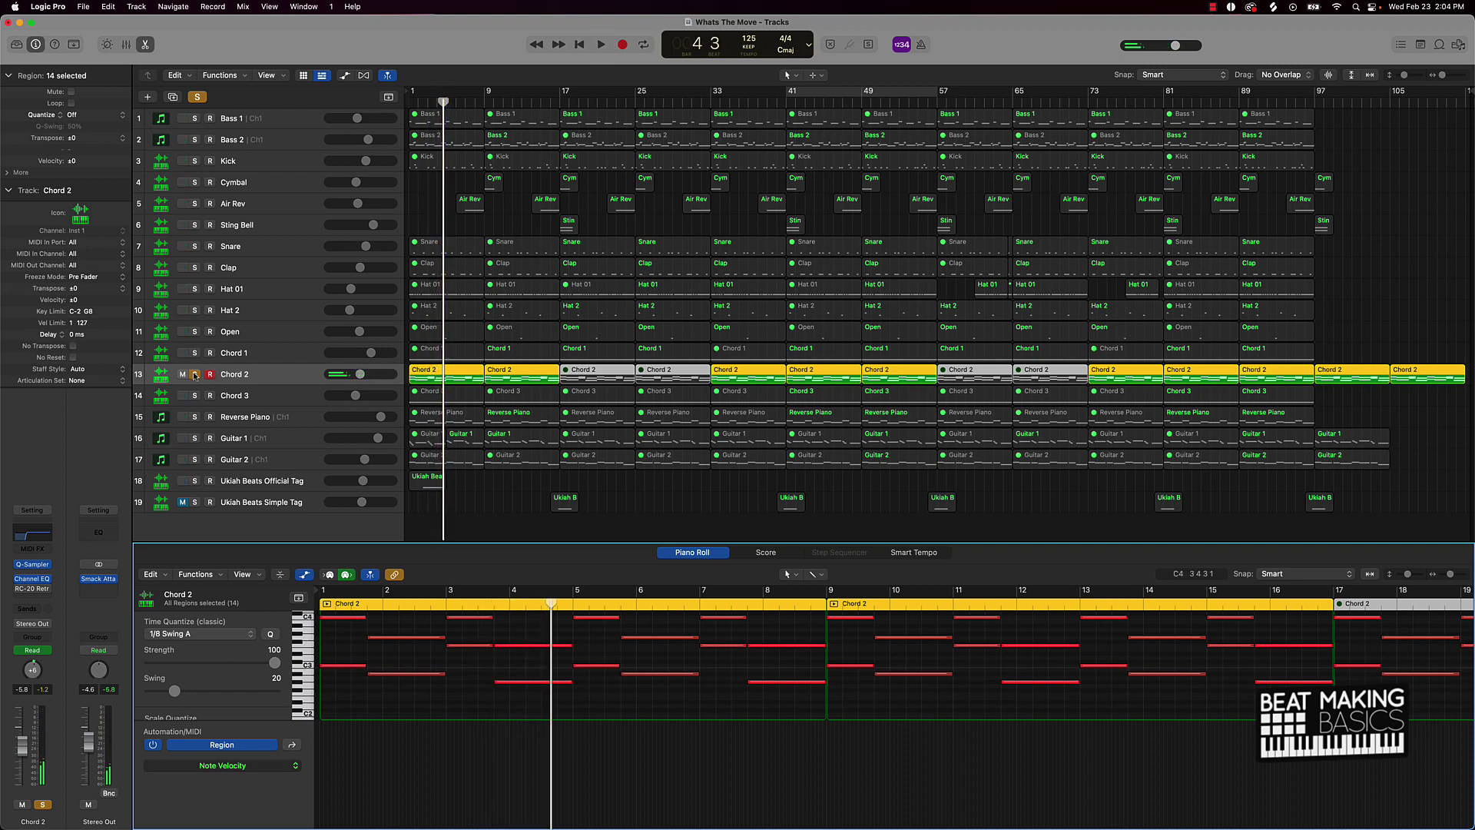
{"action": "left_click", "coordinate": [196, 375]}
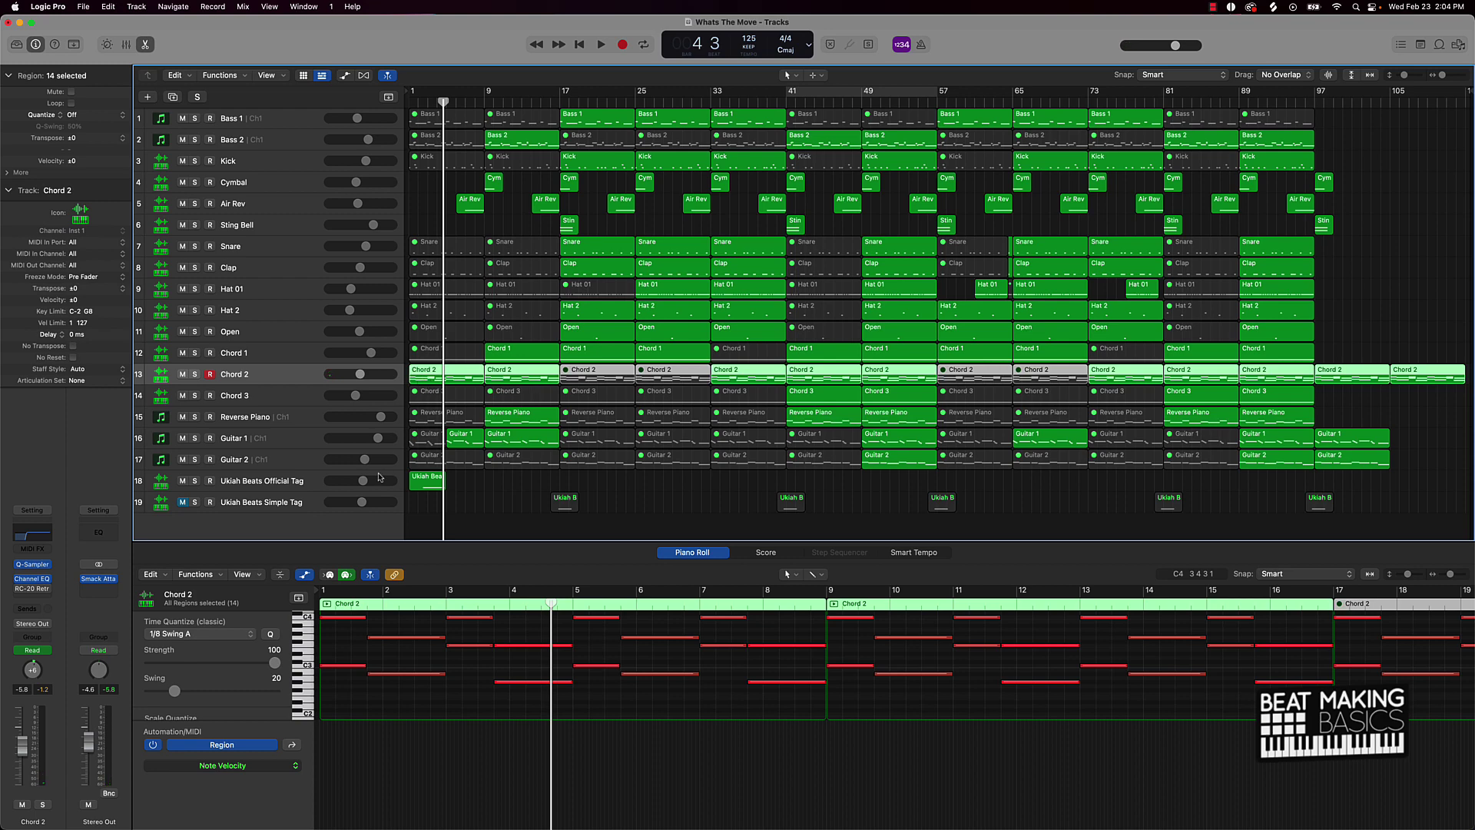
{"action": "scroll", "coordinate": [292, 519], "scroll_direction": "down", "scroll_amount": 2}
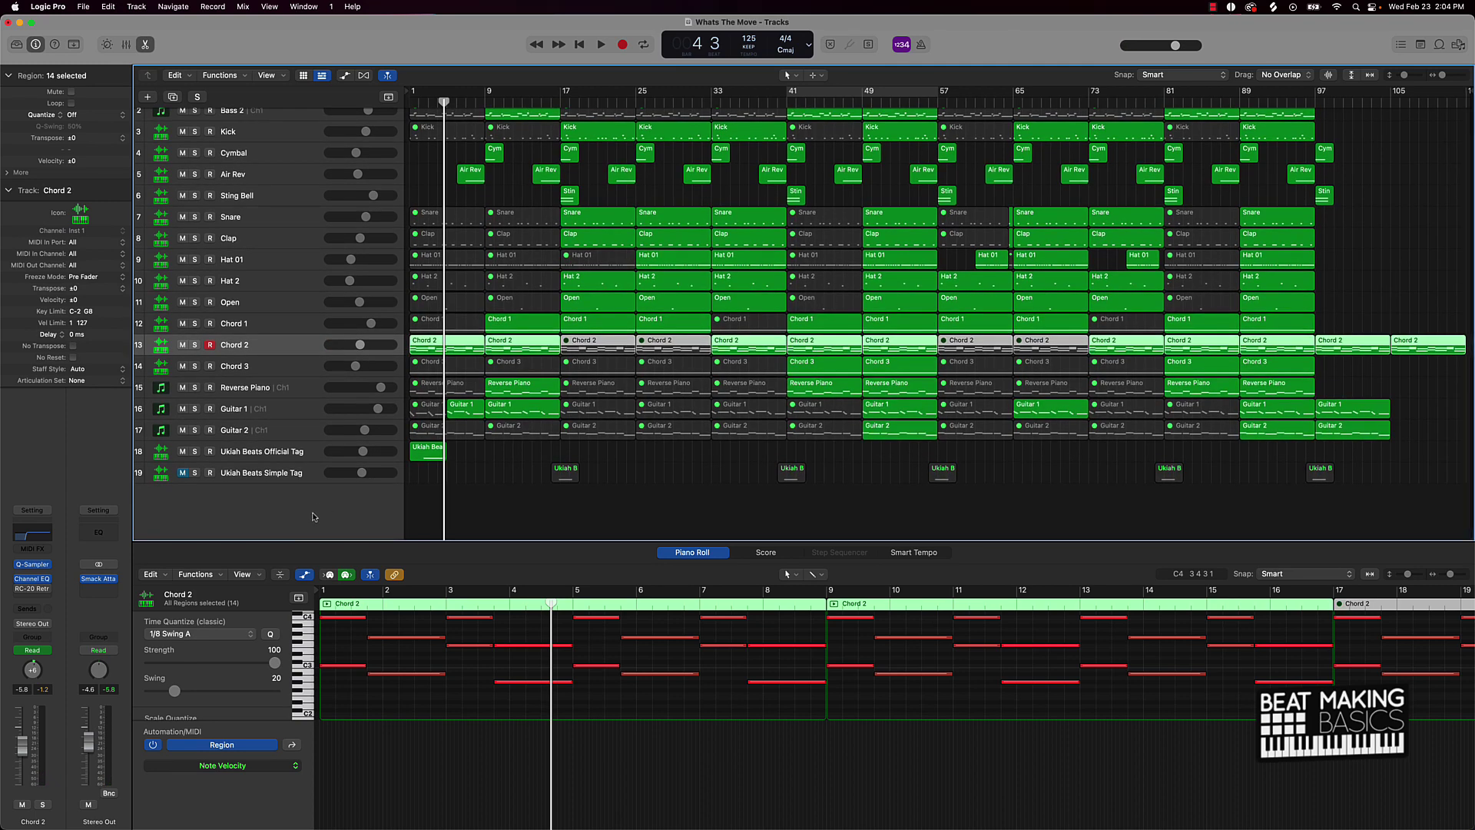
{"action": "left_click", "coordinate": [277, 322]}
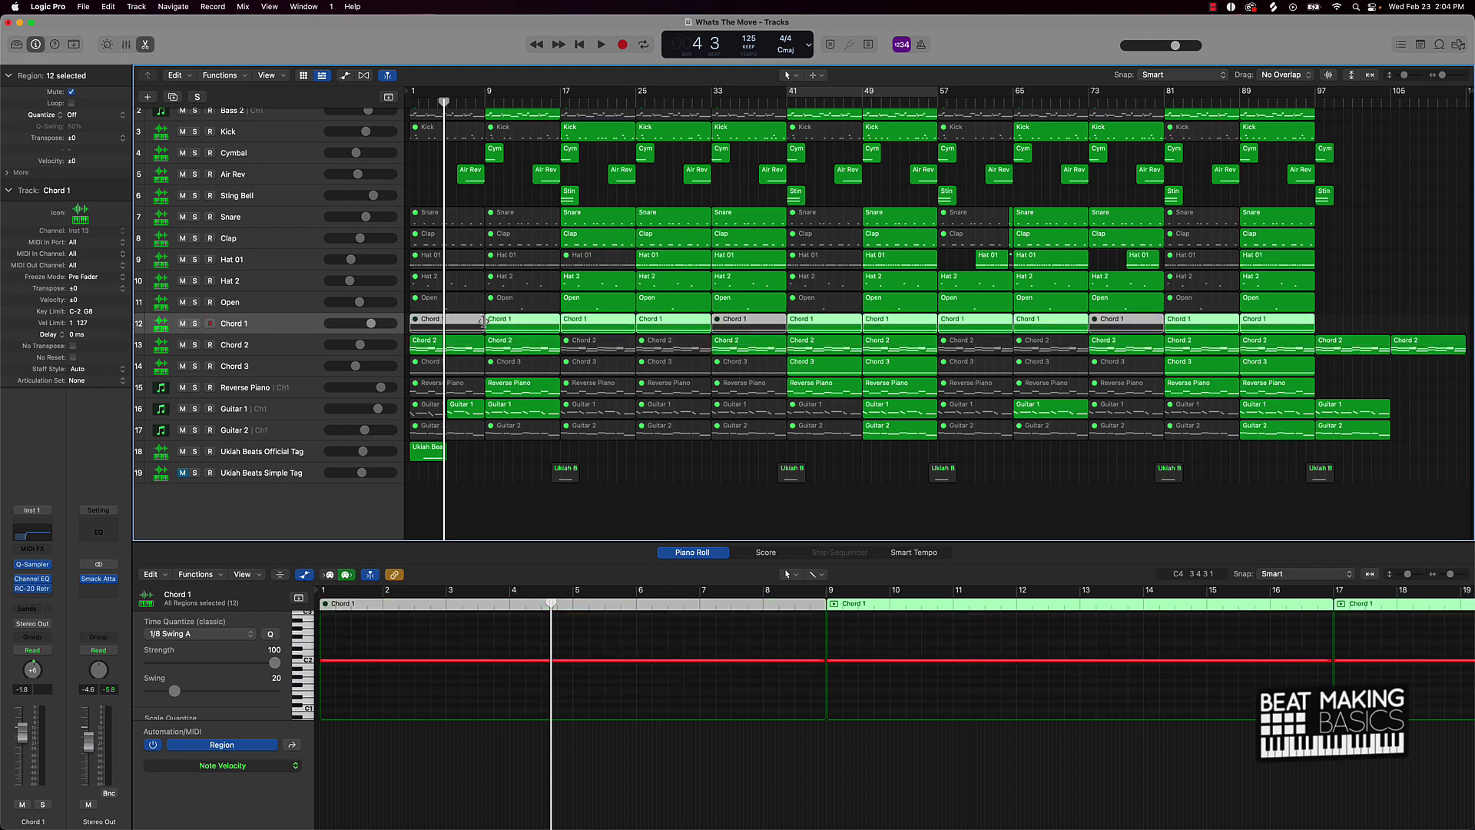
{"action": "key", "text": "space"}
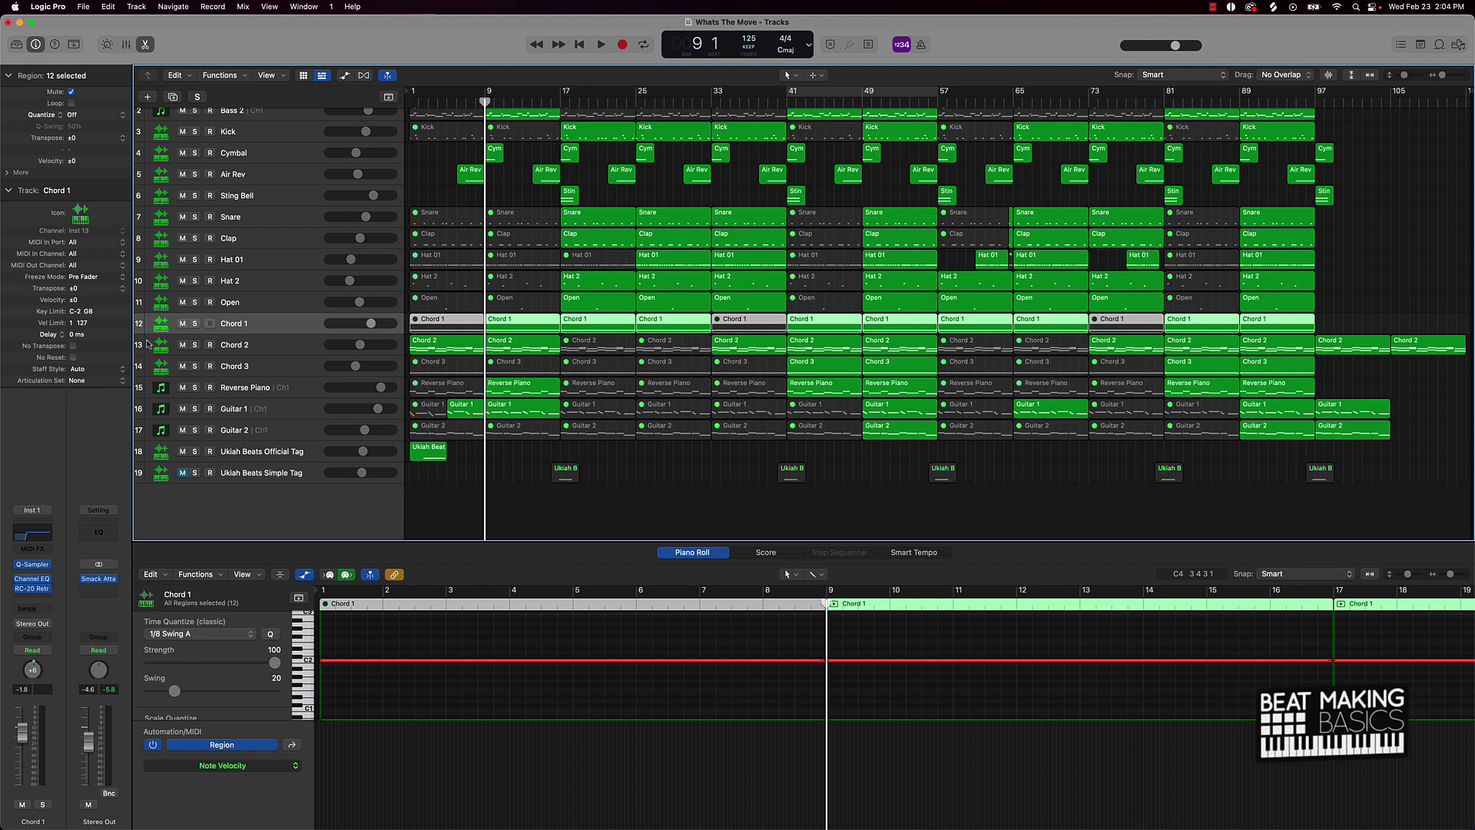
{"action": "left_click", "coordinate": [194, 323]}
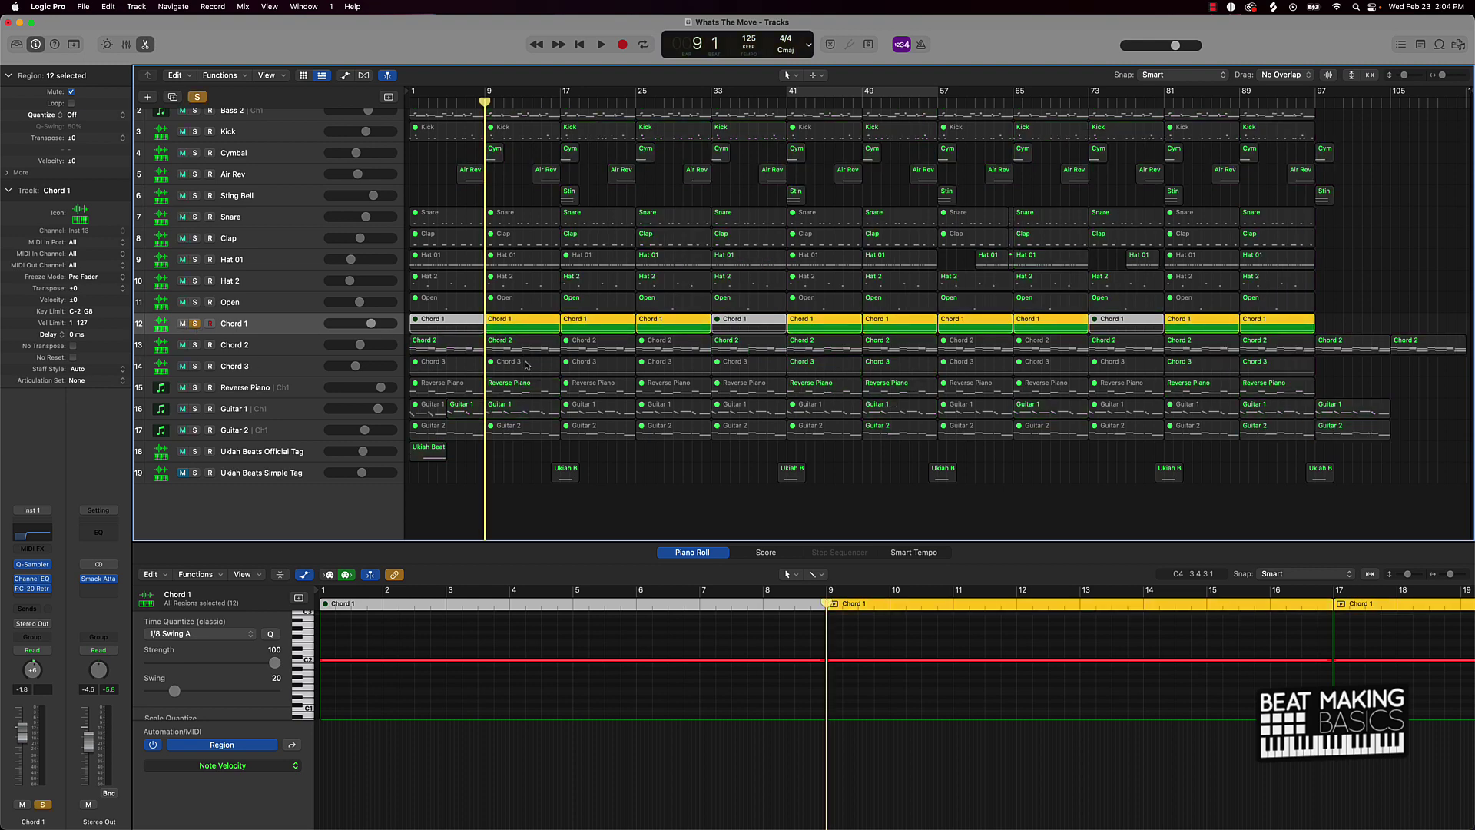
Play a few bars of the soloed Chord 1 track from bar 9 and turn its solo off.
{"action": "key", "text": "space"}
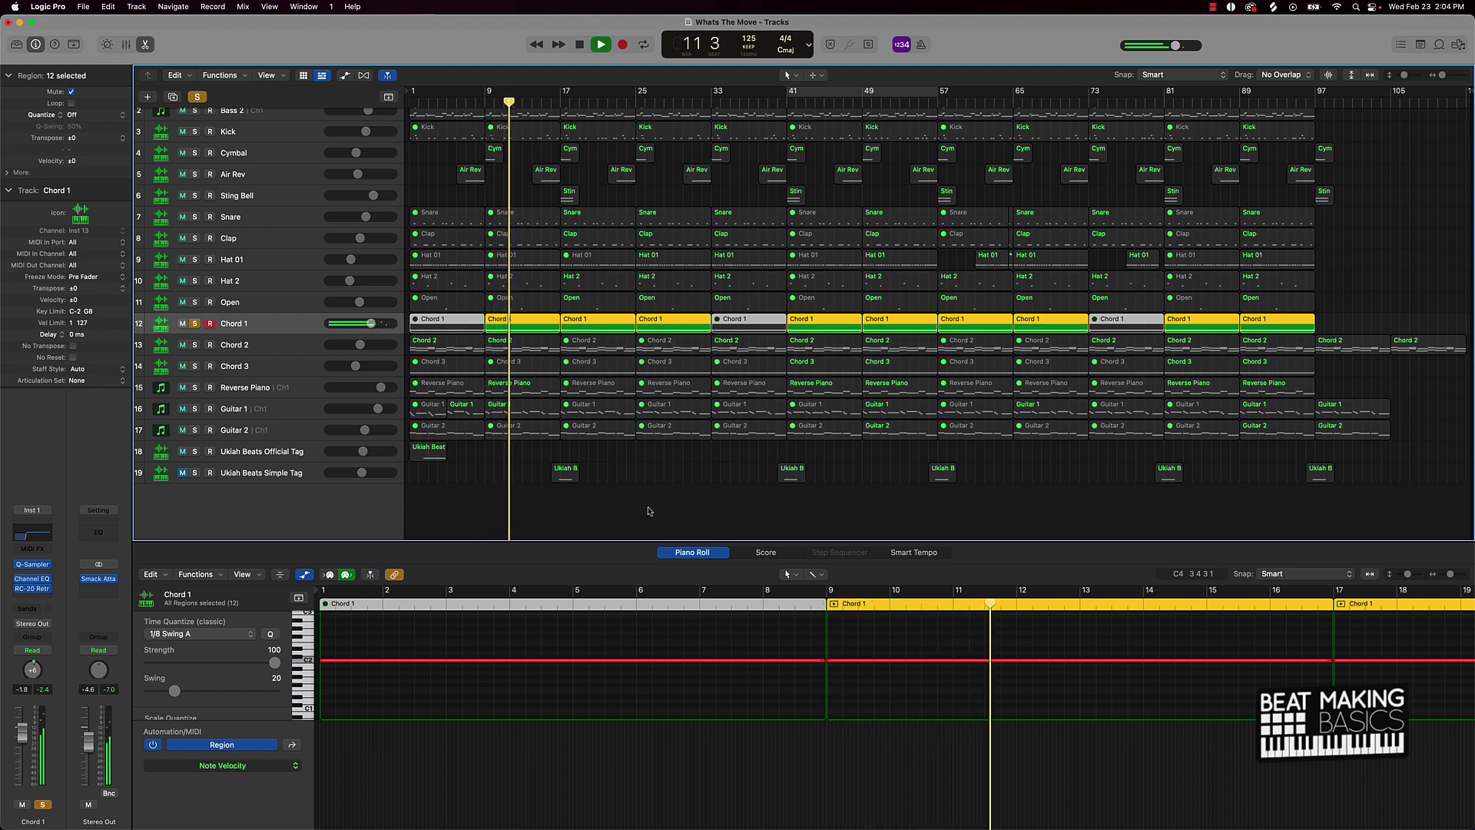
{"action": "key", "text": "space"}
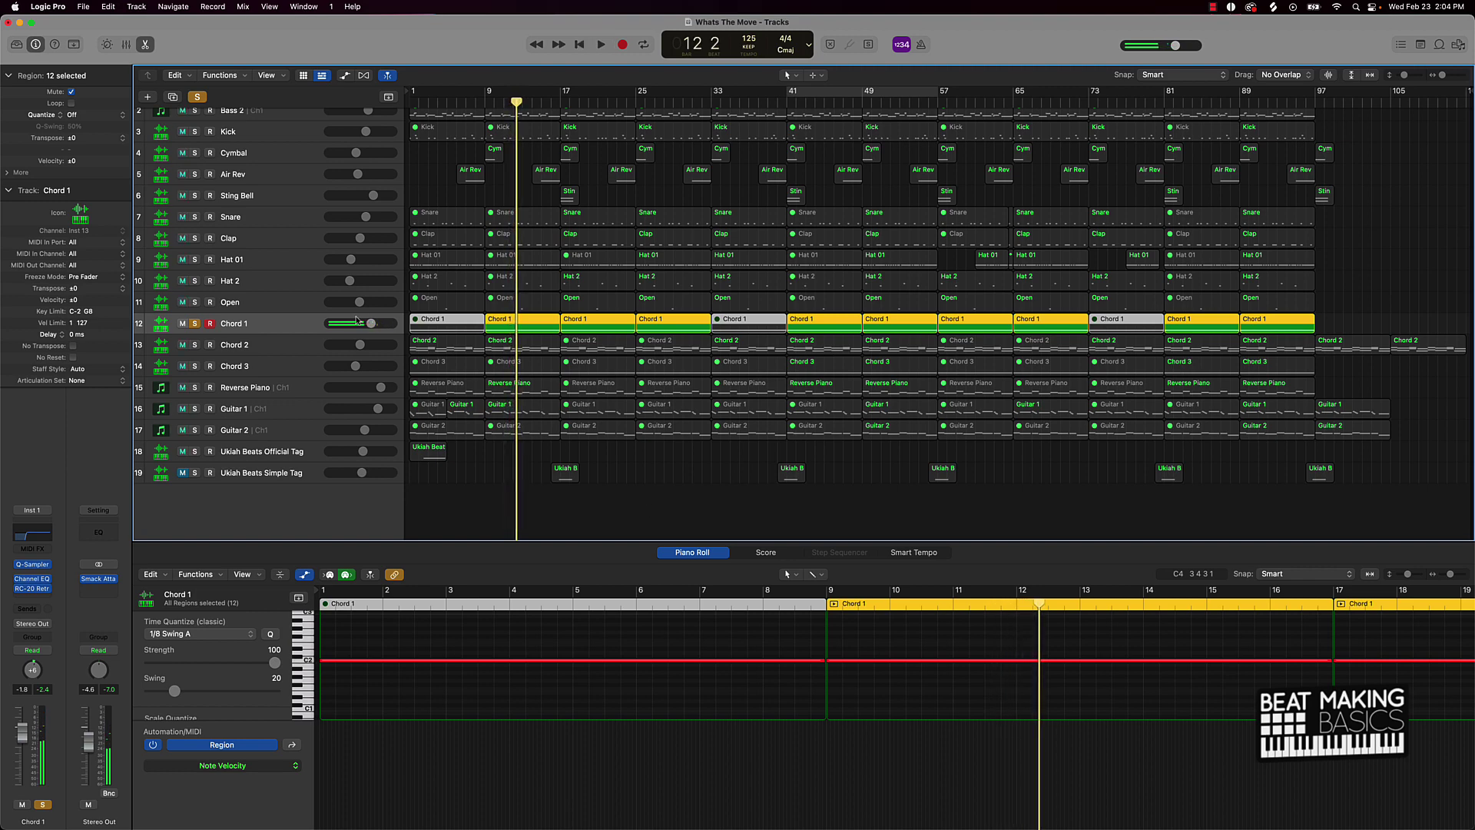
{"action": "left_click", "coordinate": [195, 324]}
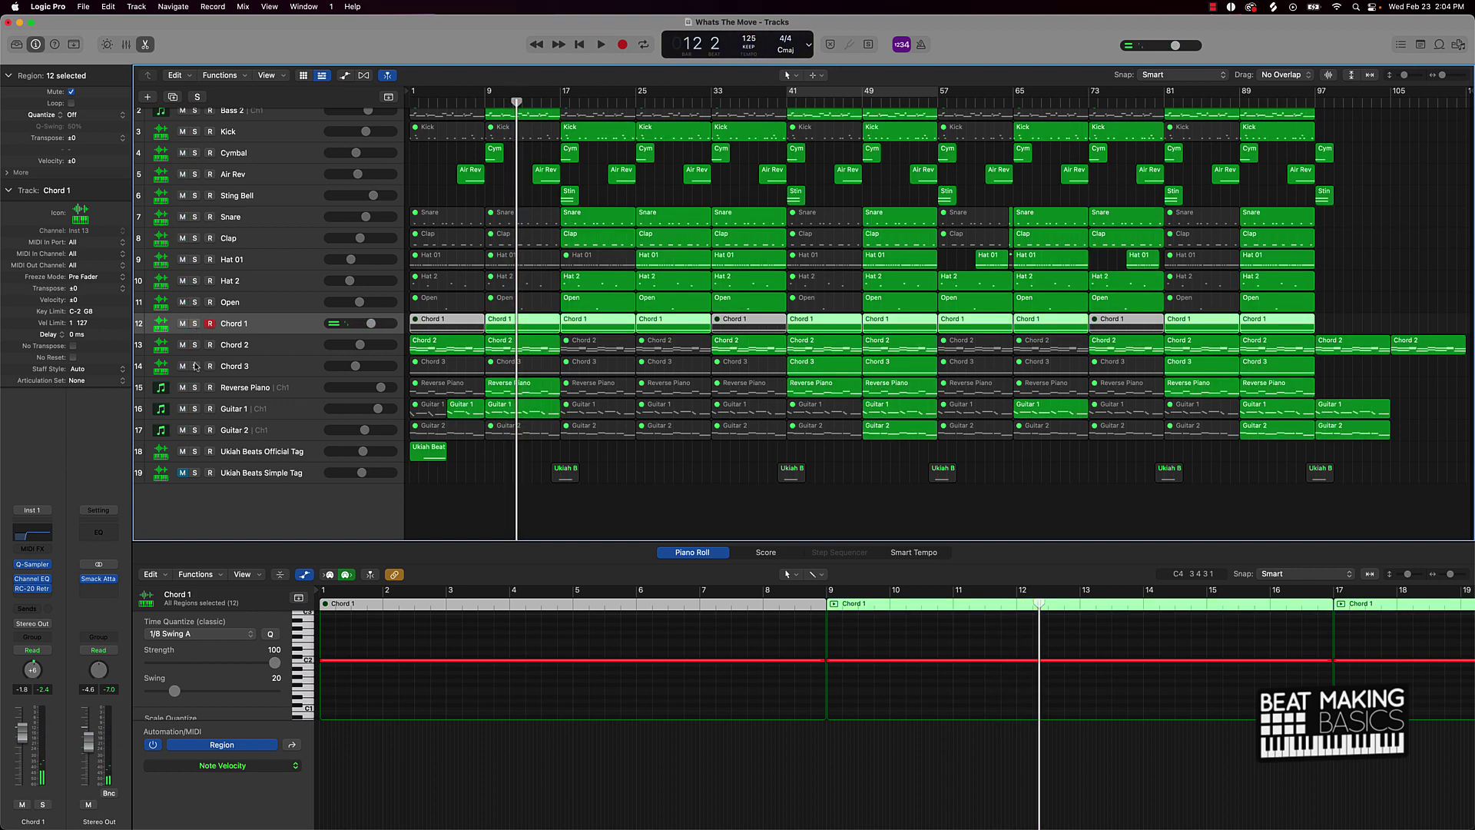
Solo the Chord 3 track, play it from bar 41, return to the start of the song and unsolo it.
{"action": "left_click", "coordinate": [195, 366]}
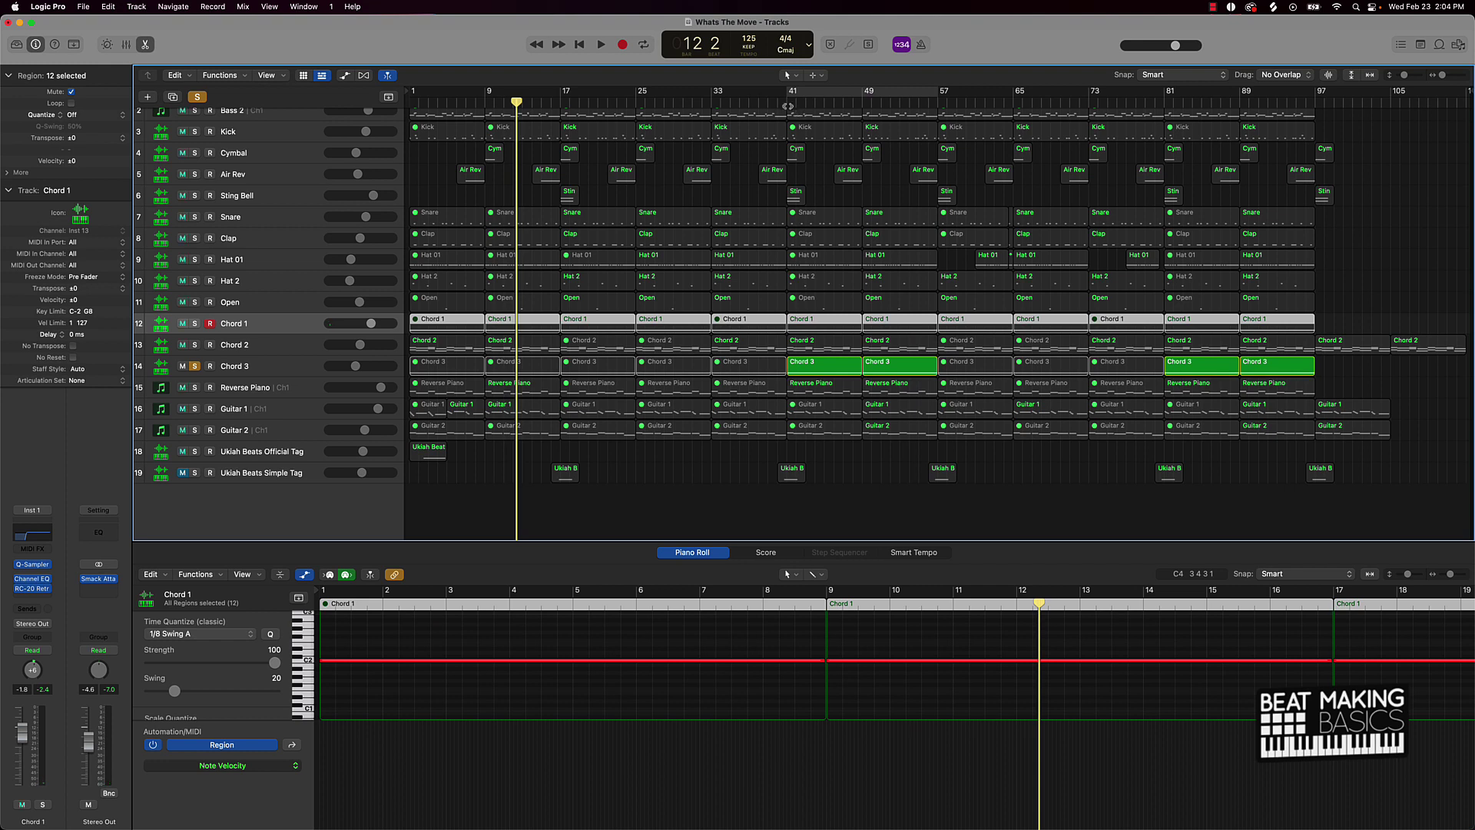
{"action": "left_click", "coordinate": [778, 104]}
{"action": "key", "text": "space"}
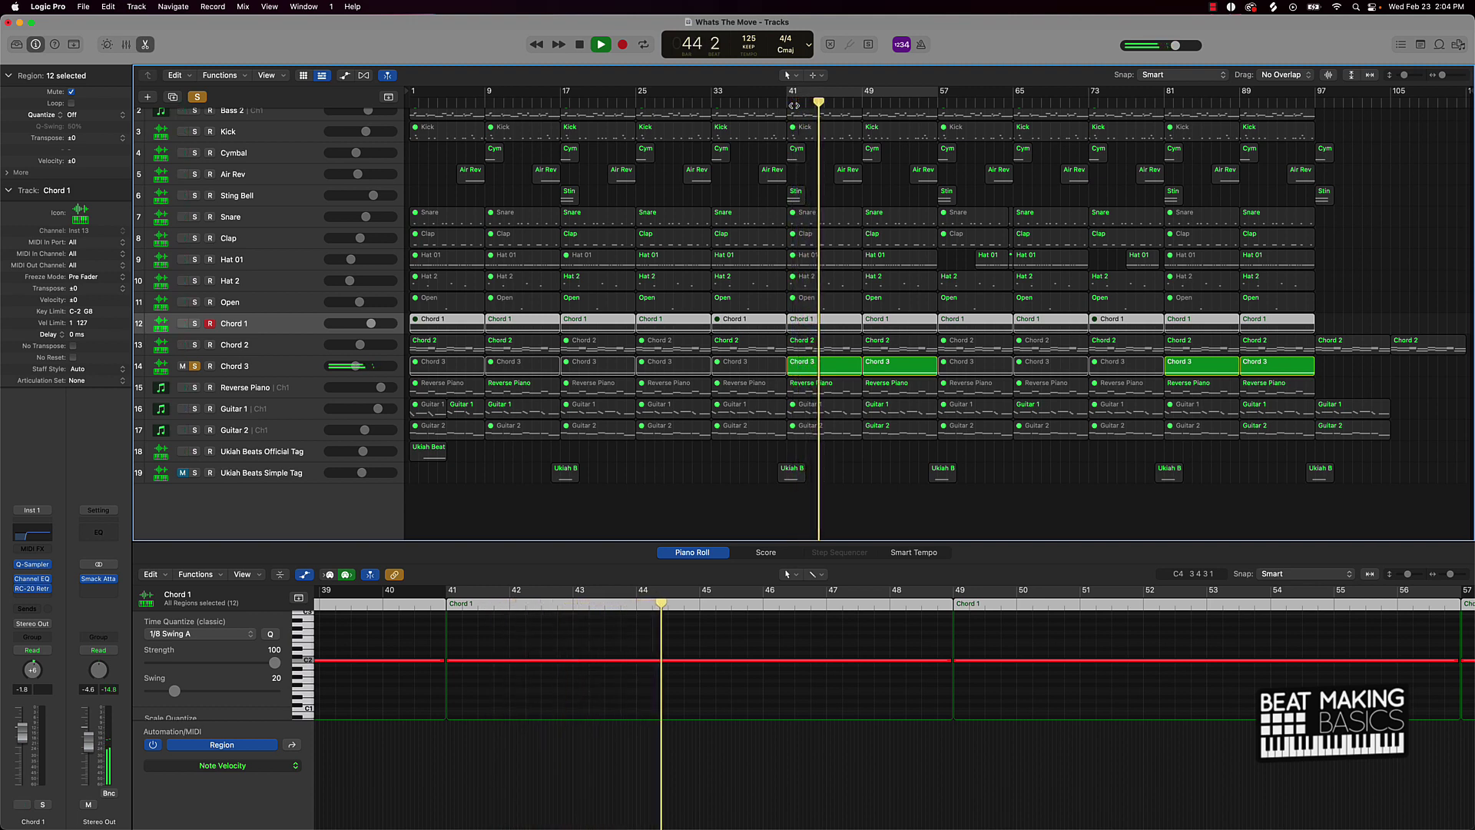
{"action": "key", "text": "space"}
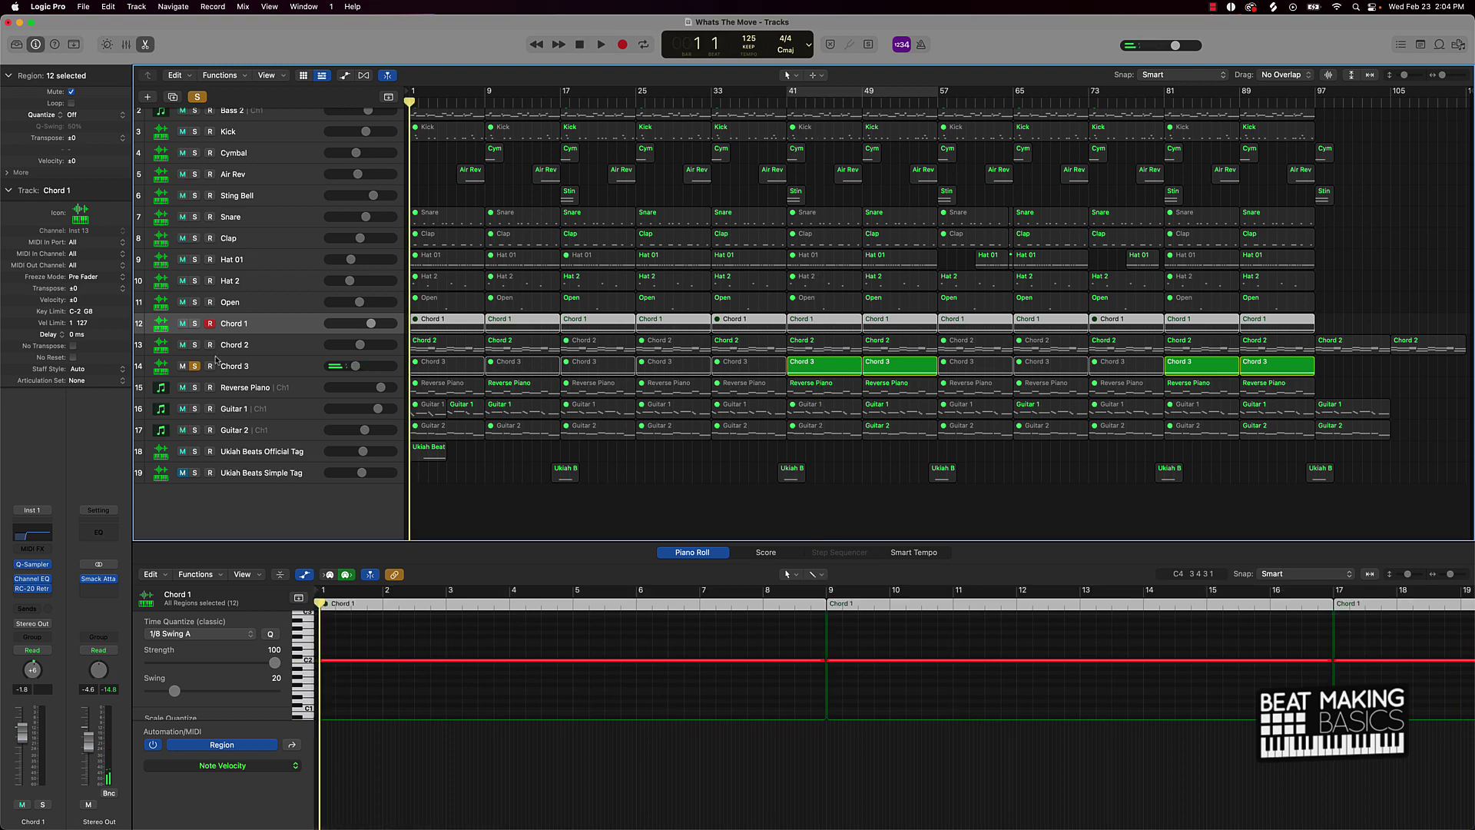
{"action": "left_click", "coordinate": [194, 365]}
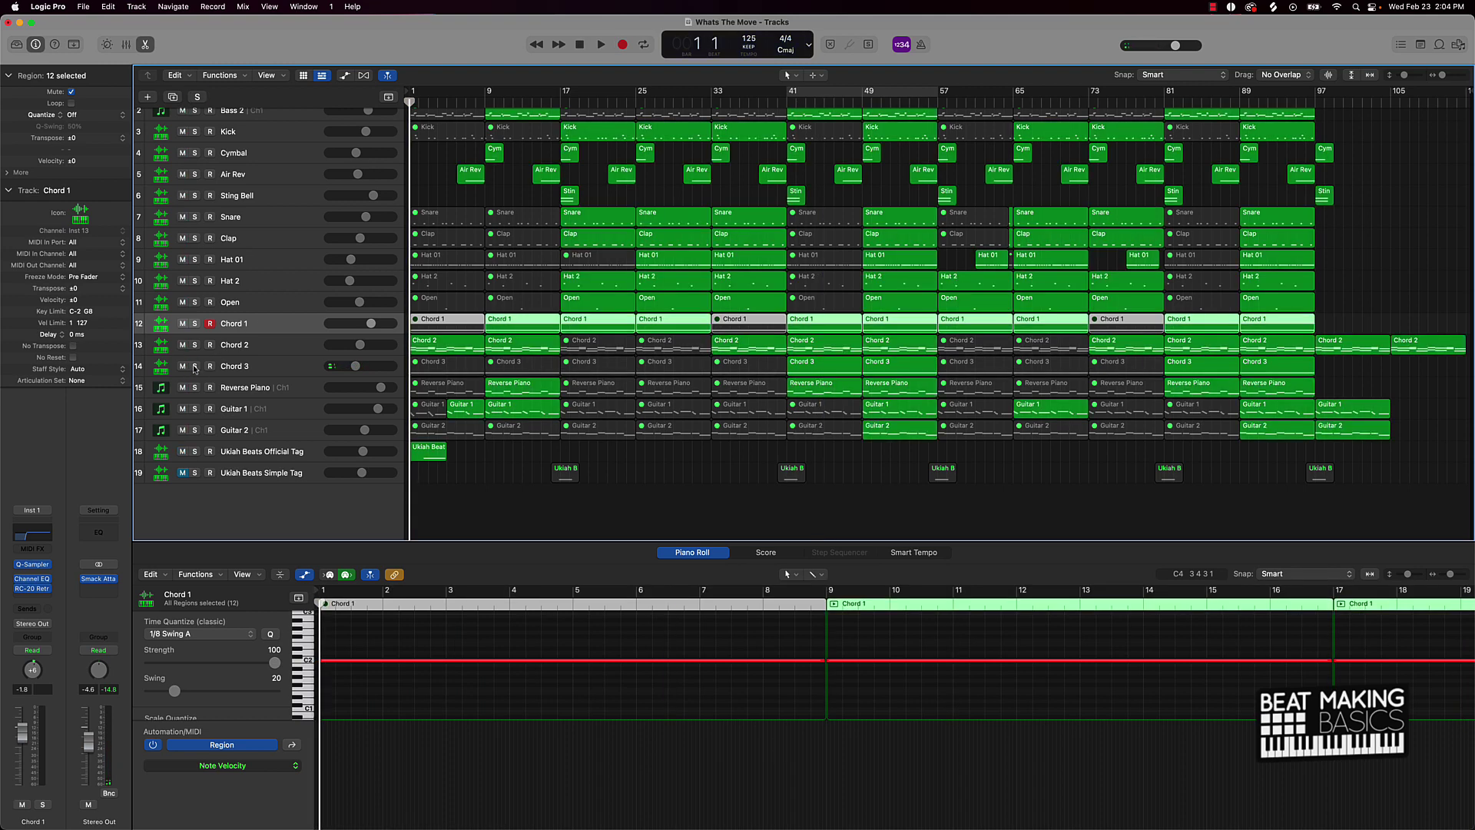
Select the Bass 2 track, place the playhead at bar 9 and solo the track.
{"action": "left_click", "coordinate": [440, 461]}
{"action": "scroll", "coordinate": [471, 478], "scroll_direction": "up", "scroll_amount": 2}
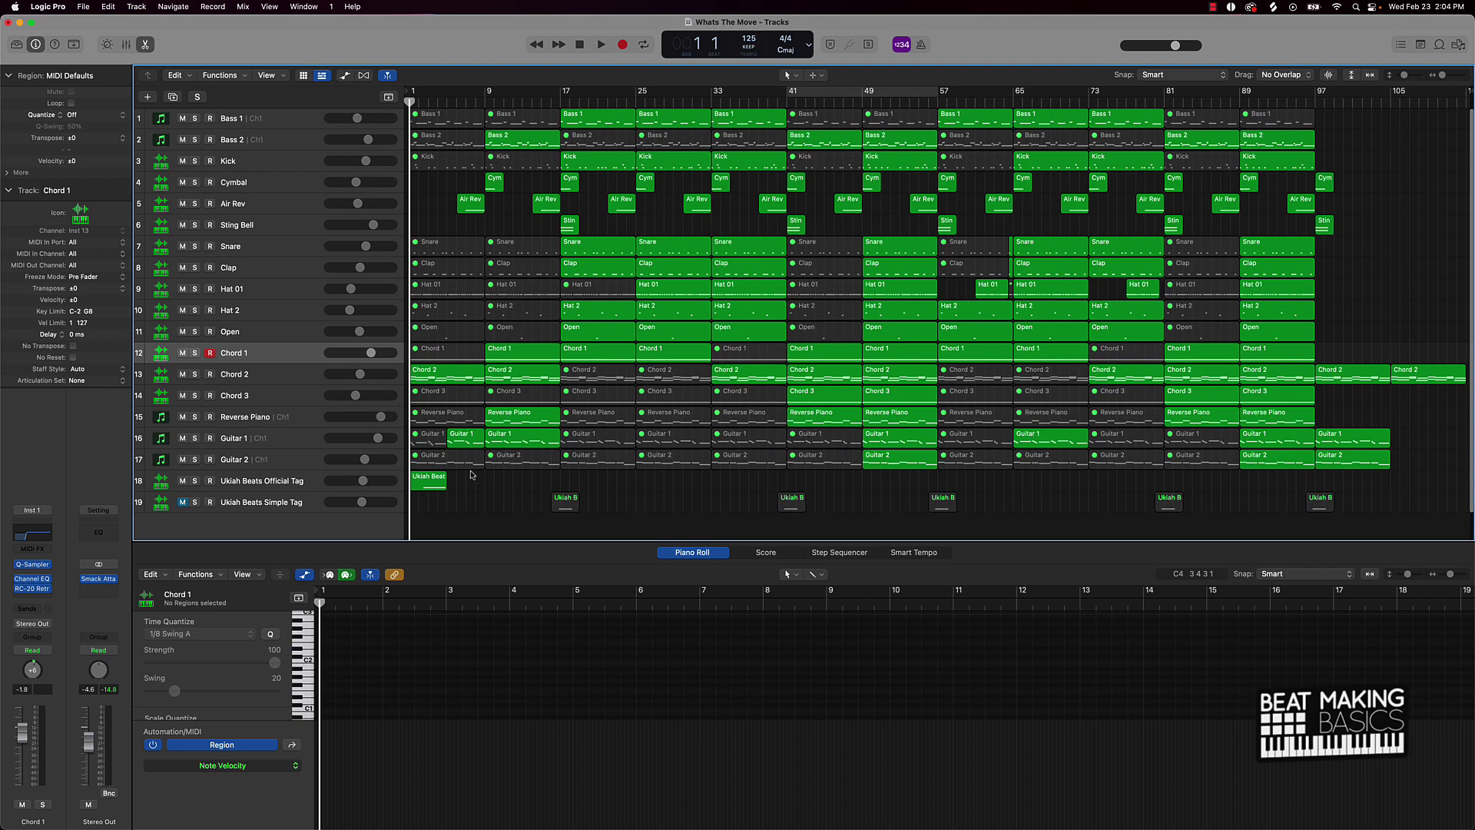
{"action": "left_click", "coordinate": [294, 141]}
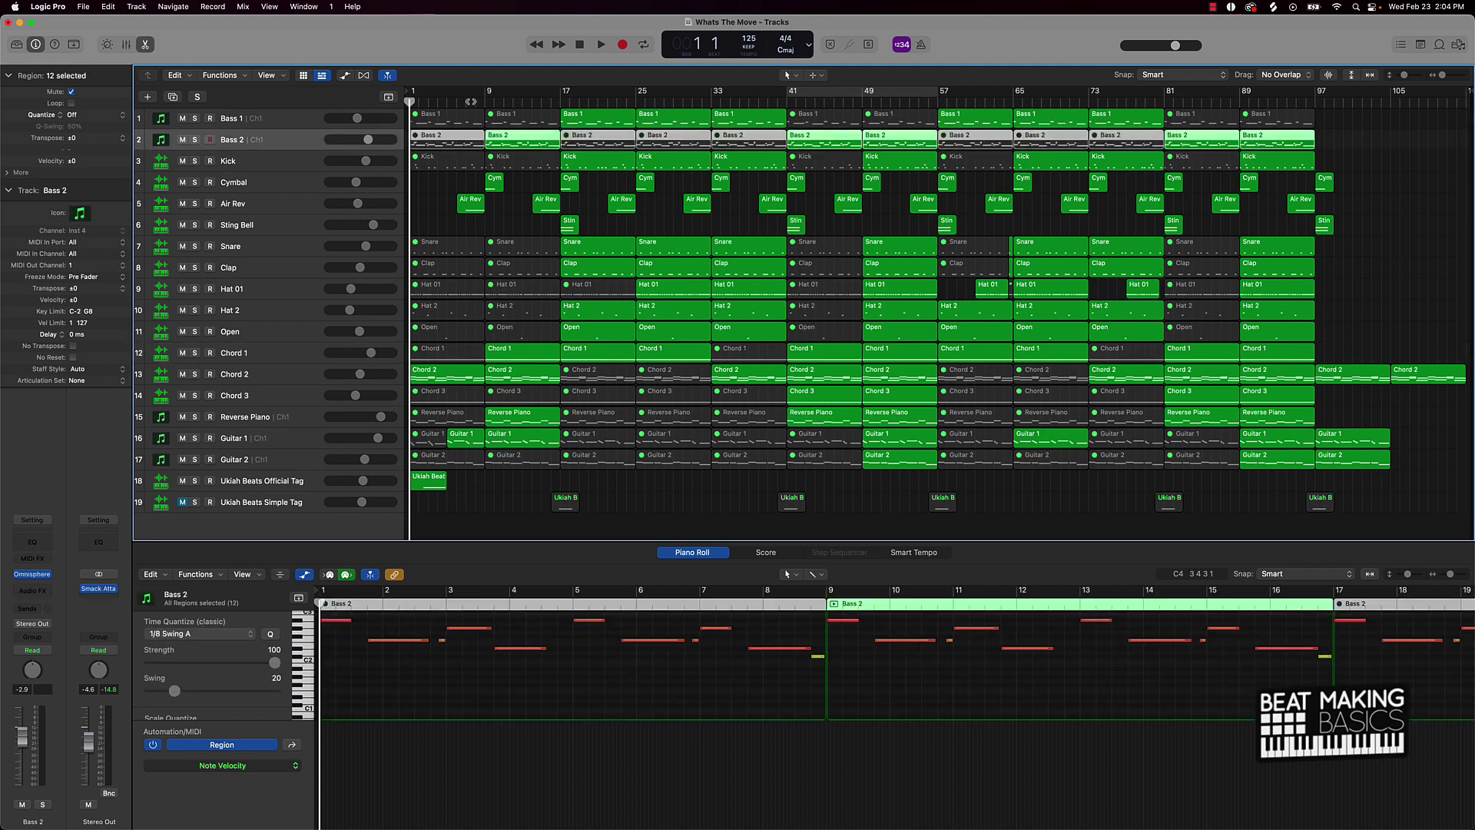
{"action": "left_click", "coordinate": [484, 98]}
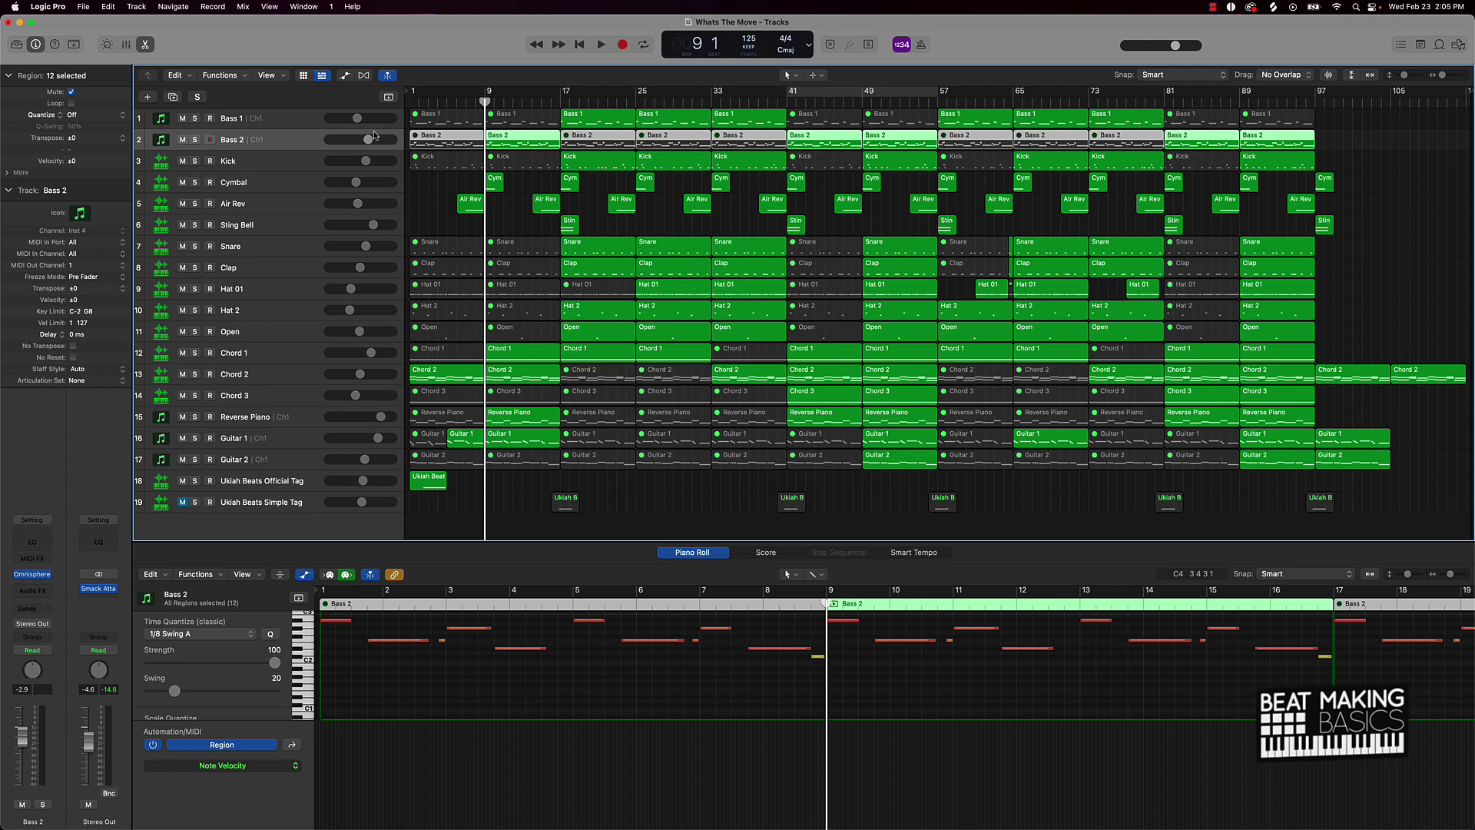
{"action": "left_click", "coordinate": [195, 140]}
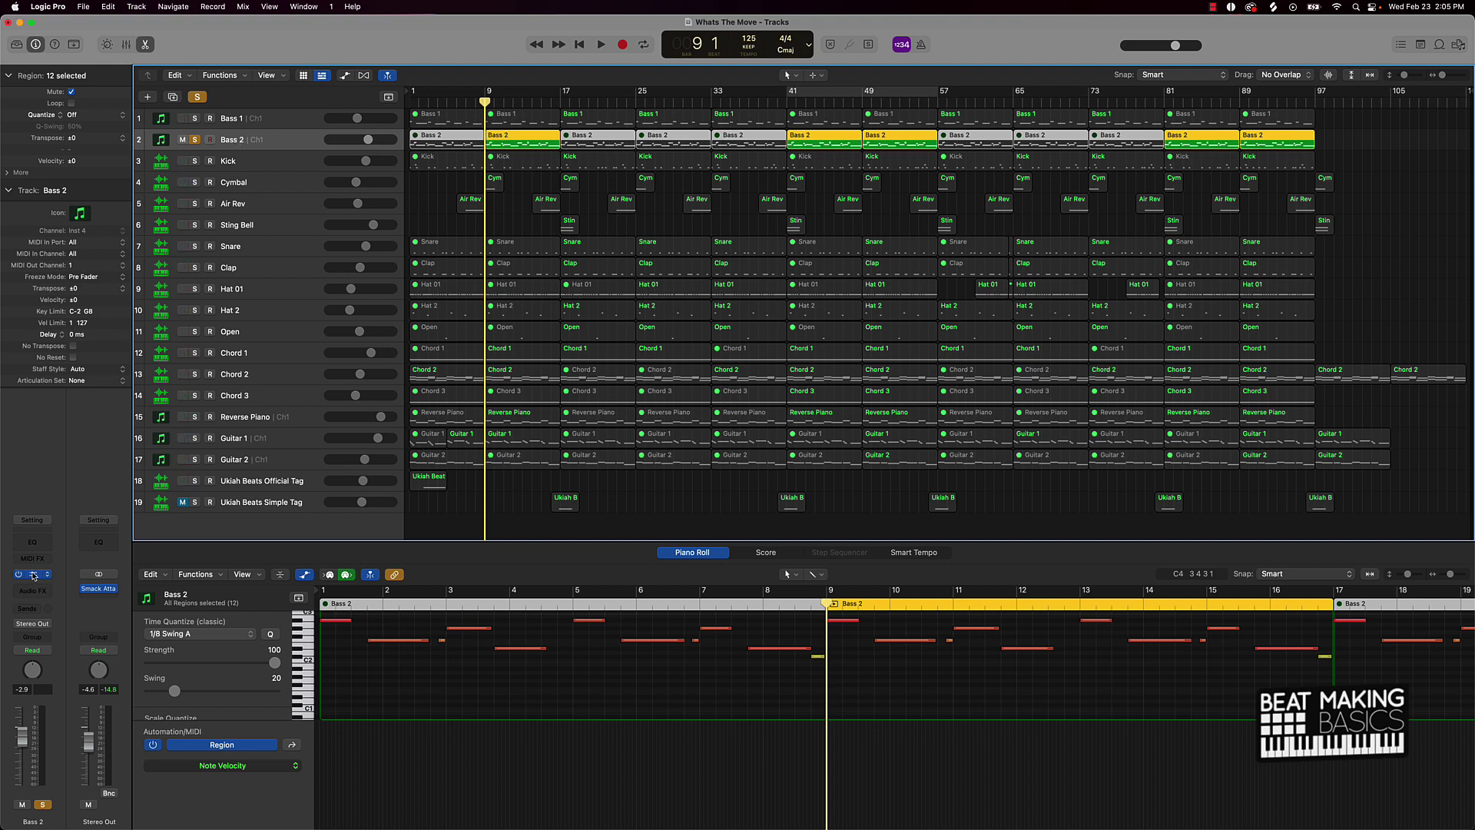
Inspect the Growler Moog Bass patch in Bass 2's Omnisphere instrument, close the plug-in and deselect the regions.
{"action": "left_click", "coordinate": [33, 576]}
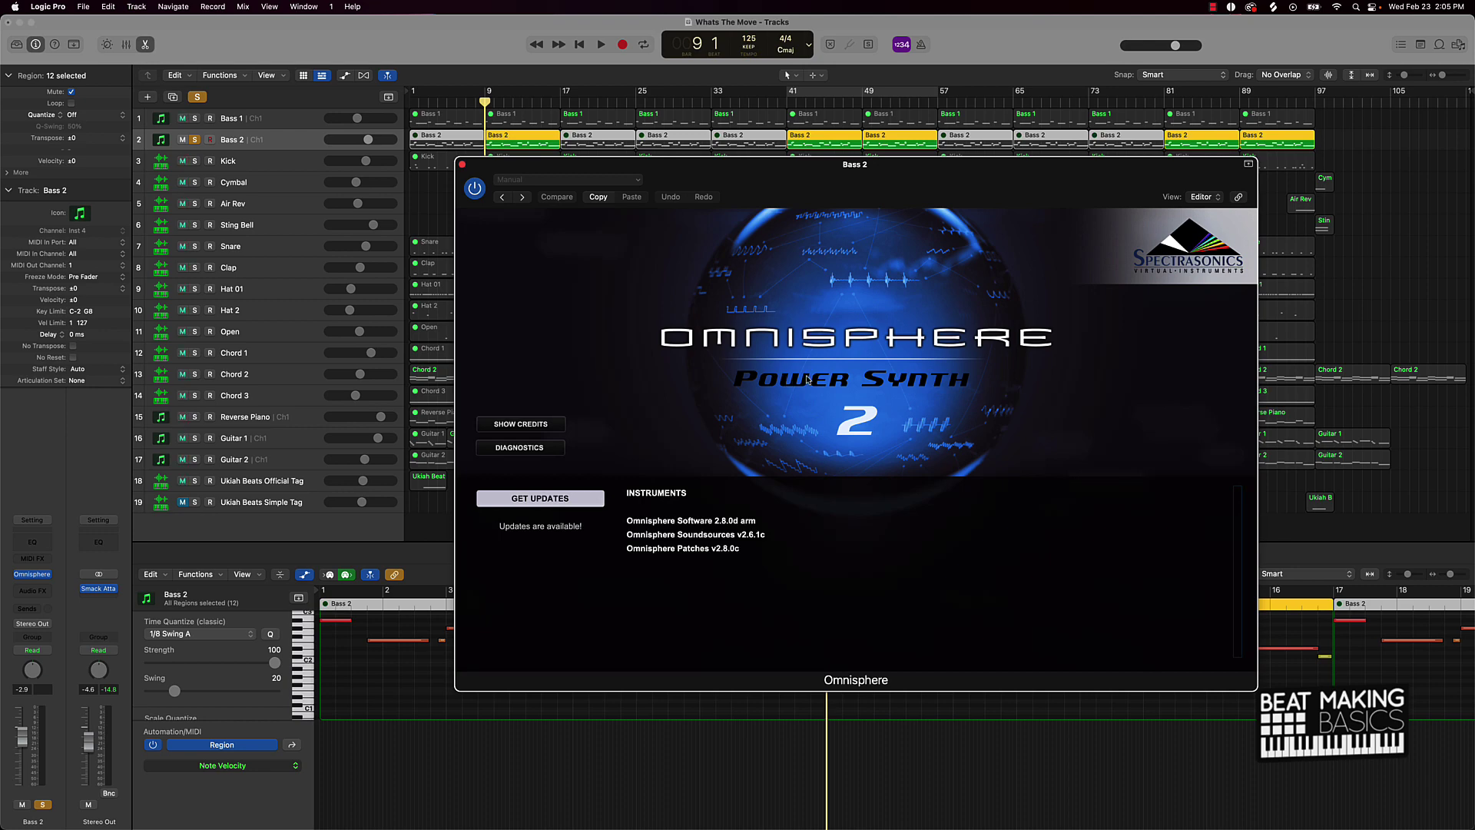
{"action": "left_click", "coordinate": [907, 378]}
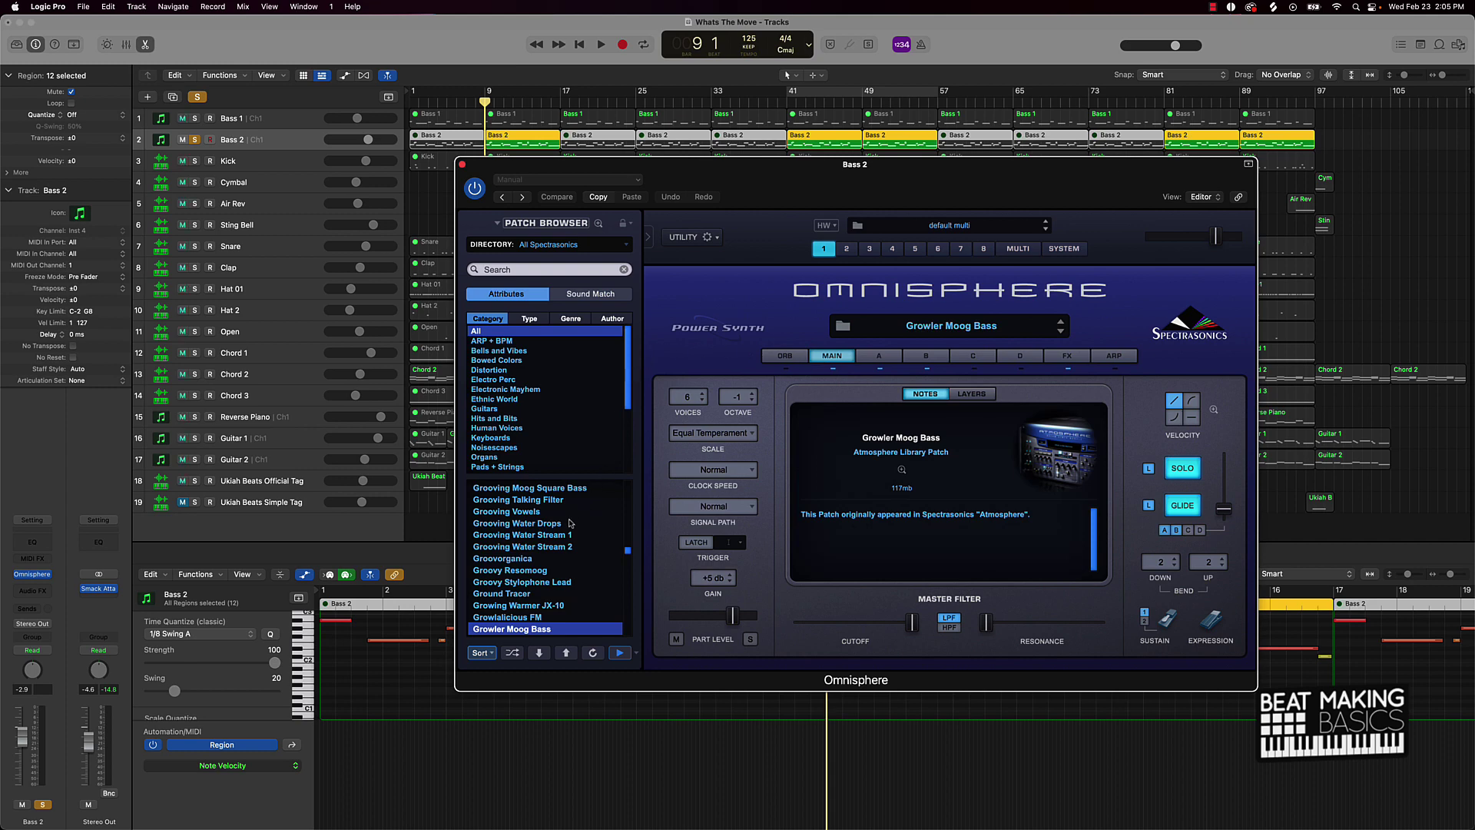
{"action": "scroll", "coordinate": [567, 521], "scroll_direction": "down", "scroll_amount": 2}
{"action": "scroll", "coordinate": [567, 521], "scroll_direction": "up", "scroll_amount": 3}
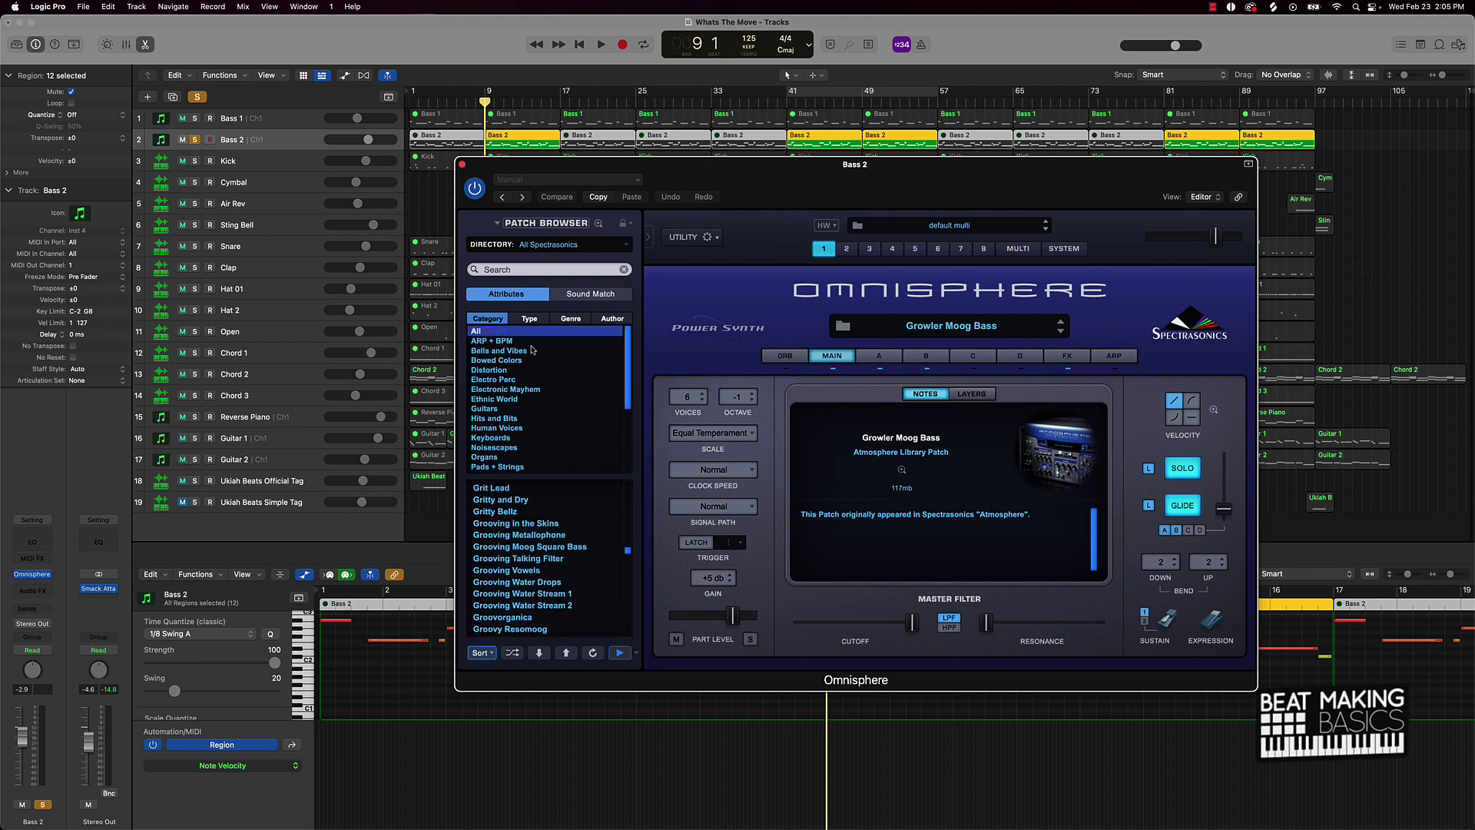
{"action": "left_click", "coordinate": [464, 166]}
{"action": "left_click", "coordinate": [442, 187]}
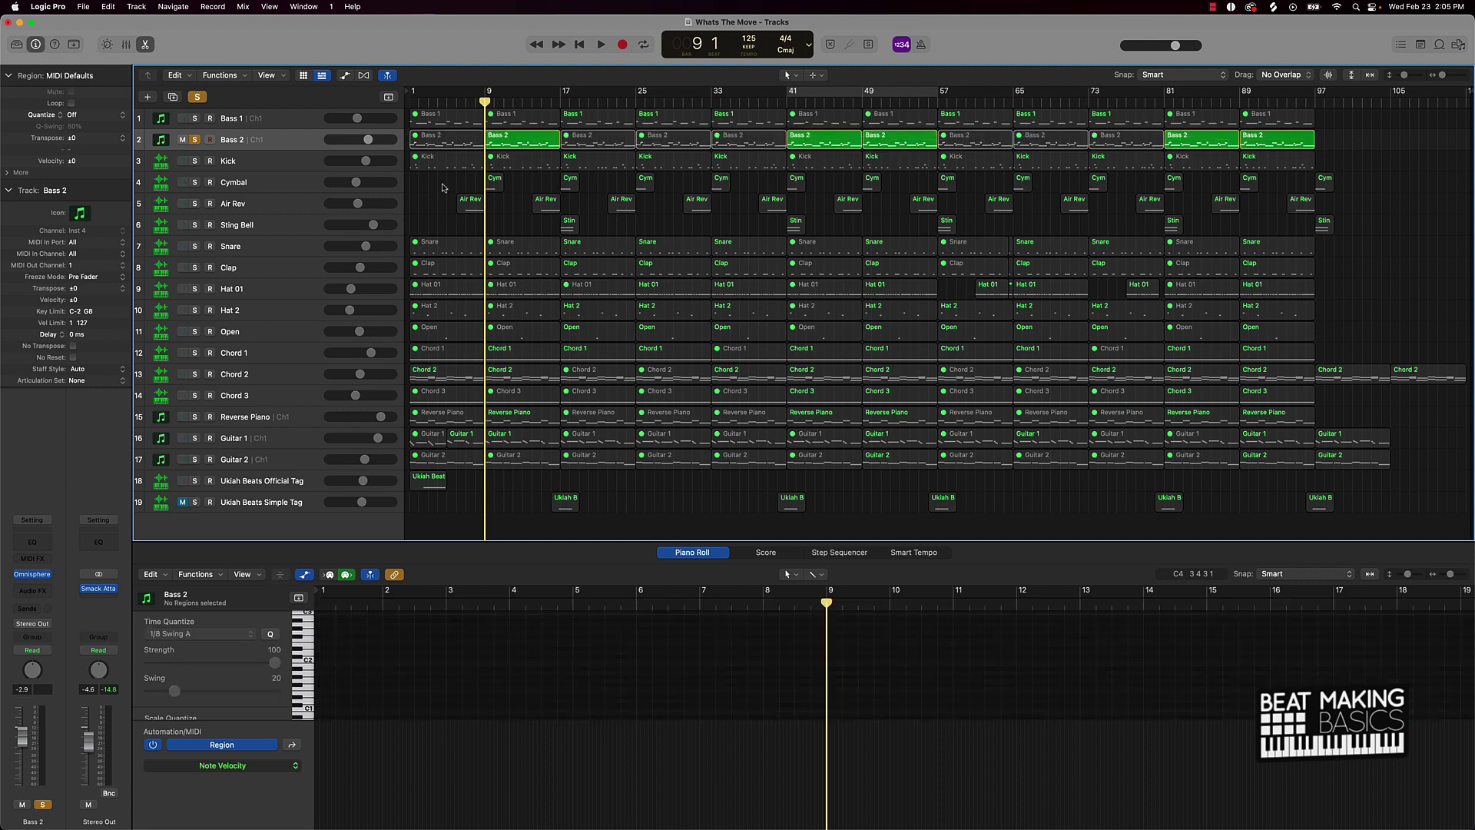
Play a few bars of the soloed Bass 2 part from bar 9 and turn its solo off.
{"action": "key", "text": "space"}
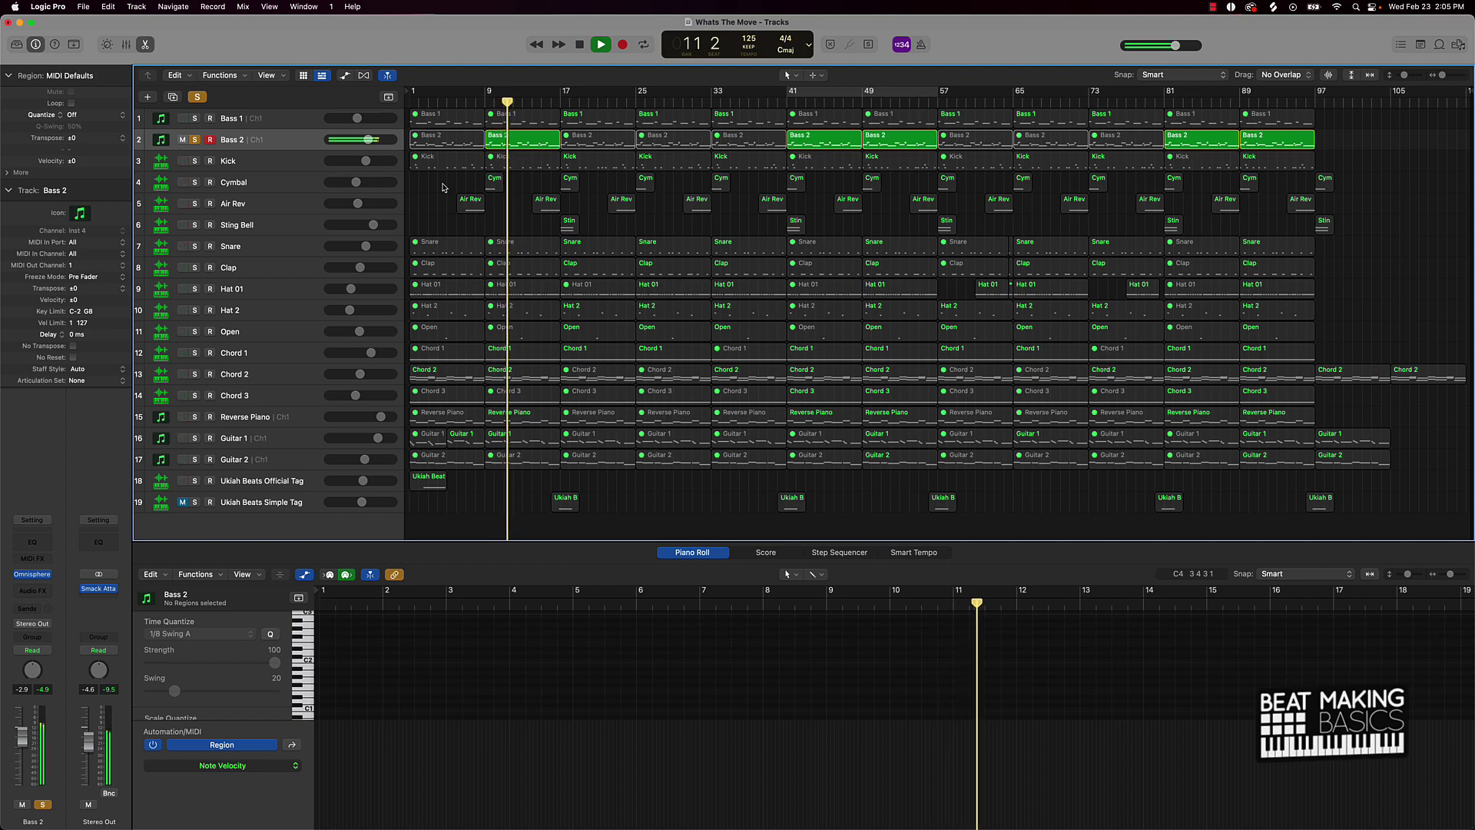
{"action": "key", "text": "space"}
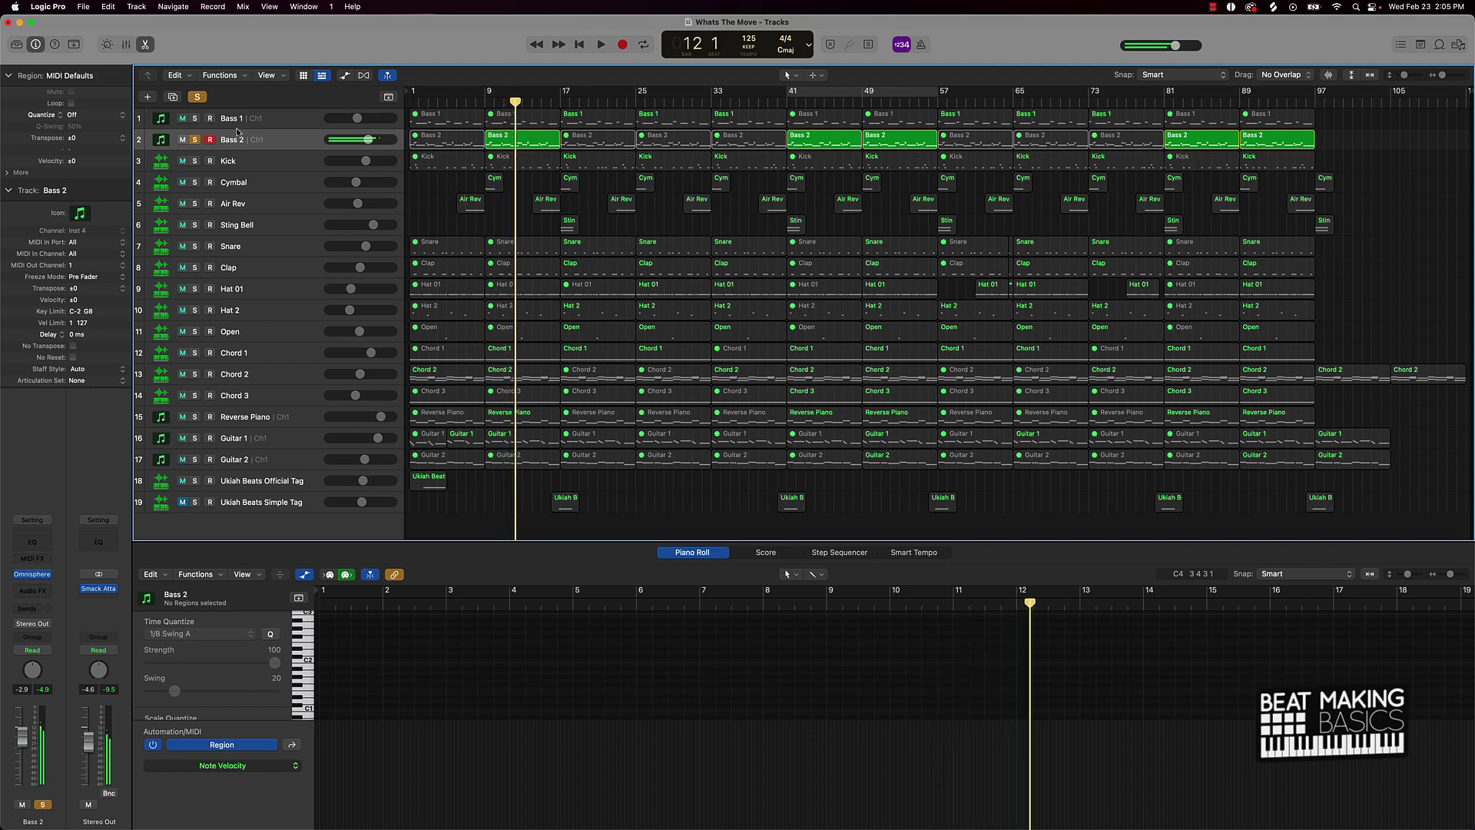
{"action": "left_click", "coordinate": [196, 140]}
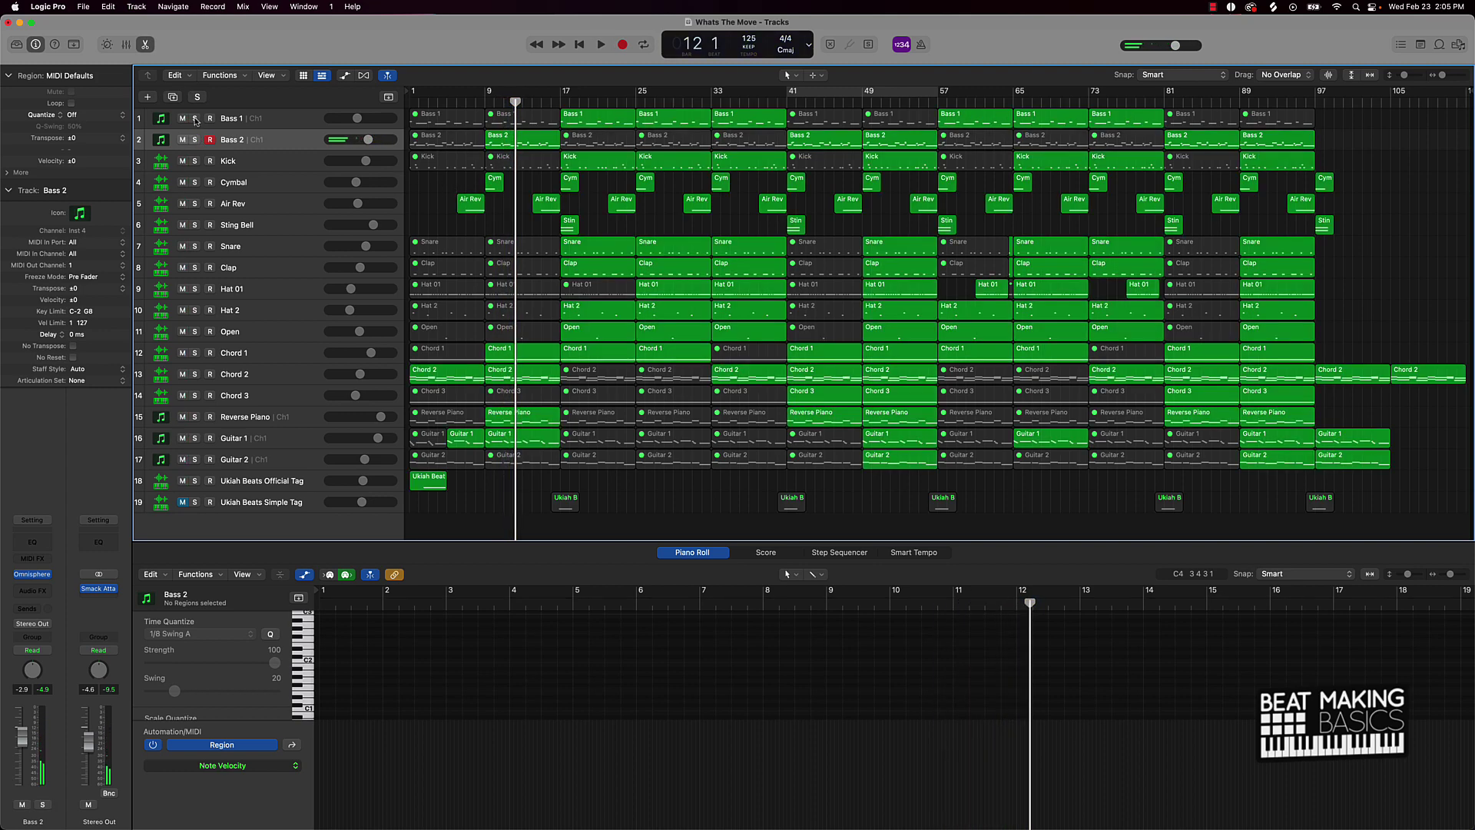
Solo the Bass 1 track, play its part from bar 17 and unsolo the track.
{"action": "left_click", "coordinate": [196, 120]}
{"action": "left_click", "coordinate": [565, 101]}
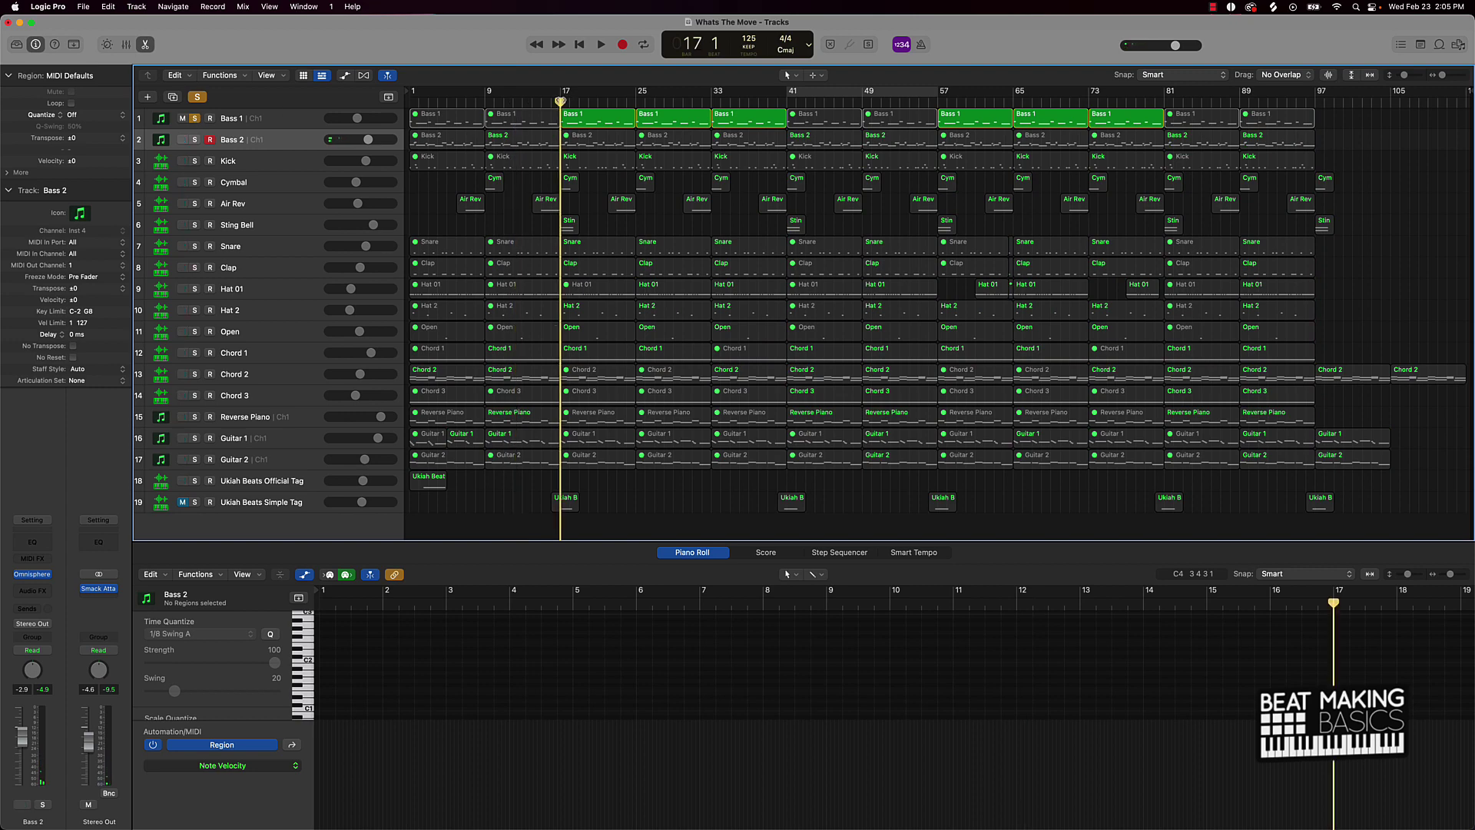
{"action": "left_click", "coordinate": [598, 121]}
{"action": "left_click", "coordinate": [599, 230]}
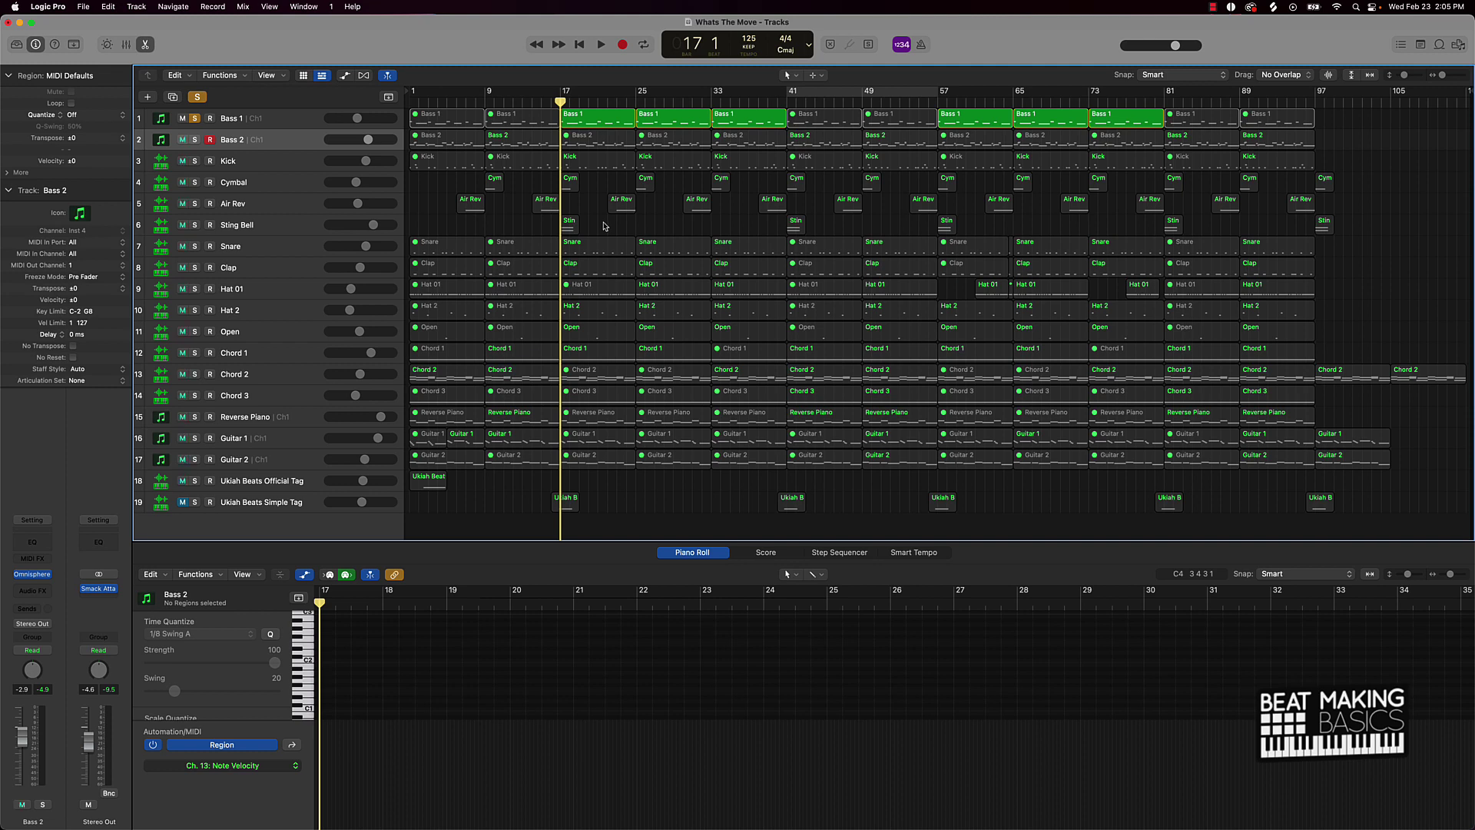
{"action": "key", "text": "space"}
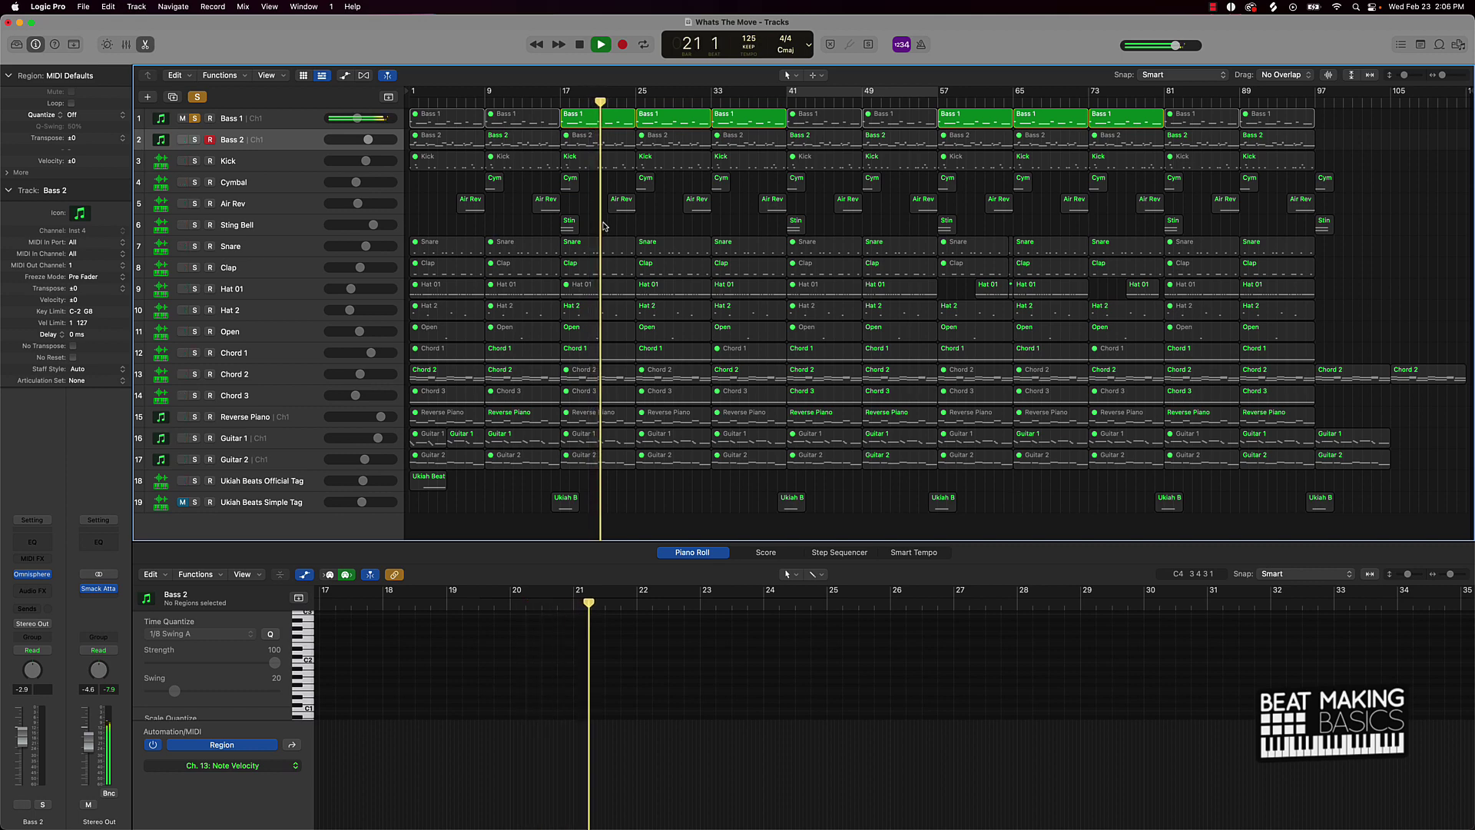
{"action": "key", "text": "space"}
{"action": "left_click", "coordinate": [194, 118]}
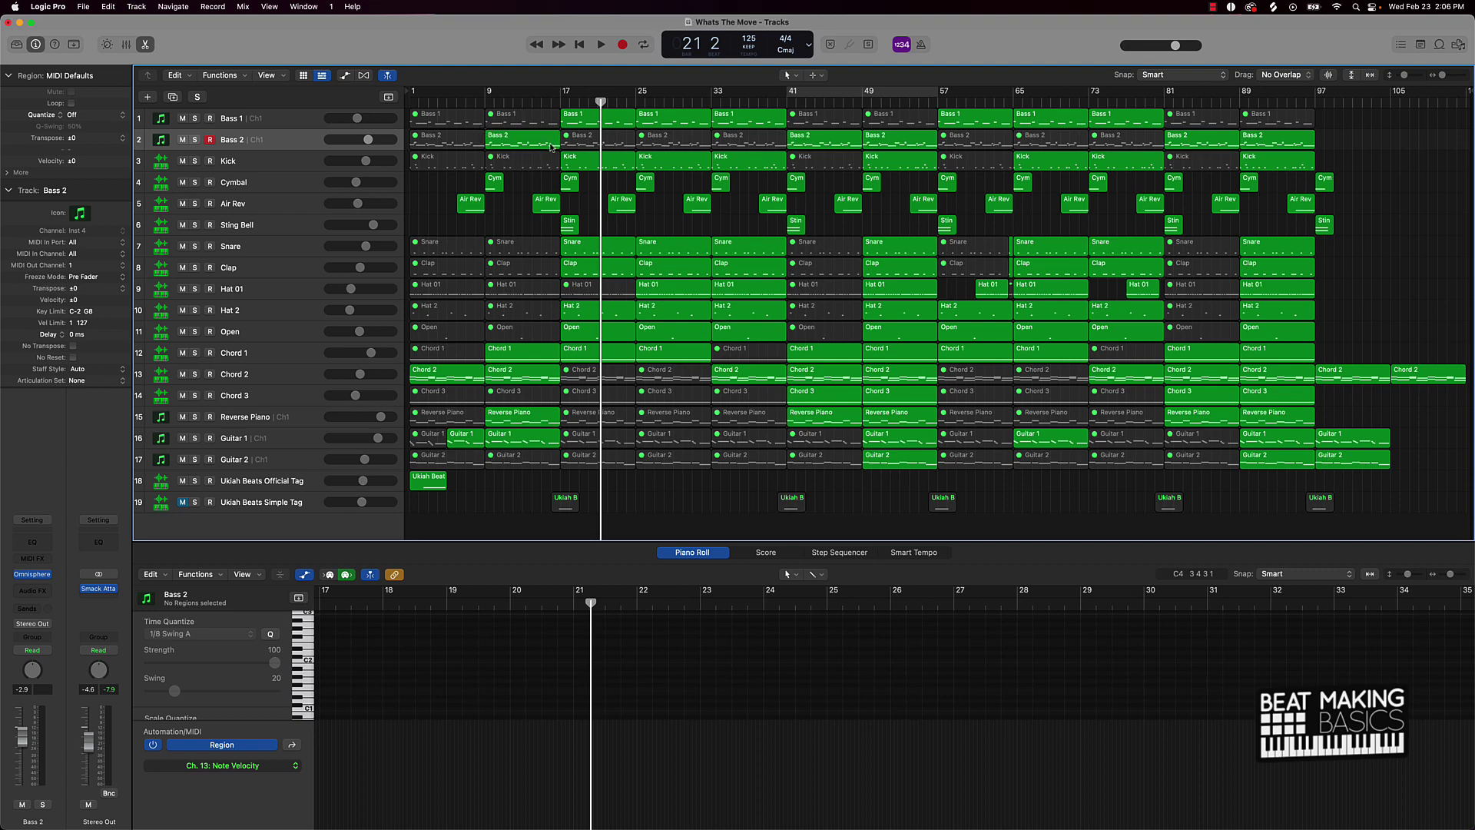
Select the Guitar 1 track, move the playhead from the song start to bar 9 and solo the track.
{"action": "key", "text": "Return"}
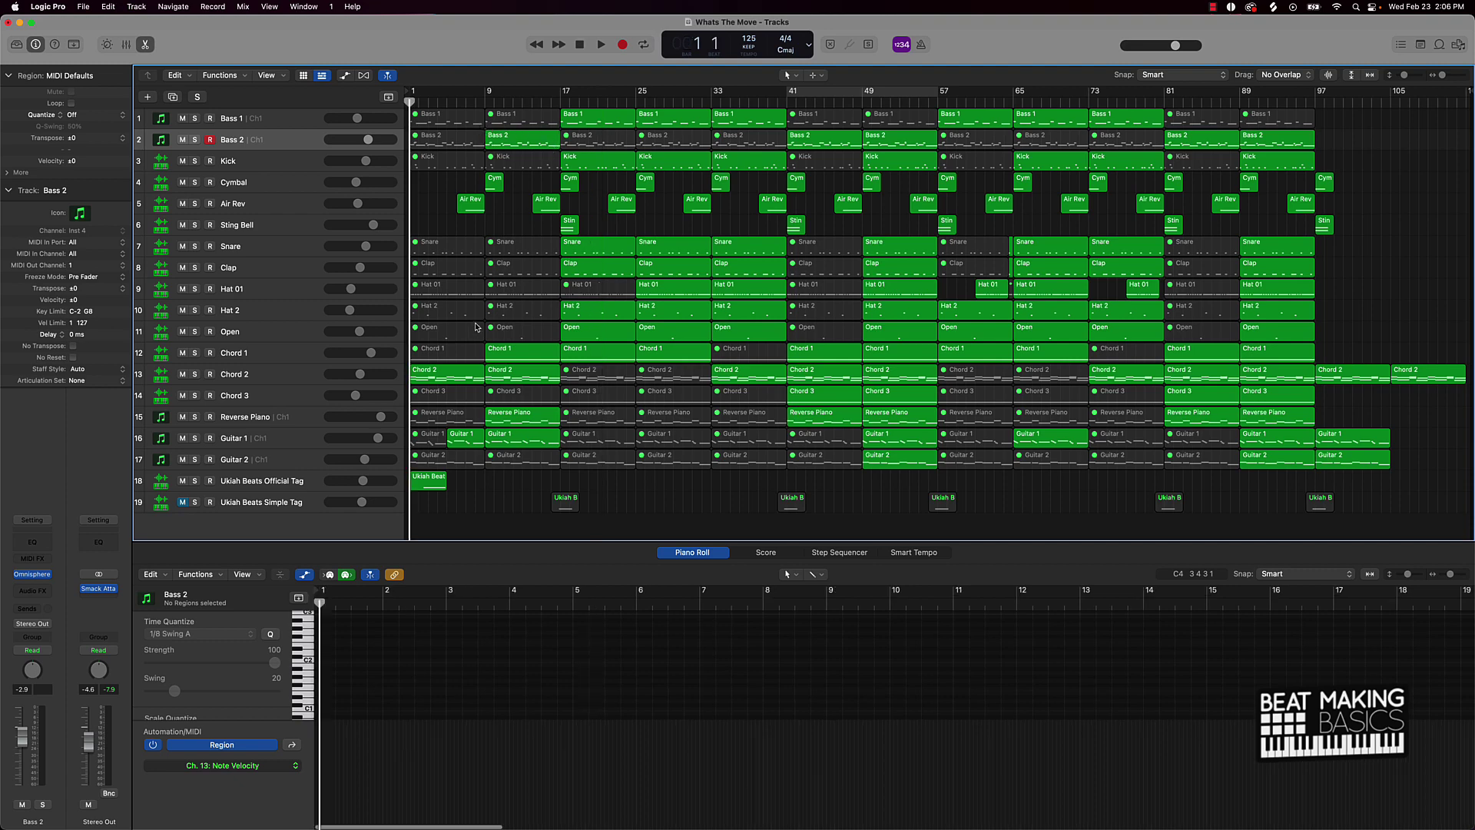
{"action": "left_click", "coordinate": [266, 444]}
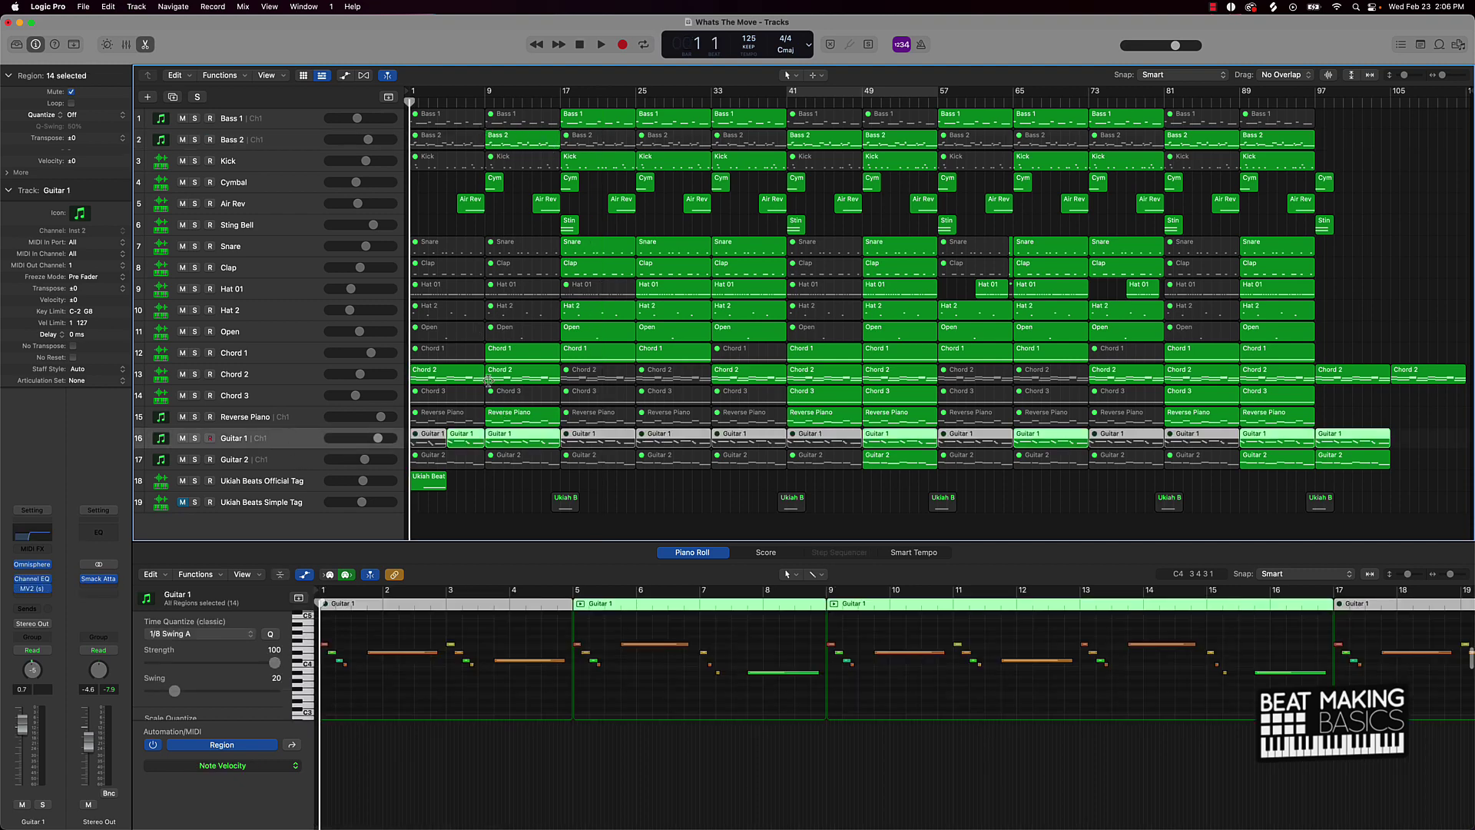
{"action": "key", "text": "period"}
{"action": "key", "text": "period"}
{"action": "key", "text": "period"}
{"action": "key", "text": "period"}
{"action": "key", "text": "period"}
{"action": "key", "text": "period"}
{"action": "key", "text": "period"}
{"action": "key", "text": "period"}
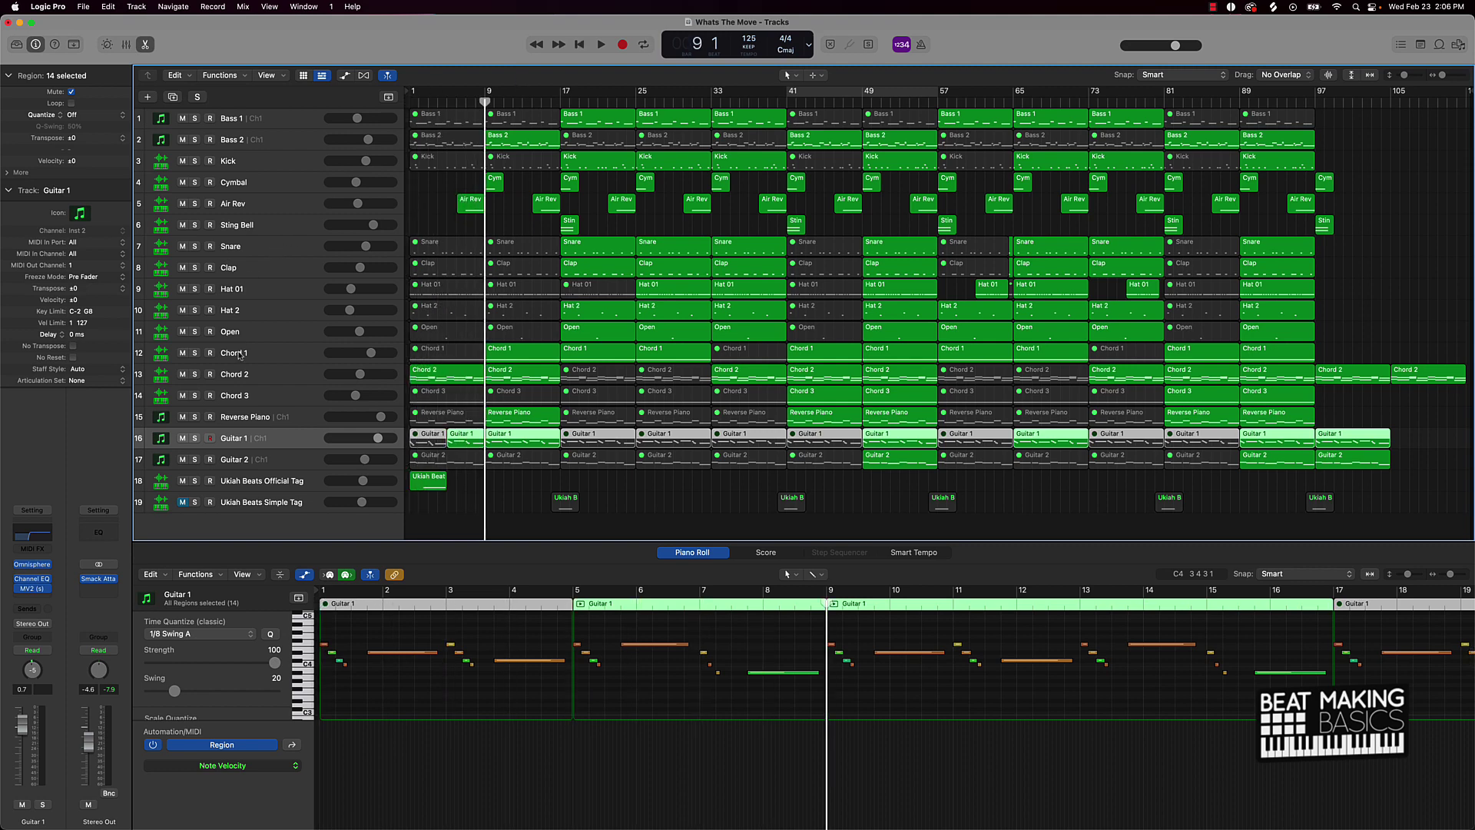
{"action": "left_click", "coordinate": [194, 438]}
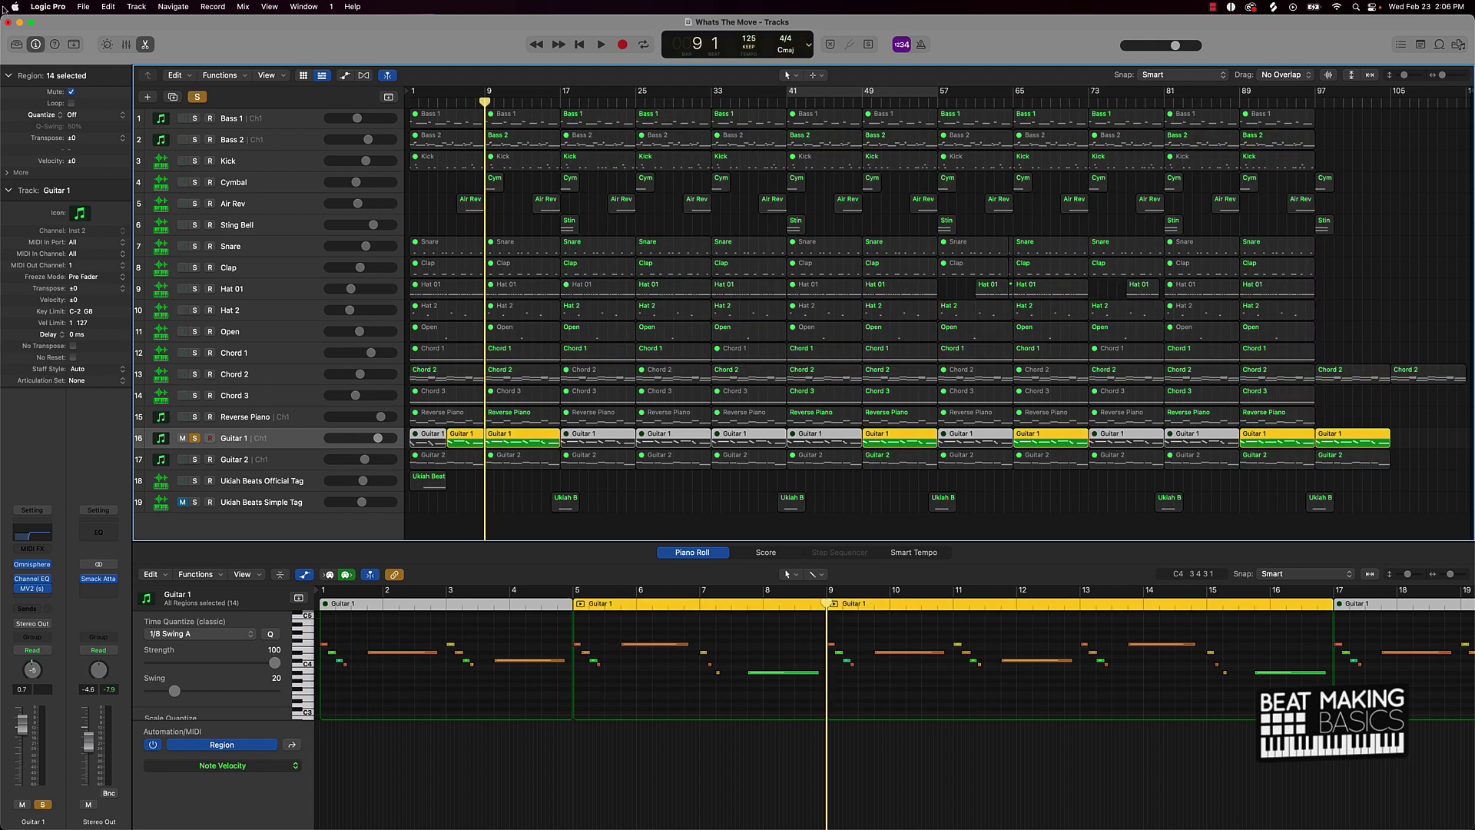
Play the soloed Guitar 1 melody from bar 9 while following its notes in the Piano Roll, and unsolo the track.
{"action": "left_click", "coordinate": [16, 44]}
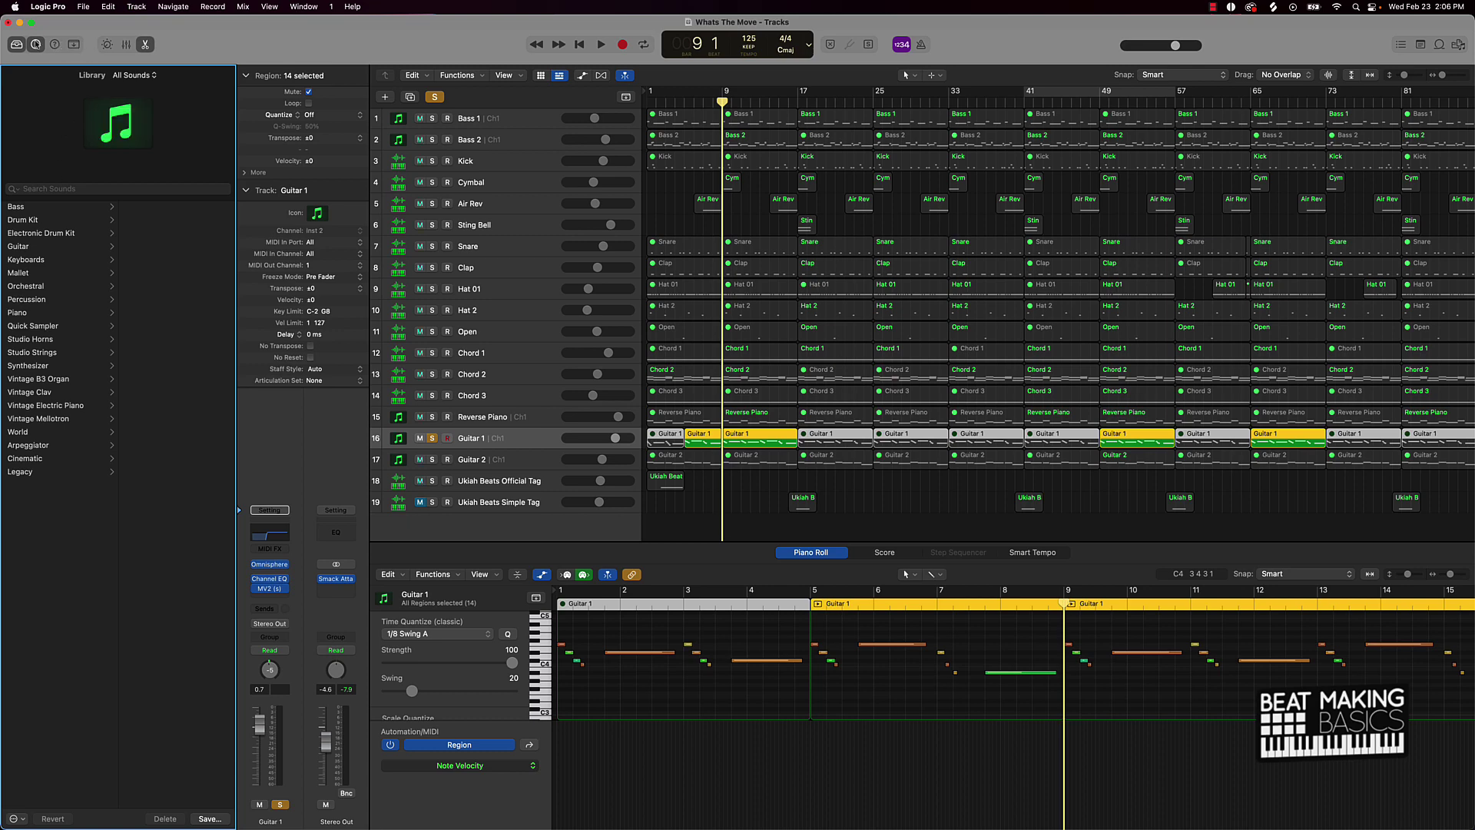
{"action": "left_click", "coordinate": [16, 44]}
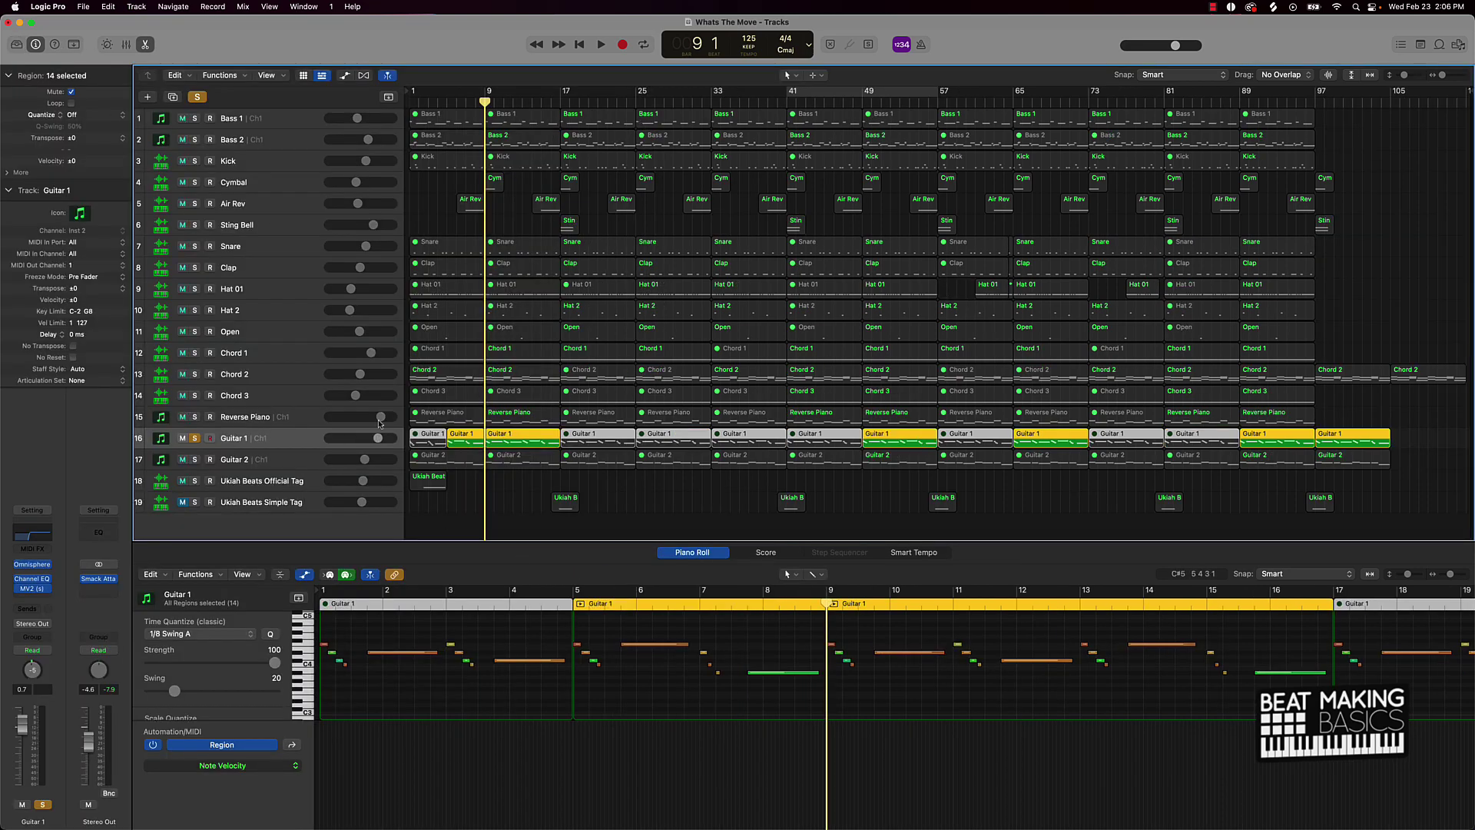
{"action": "key", "text": "space"}
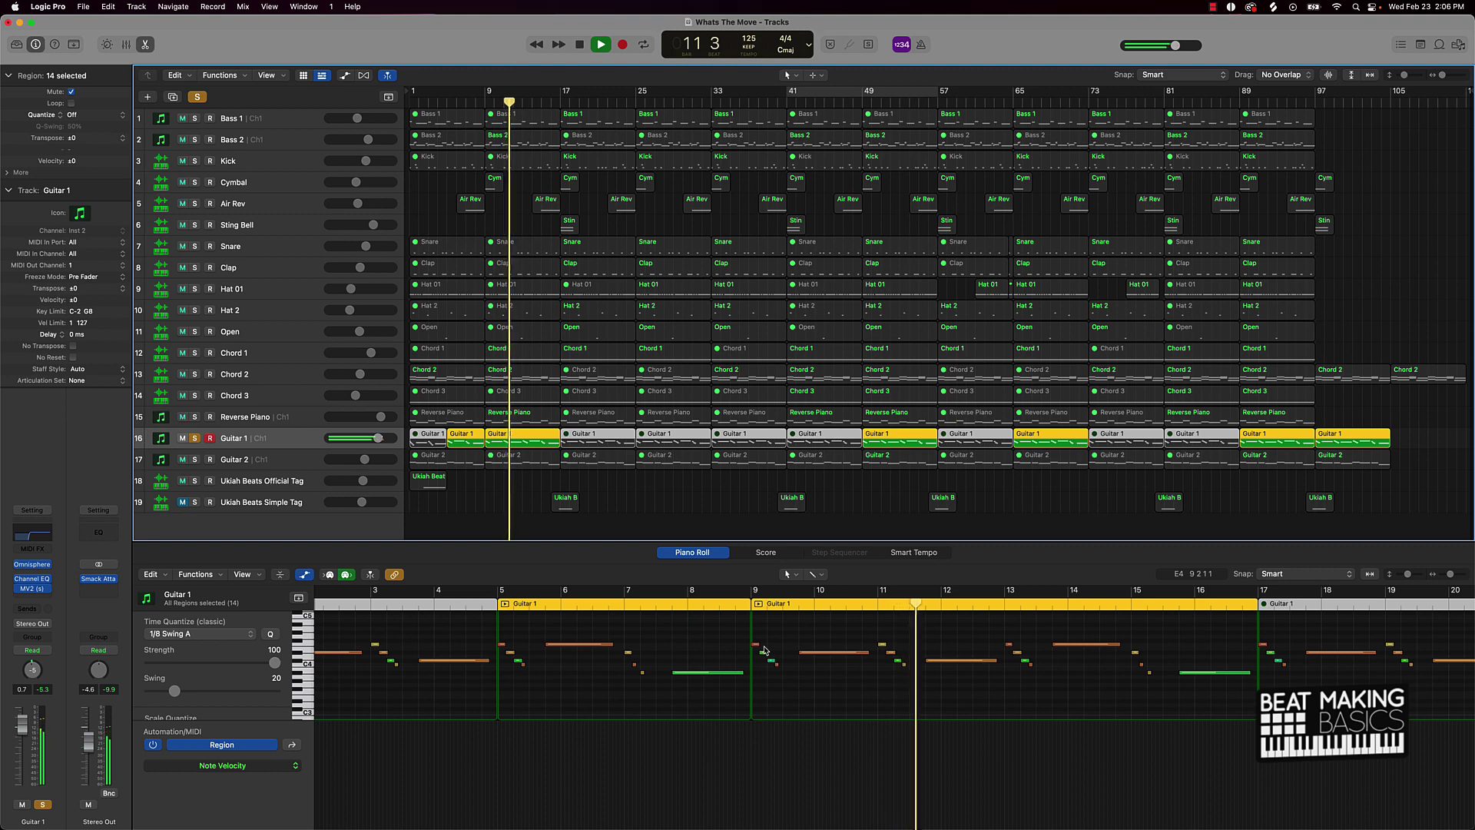
{"action": "scroll", "coordinate": [761, 649], "scroll_direction": "right", "scroll_amount": 3}
{"action": "scroll", "coordinate": [745, 646], "scroll_direction": "right", "scroll_amount": 5}
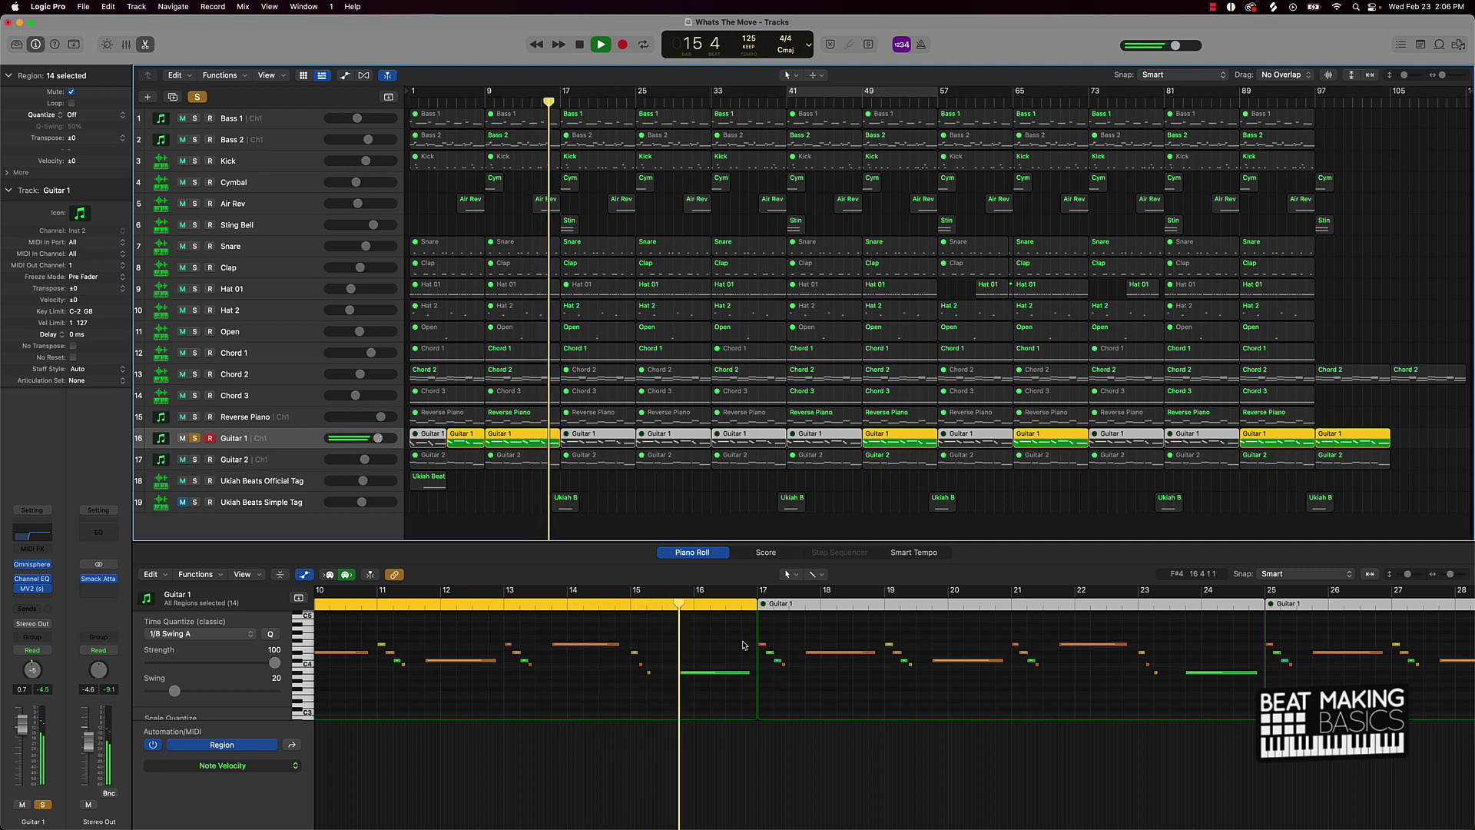
{"action": "key", "text": "space"}
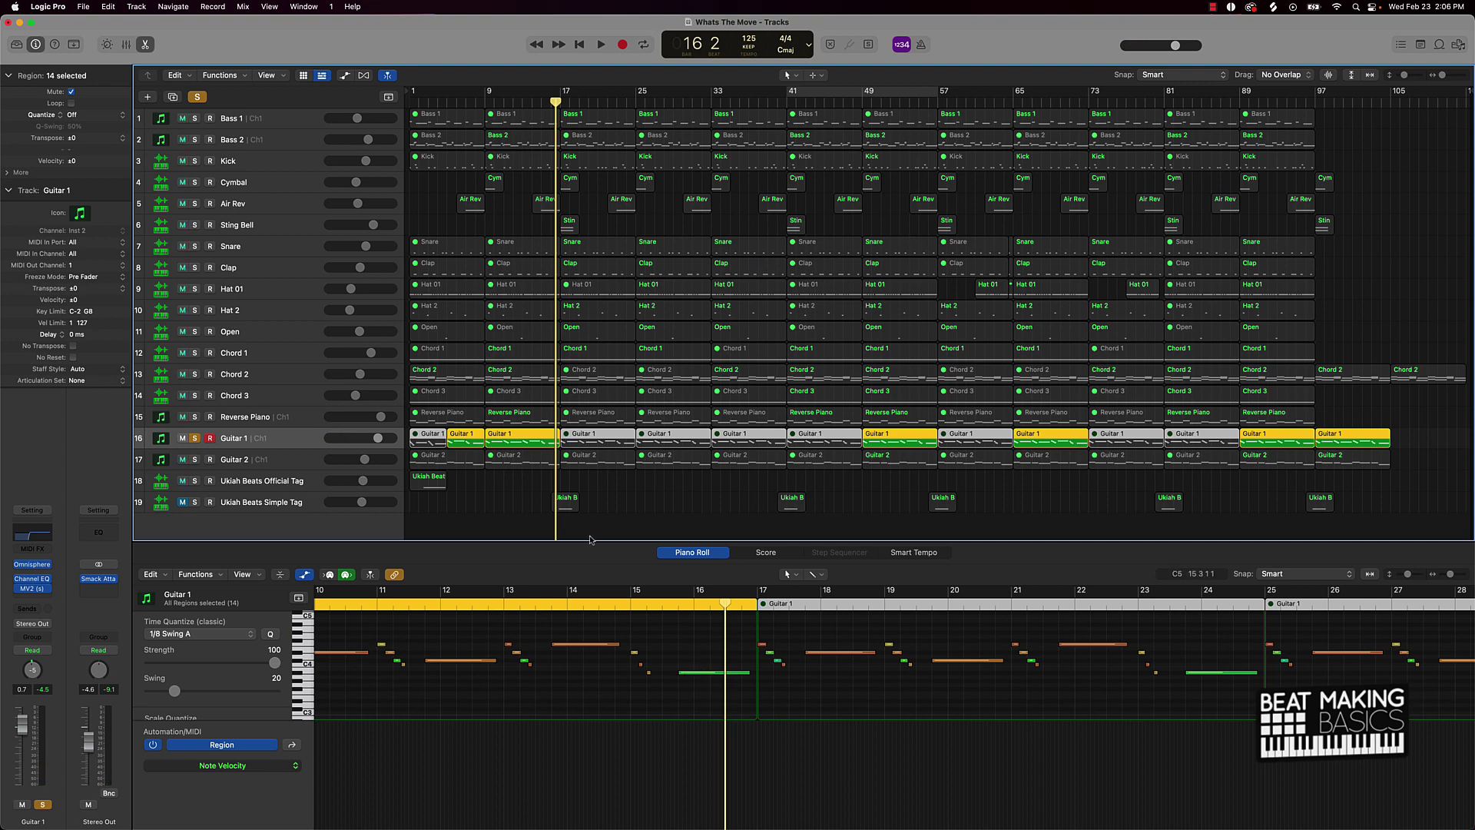
{"action": "left_click", "coordinate": [195, 438]}
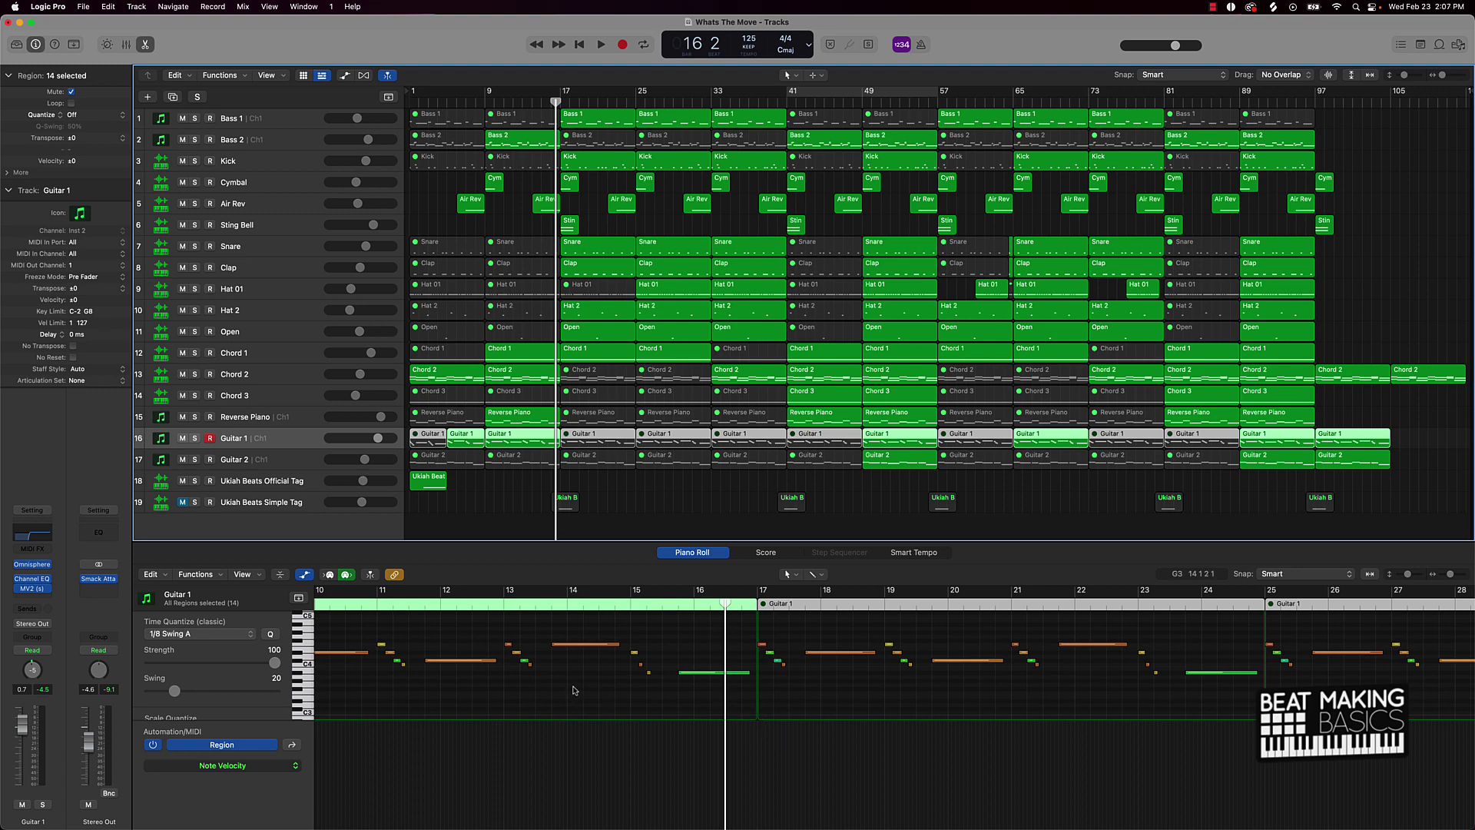
Select and solo the Reverse Piano track, with the playhead at bar 9.
{"action": "left_click", "coordinate": [507, 486]}
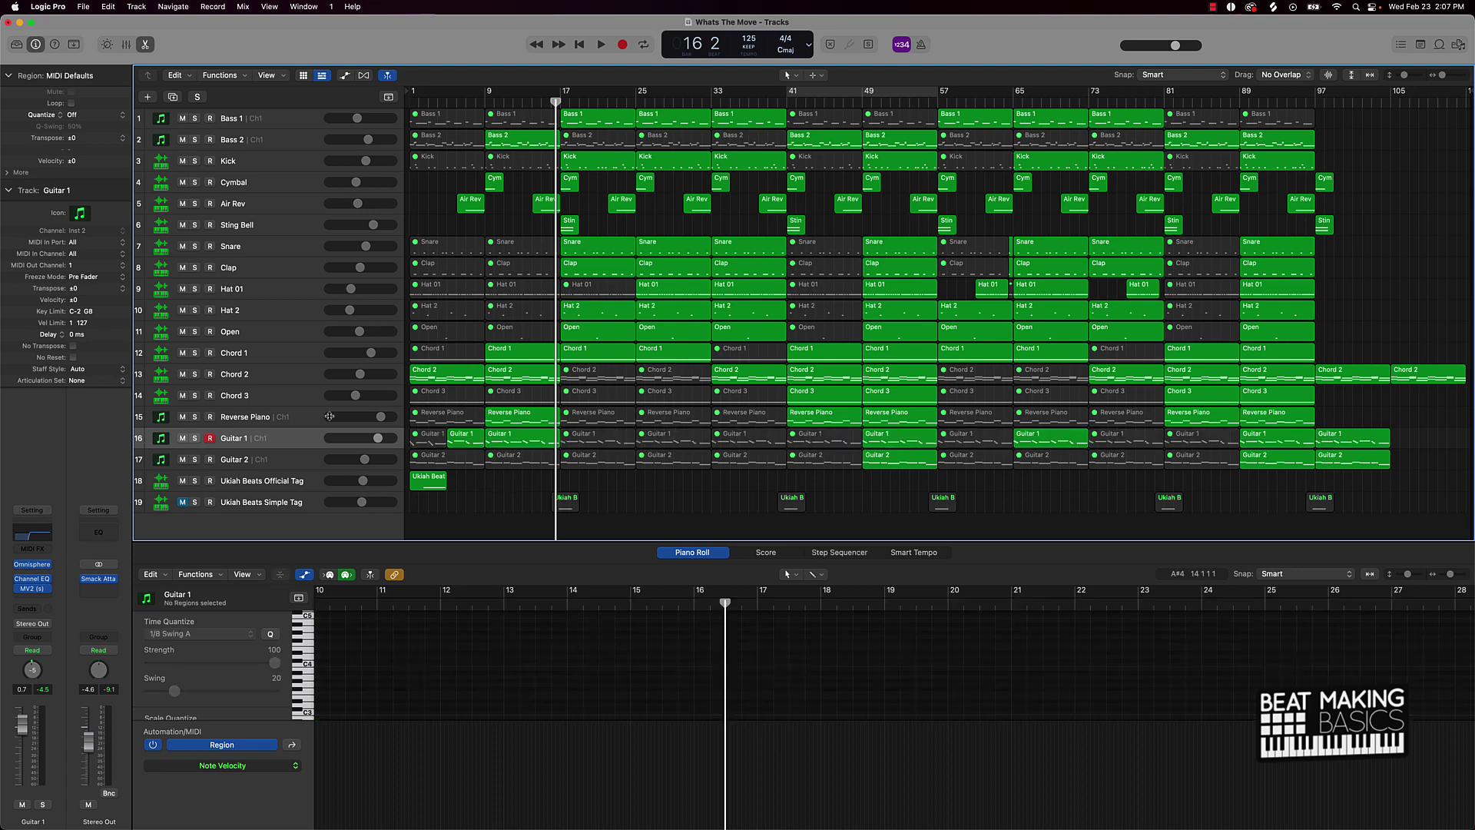
{"action": "left_click", "coordinate": [277, 416]}
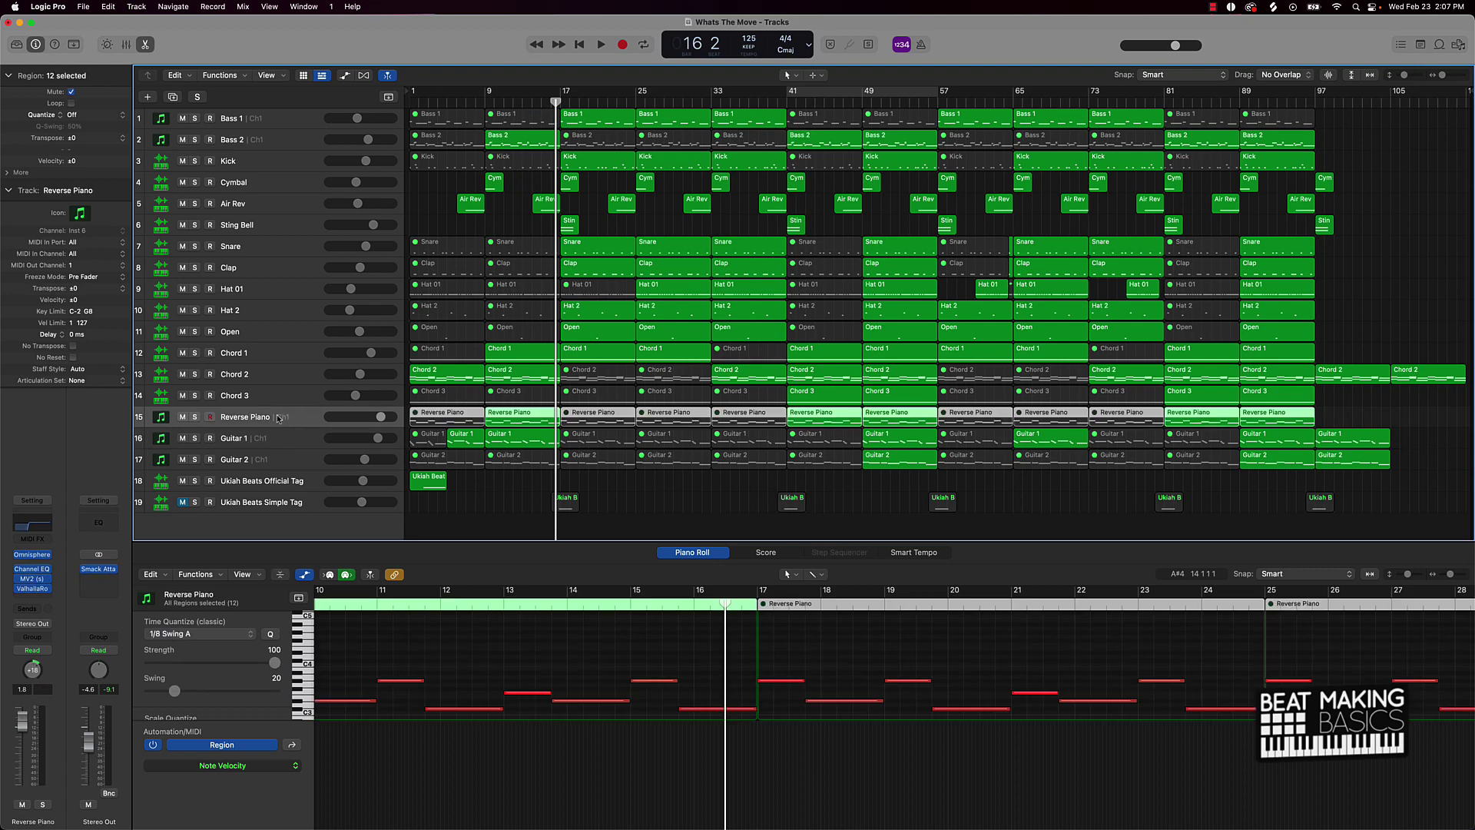
{"action": "left_click", "coordinate": [195, 417]}
{"action": "left_click_drag", "start_coordinate": [477, 95], "coordinate": [486, 100]}
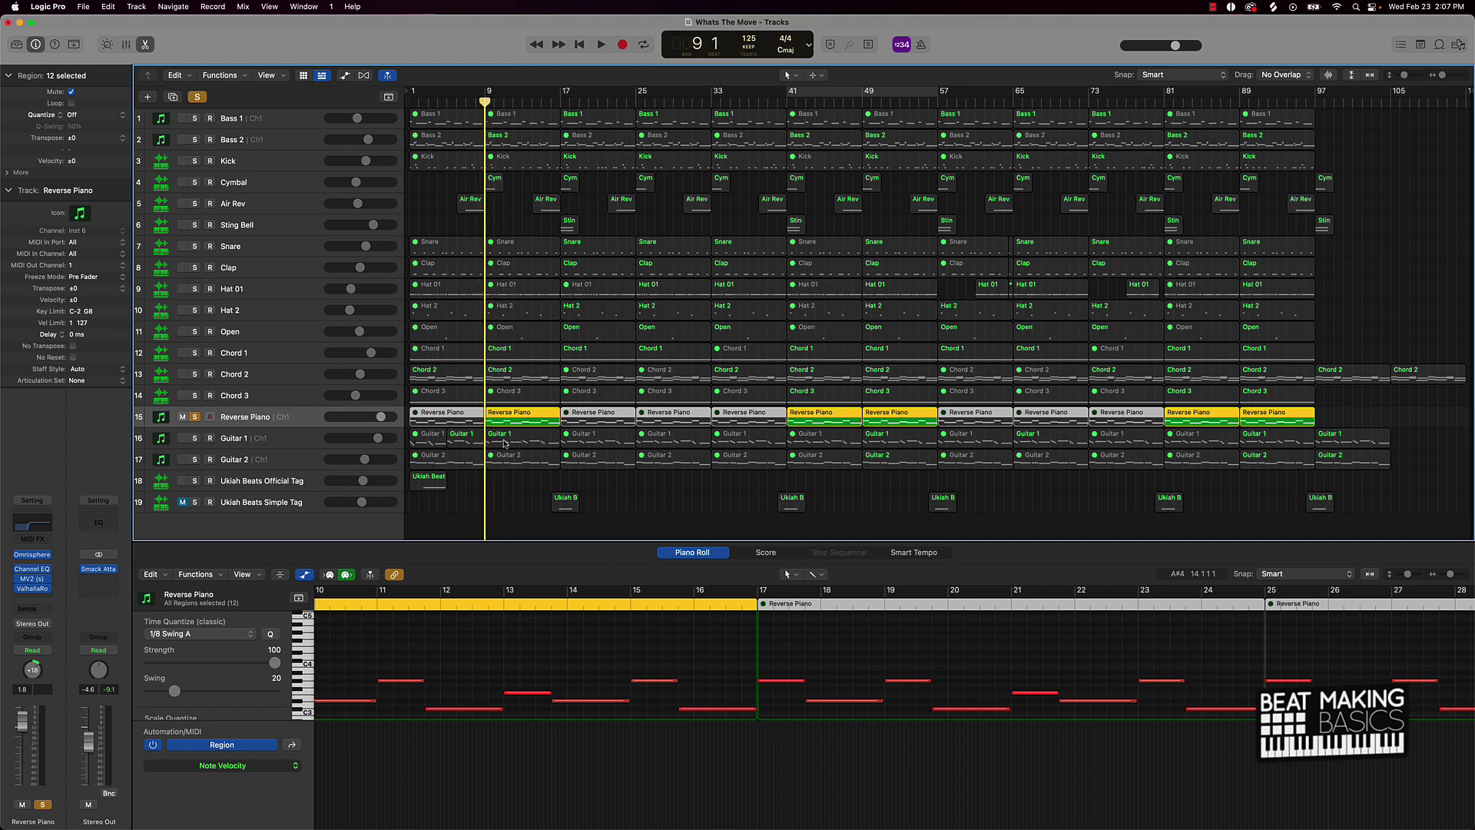
Play the soloed Reverse Piano part from bar 9 while following its notes, and unsolo the track.
{"action": "key", "text": "space"}
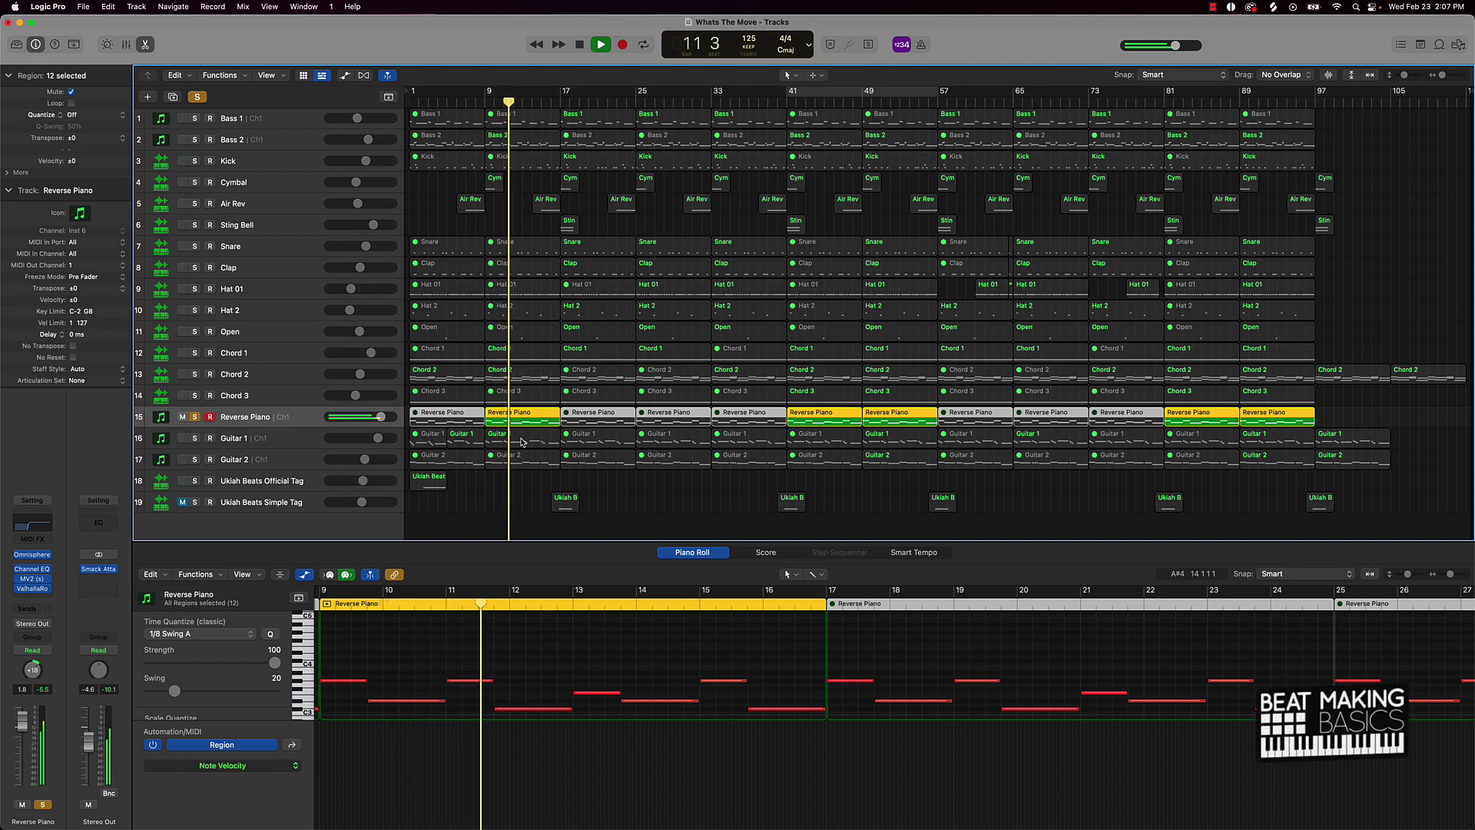
{"action": "key", "text": "space"}
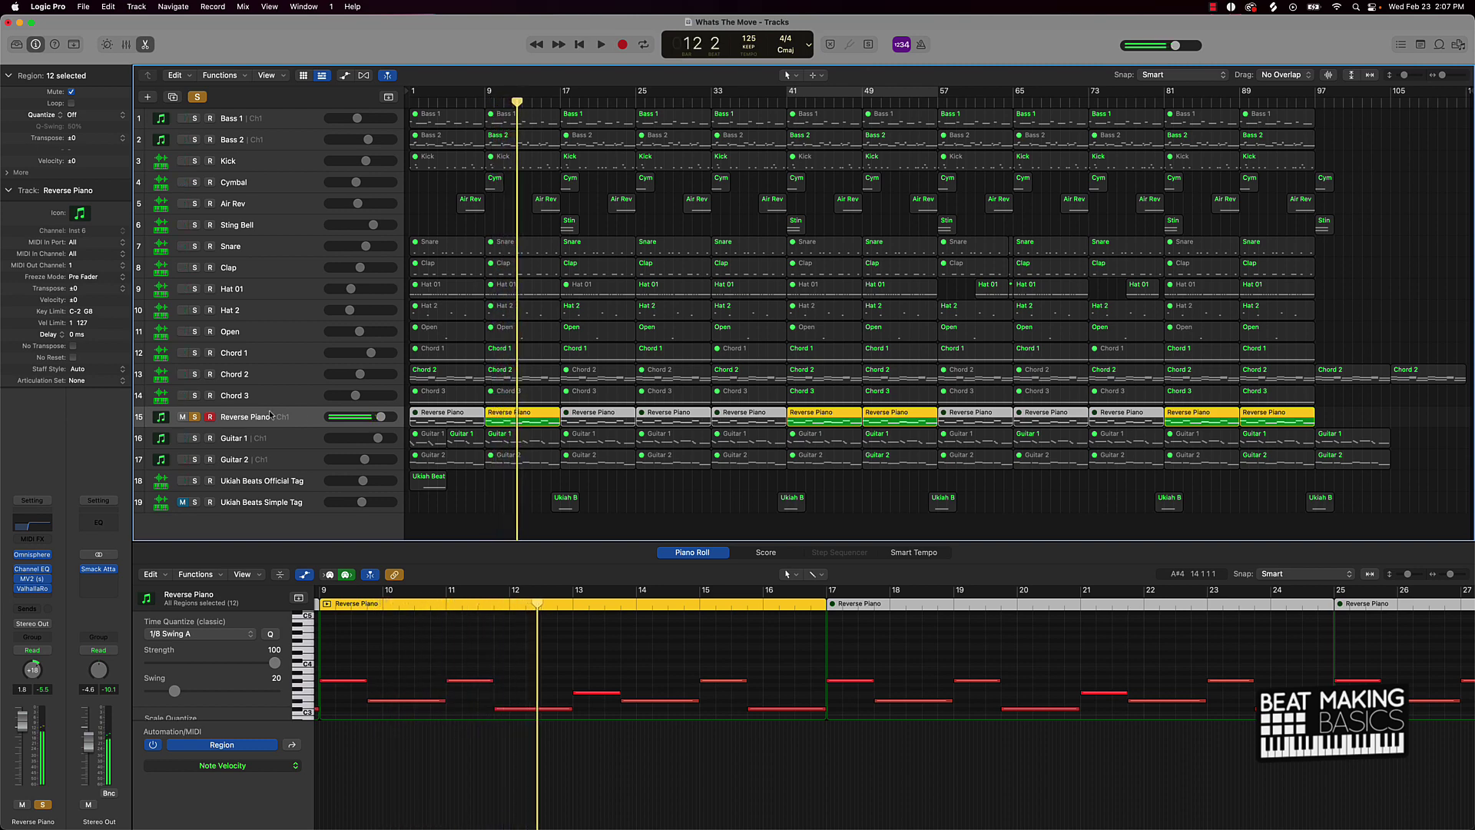
{"action": "left_click", "coordinate": [196, 418]}
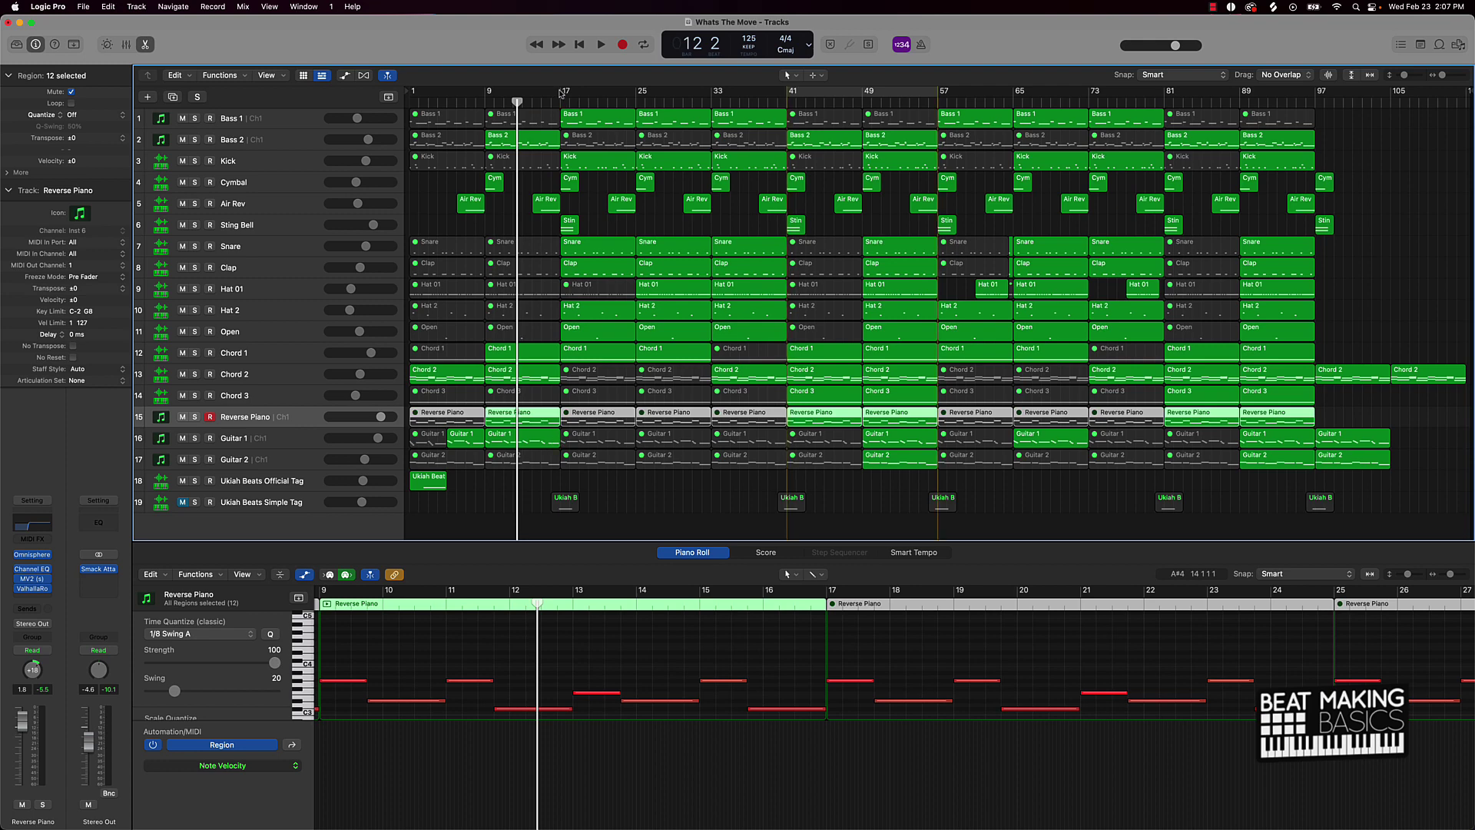
Set the cycle range to bars 25 to 33, solo the Kick track and start playback.
{"action": "left_click_drag", "start_coordinate": [560, 94], "coordinate": [678, 90]}
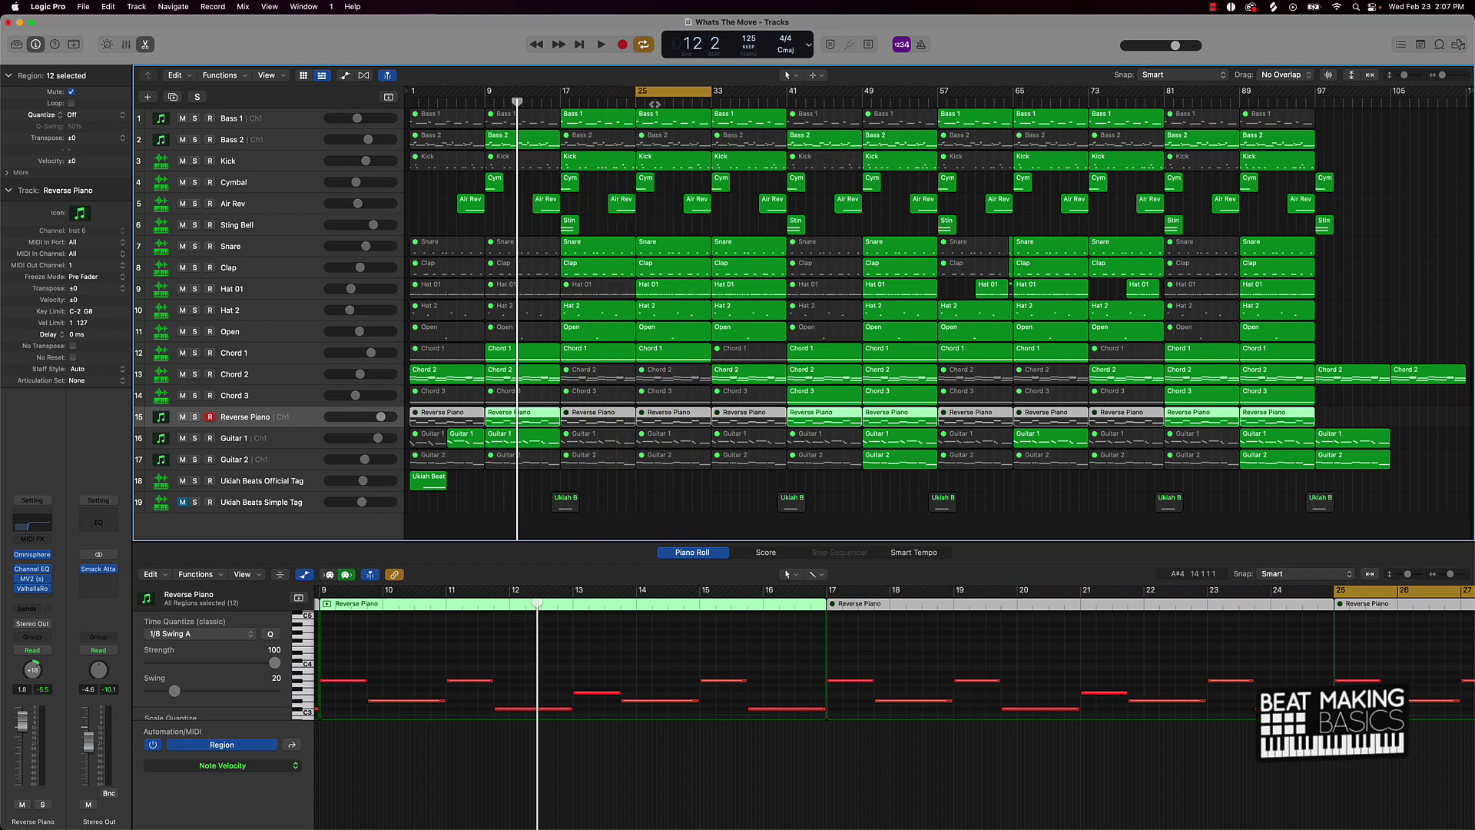
{"action": "left_click", "coordinate": [195, 161]}
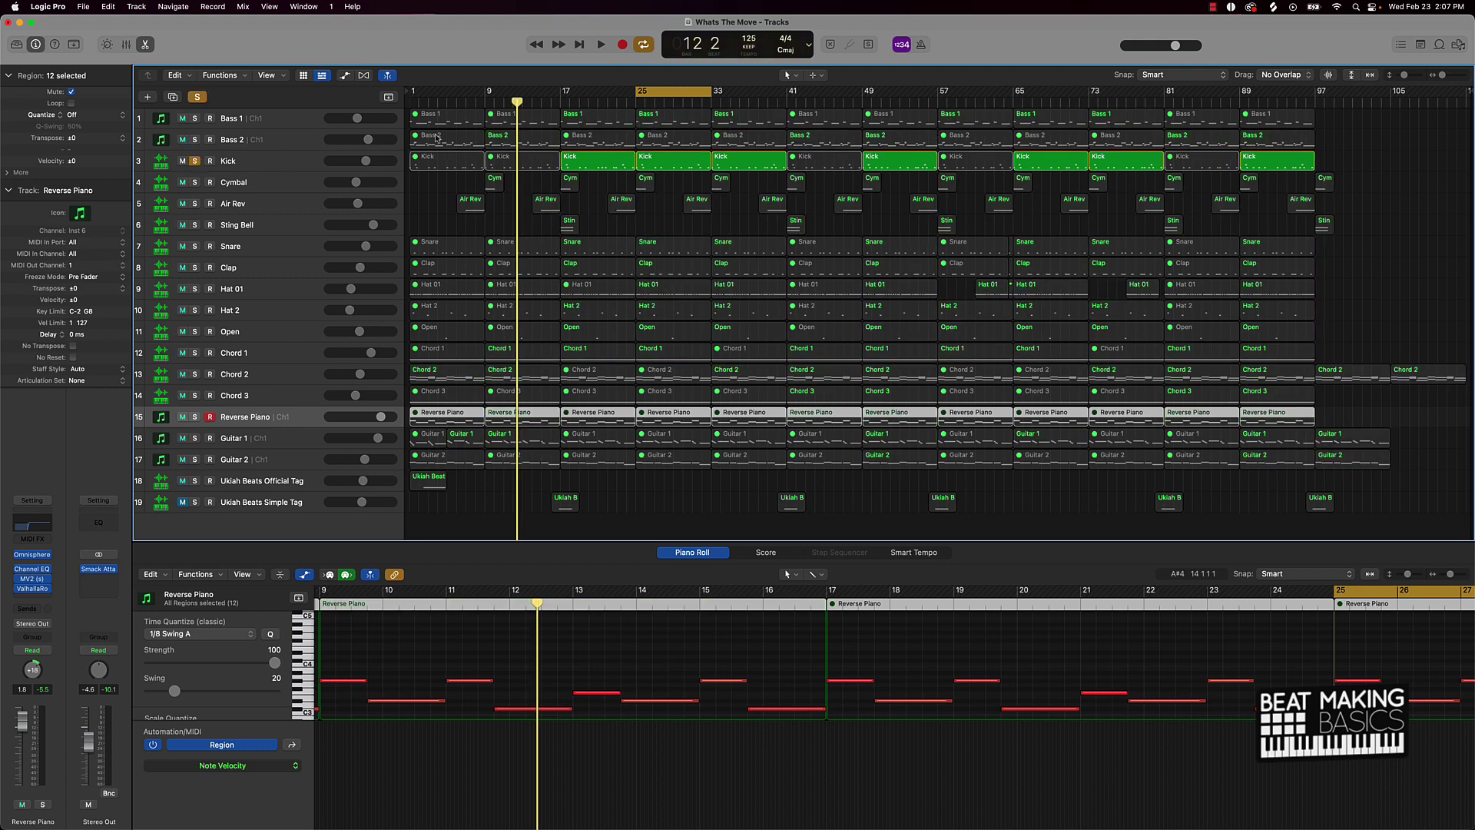
{"action": "key", "text": "space"}
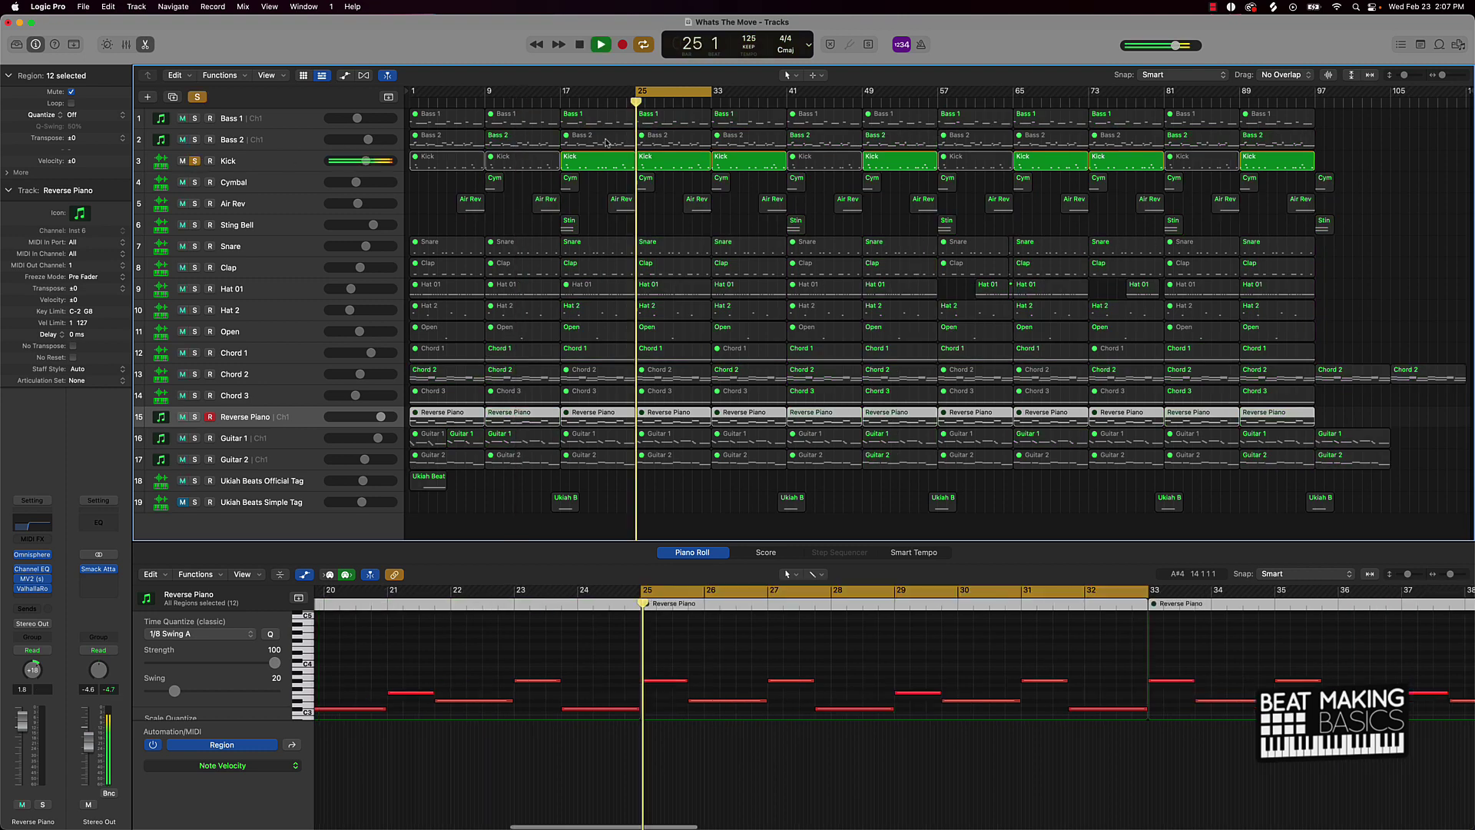
Examine the bar 25 Kick region's notes in the Piano Roll, zooming to fit them and replaying the region's opening.
{"action": "left_click", "coordinate": [678, 160]}
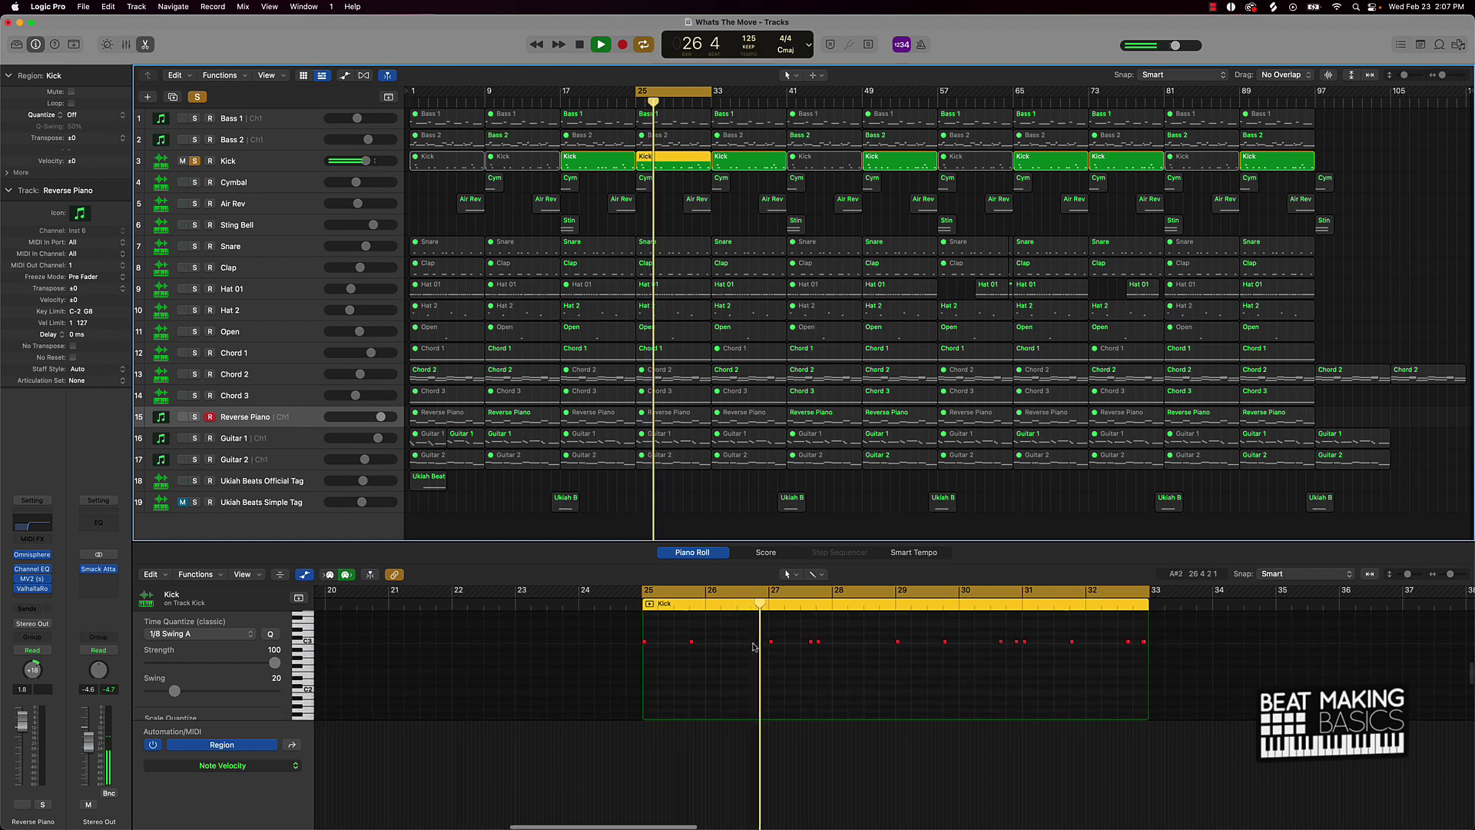
{"action": "scroll", "coordinate": [753, 646], "scroll_direction": "up", "scroll_amount": 2}
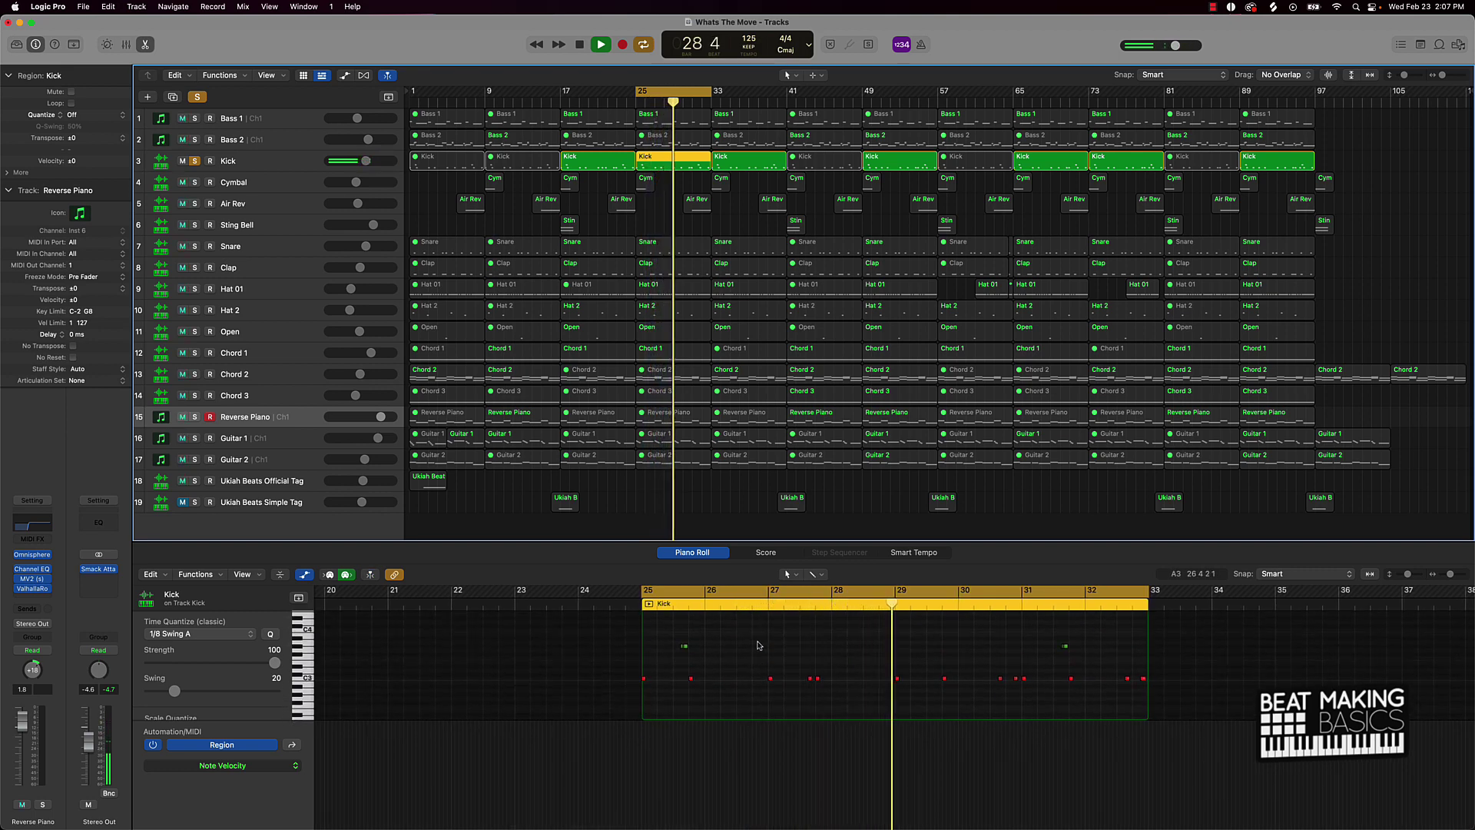
{"action": "key", "text": "space"}
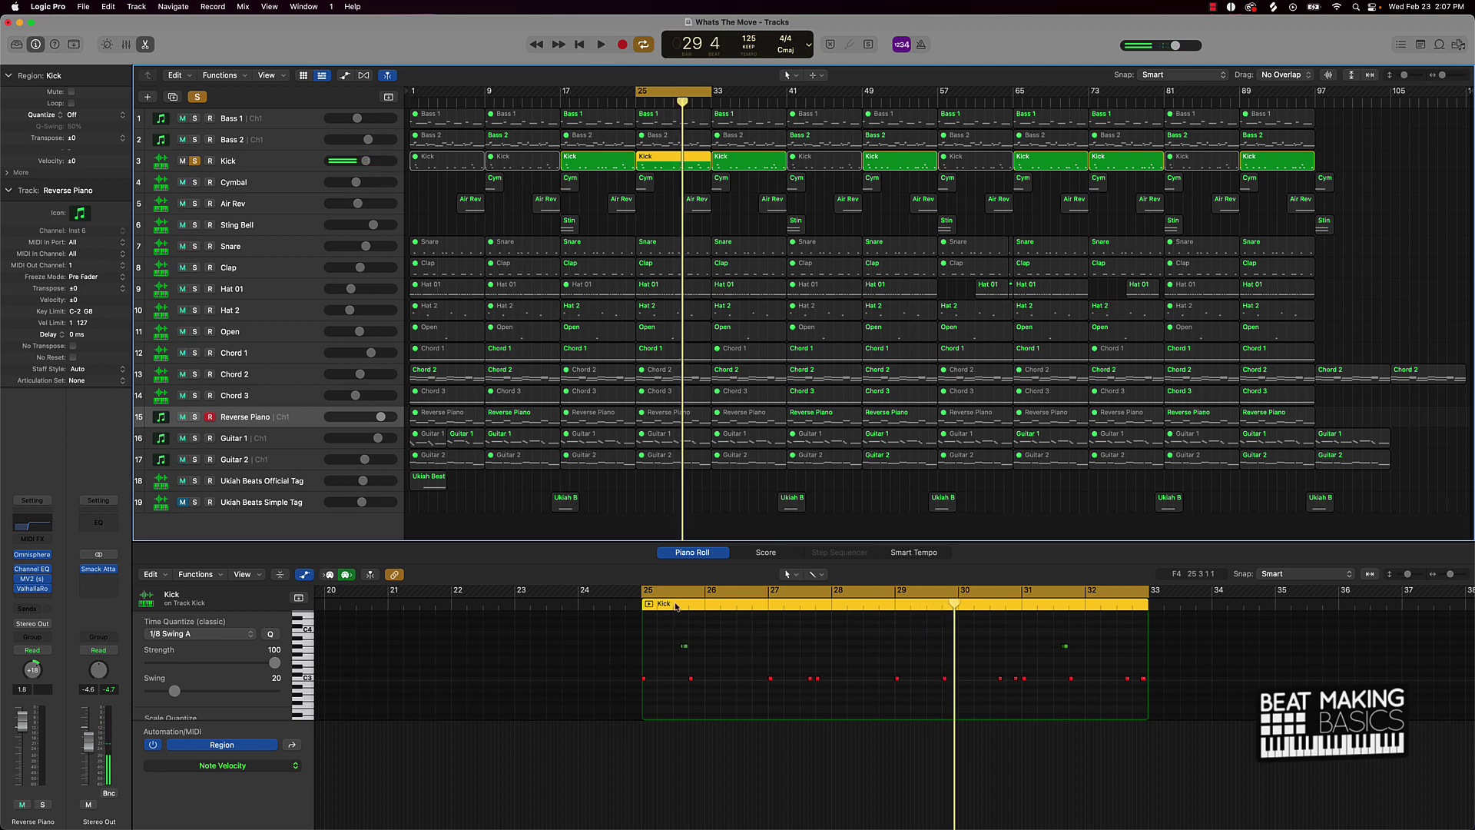
{"action": "key", "text": "z"}
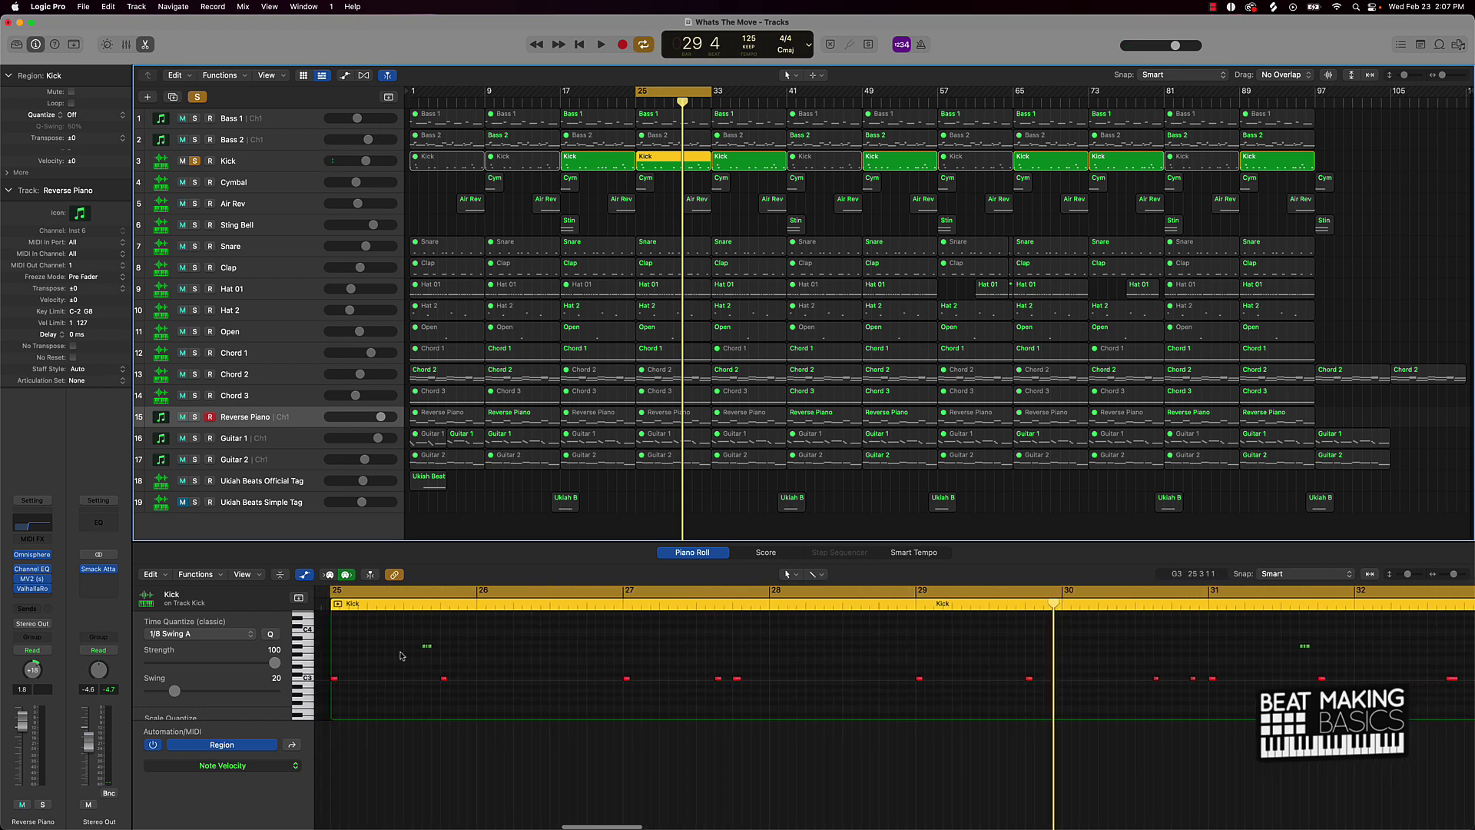
{"action": "left_click", "coordinate": [402, 593]}
{"action": "key", "text": "space"}
{"action": "key", "text": "space"}
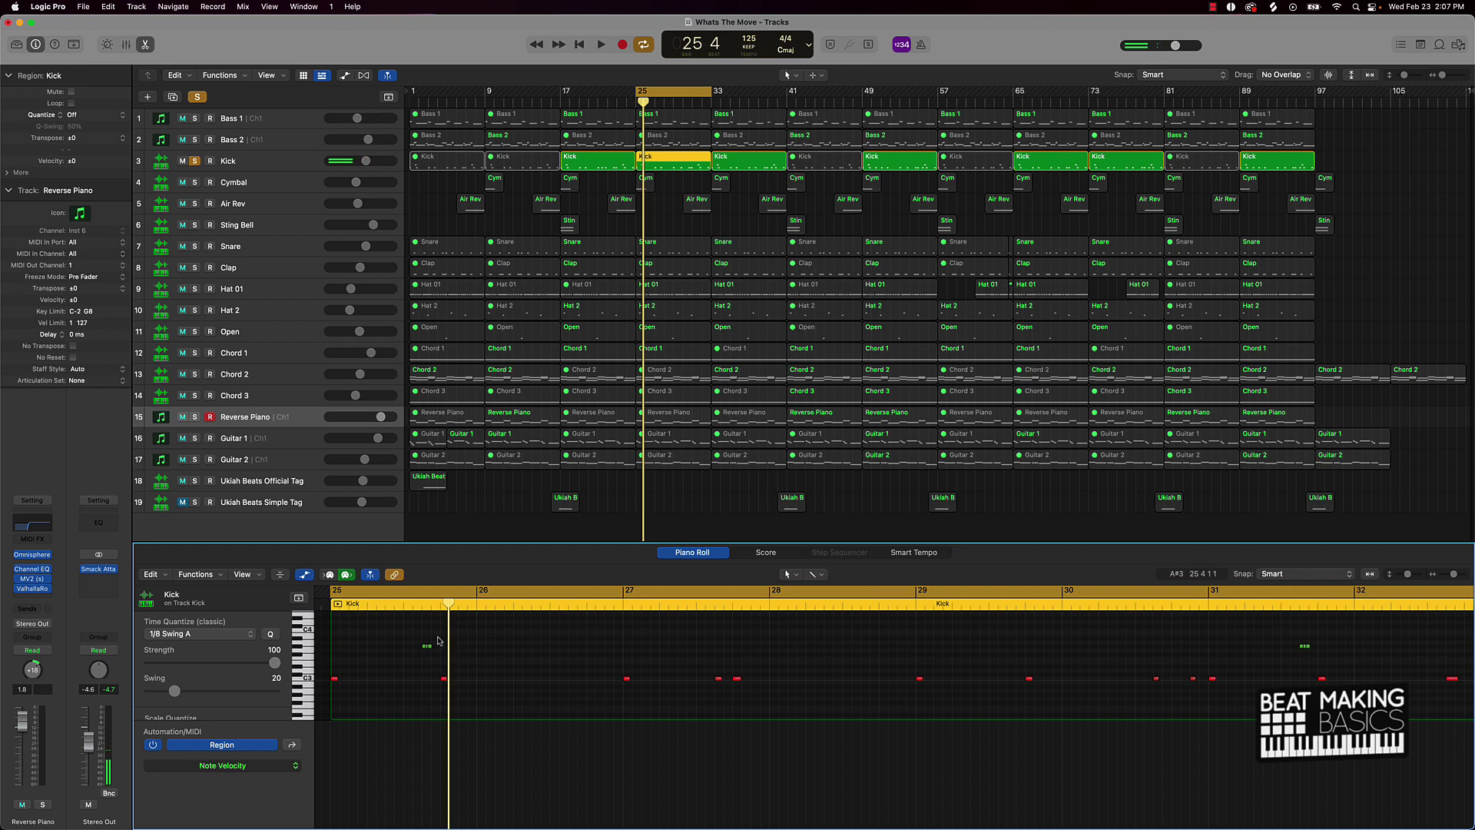
Solo Hat 2 instead of Kick and play the start of its bar 25 region while viewing its notes.
{"action": "left_click", "coordinate": [651, 310]}
{"action": "left_click", "coordinate": [194, 311]}
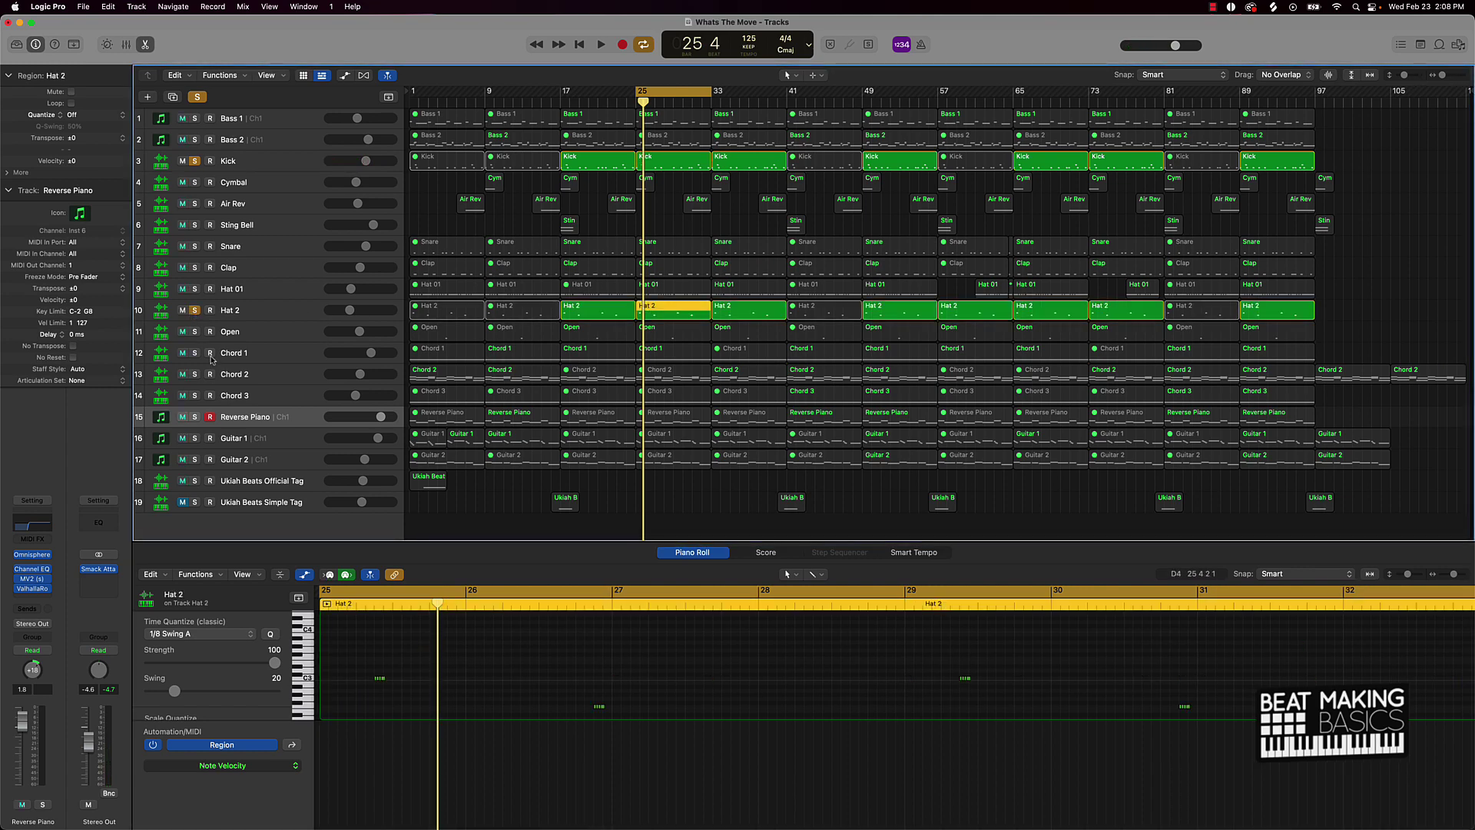
{"action": "scroll", "coordinate": [360, 679], "scroll_direction": "down", "scroll_amount": 2}
{"action": "scroll", "coordinate": [359, 679], "scroll_direction": "down", "scroll_amount": 3}
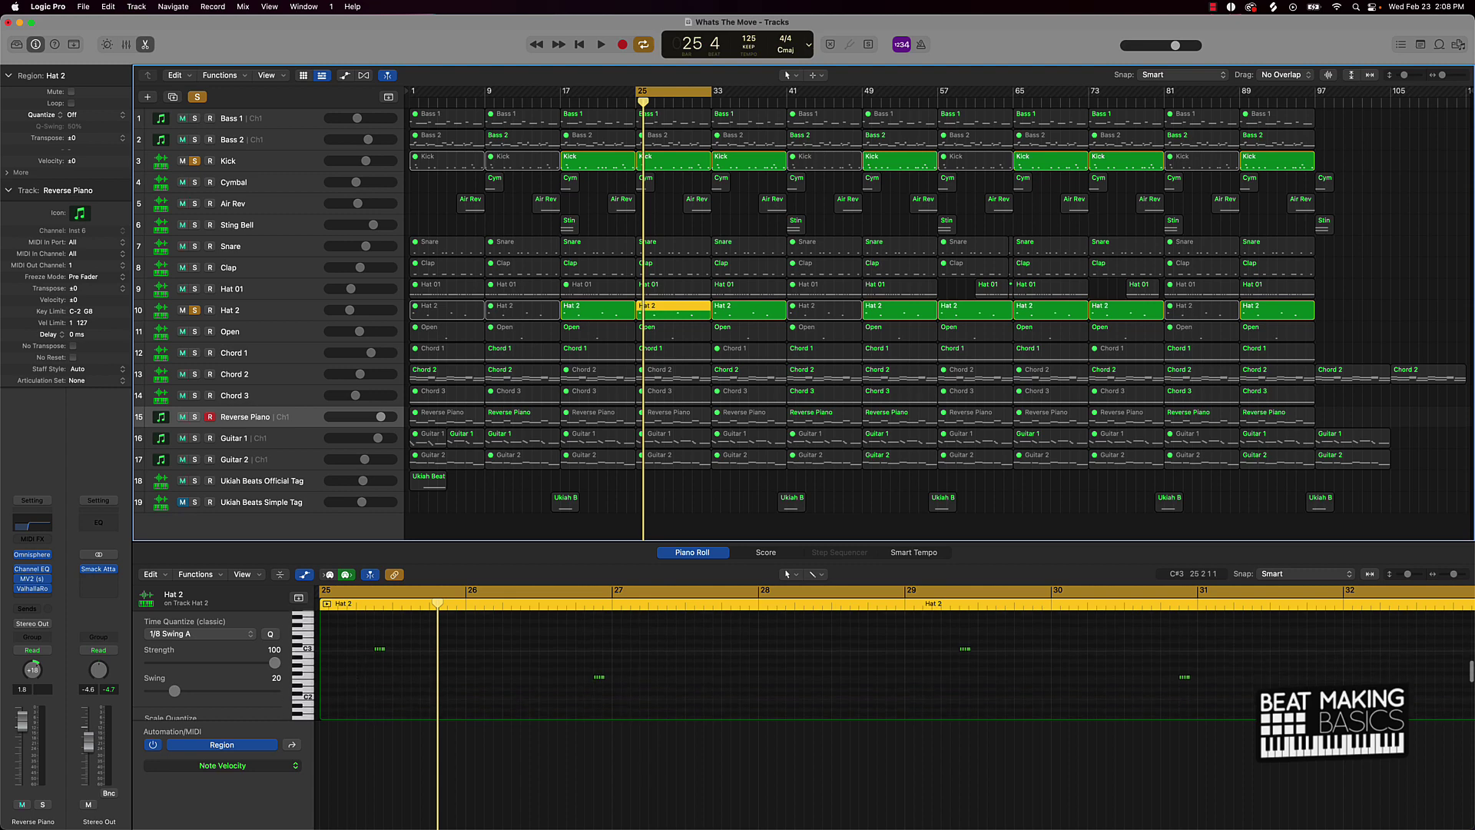
{"action": "left_click", "coordinate": [195, 161]}
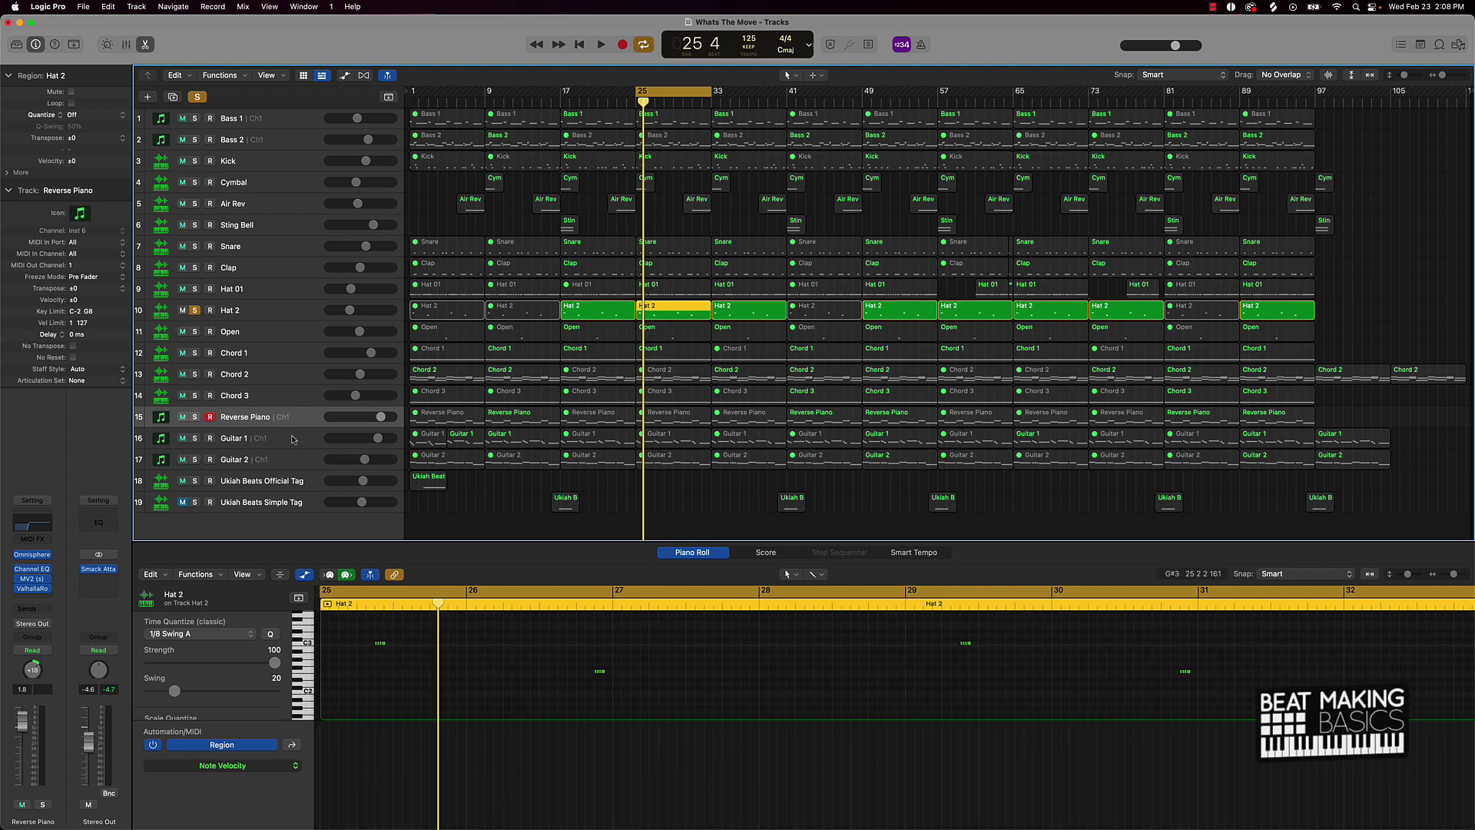
{"action": "left_click", "coordinate": [354, 605]}
{"action": "key", "text": "space"}
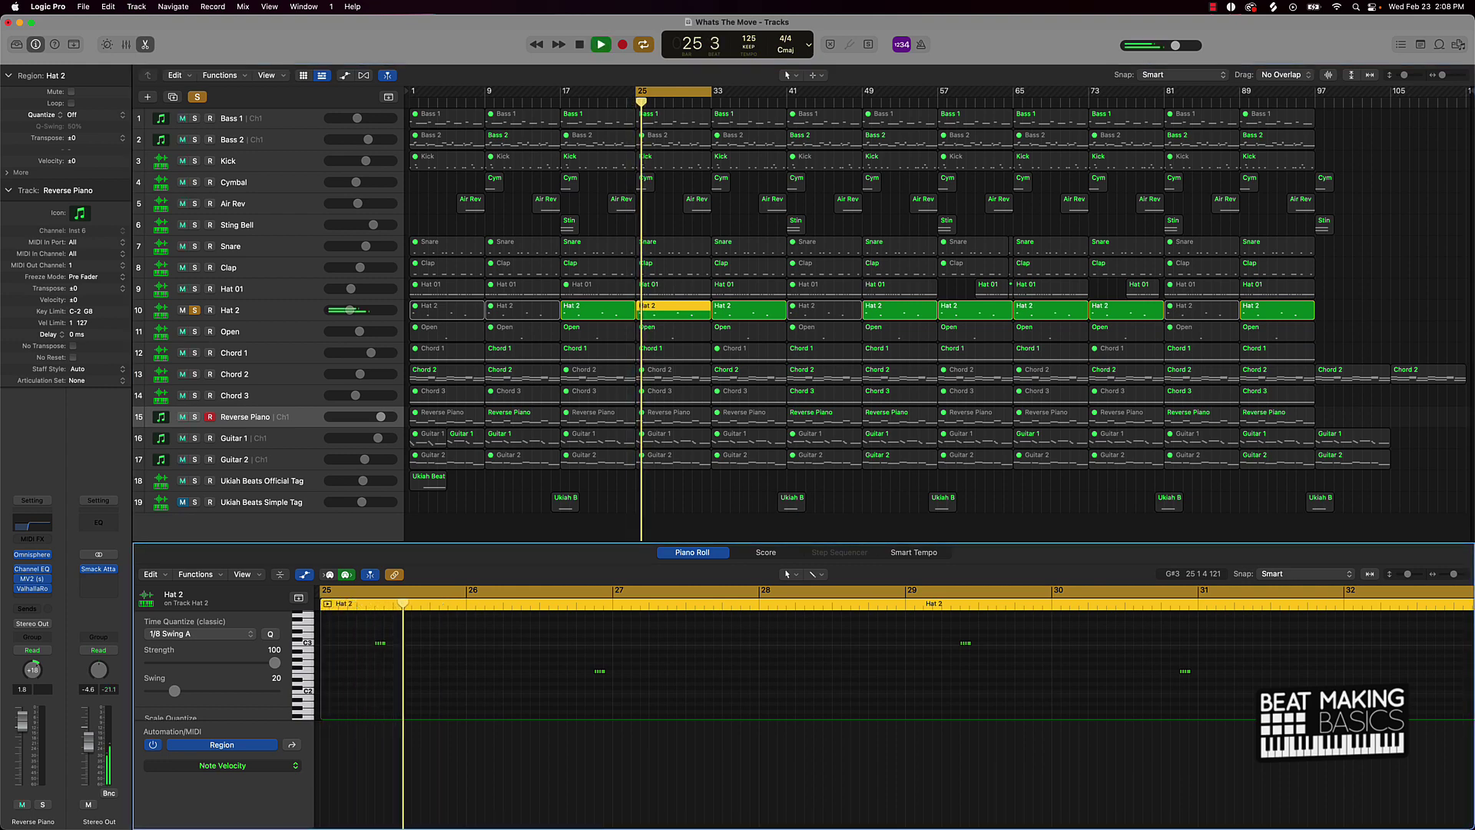
{"action": "key", "text": "space"}
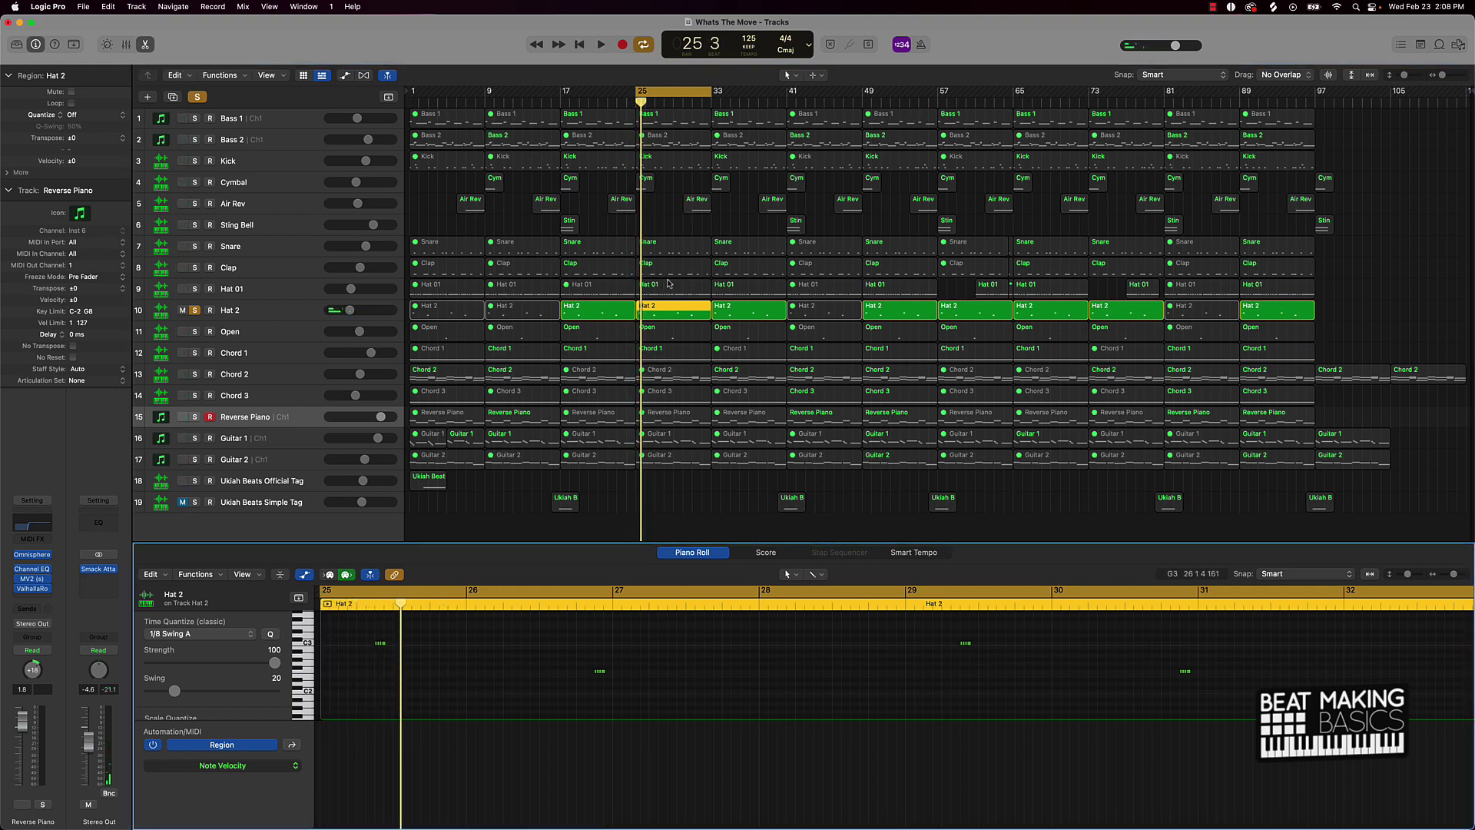
Show the bar 25 Kick region's notes in the Piano Roll and select the Kick track.
{"action": "left_click", "coordinate": [665, 154]}
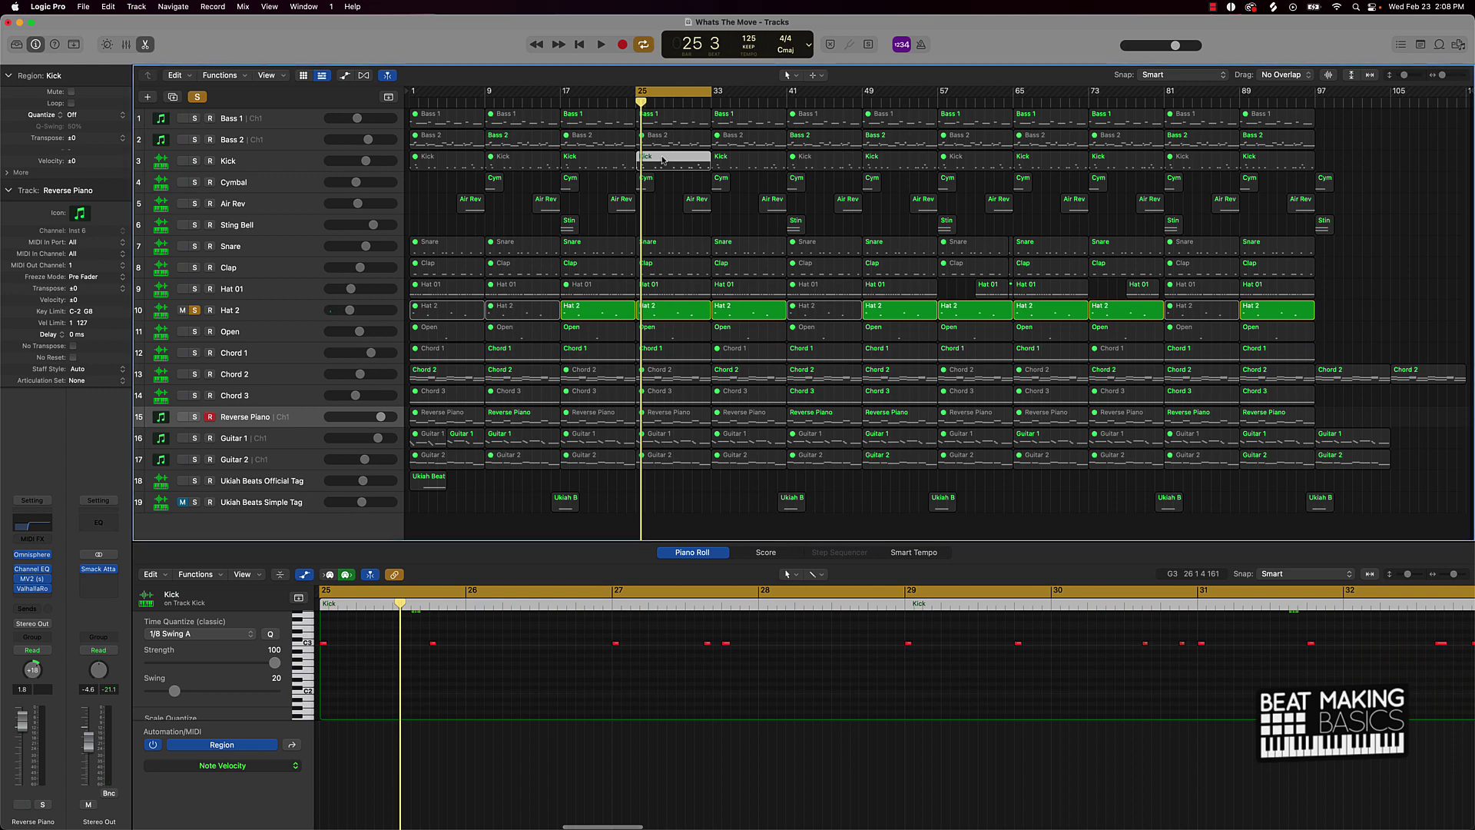
{"action": "left_click", "coordinate": [262, 163]}
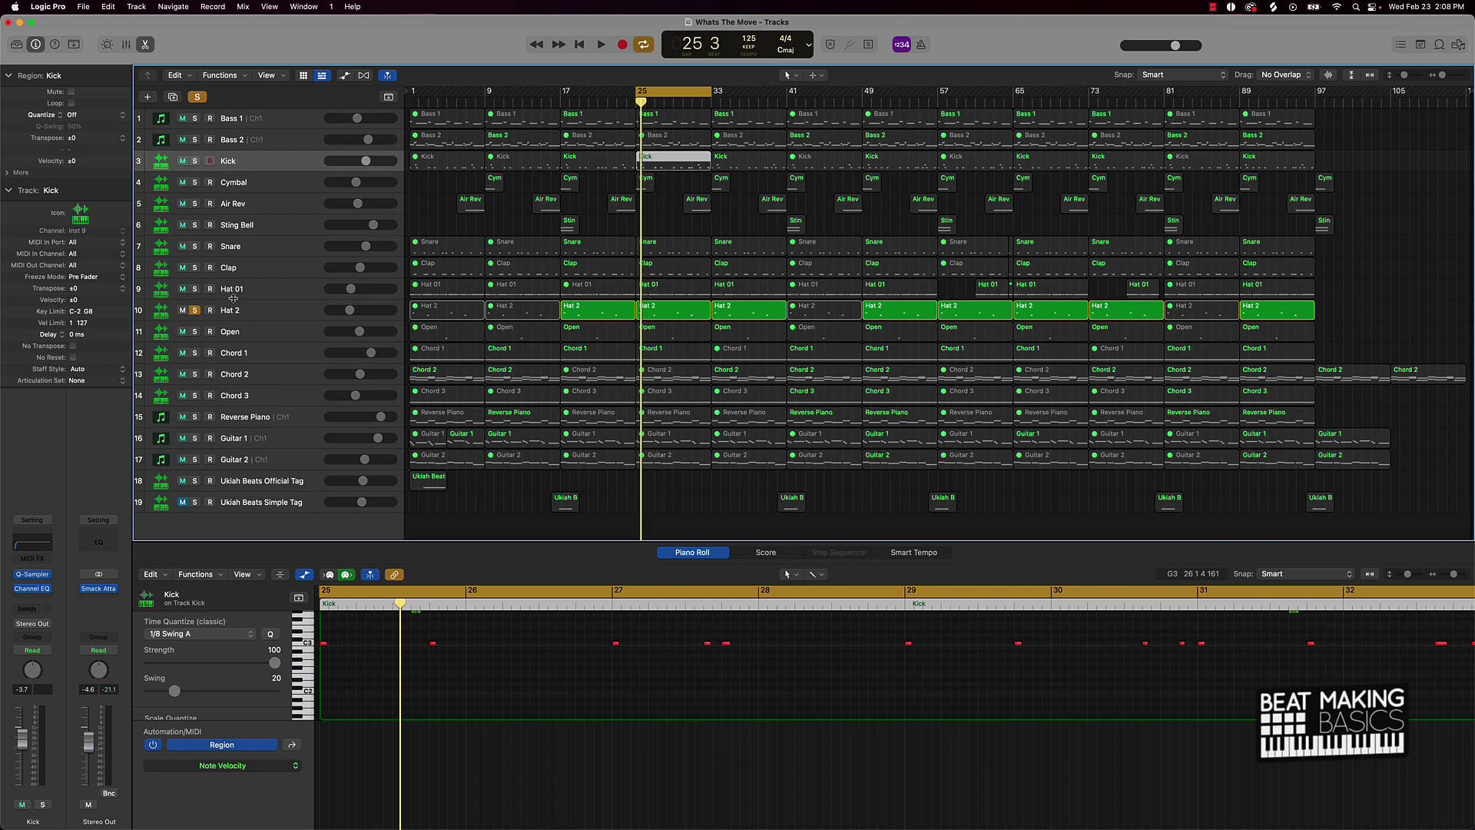
Solo the Hat 01 and Open tracks together with Hat 2.
{"action": "left_click", "coordinate": [195, 311]}
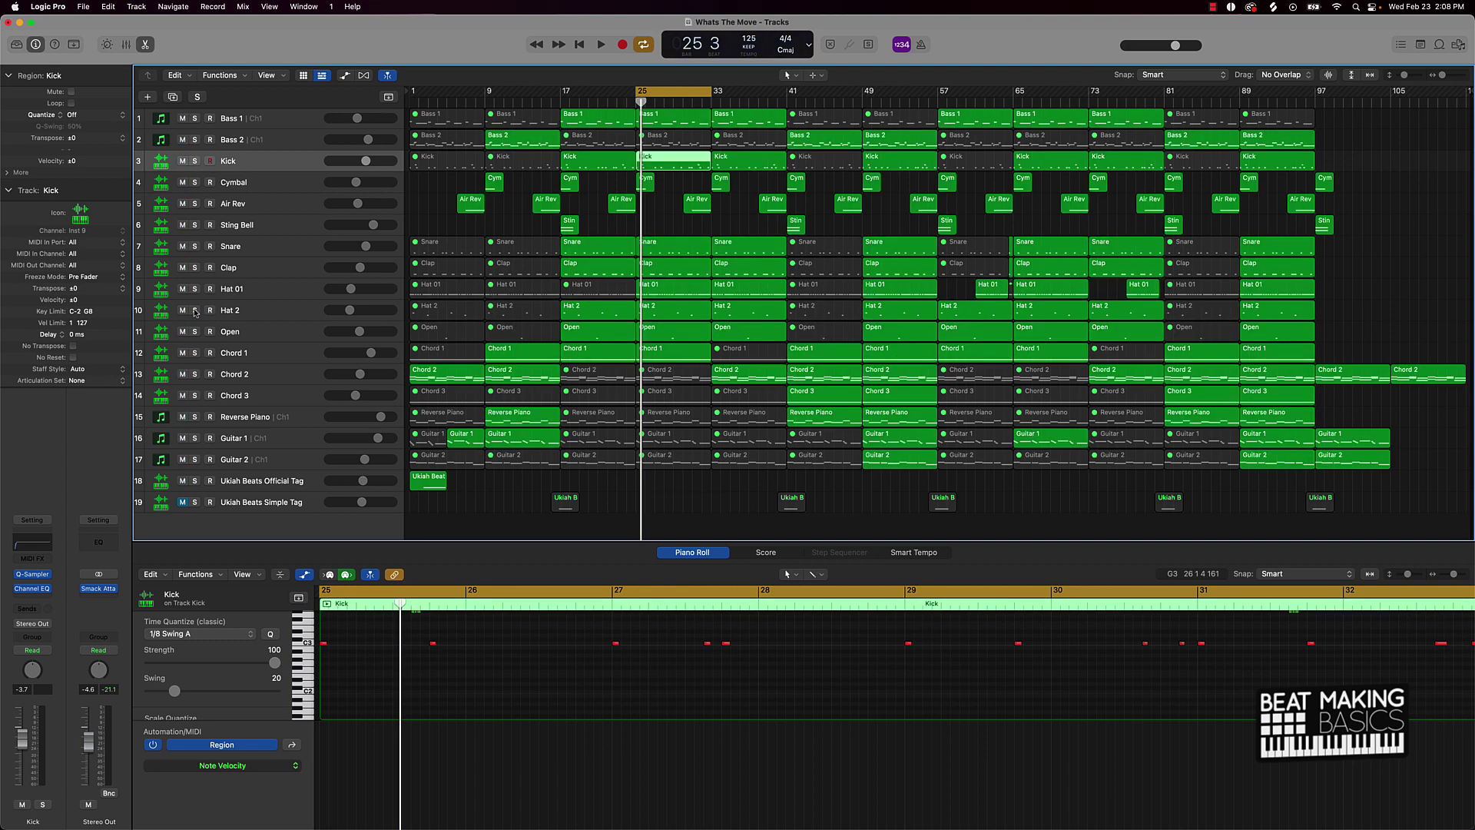
{"action": "left_click", "coordinate": [195, 311]}
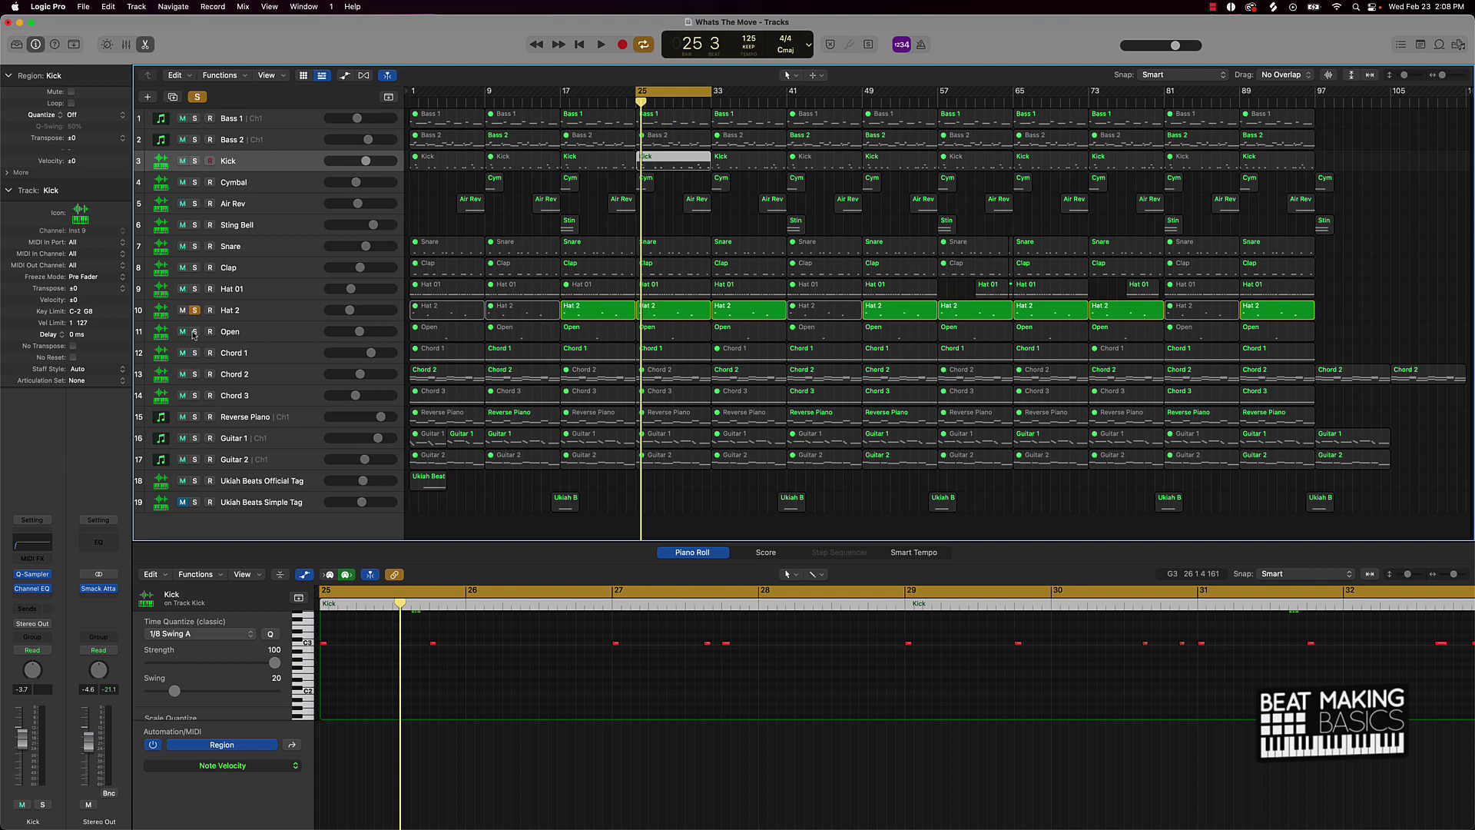
{"action": "left_click", "coordinate": [195, 331]}
{"action": "left_click", "coordinate": [195, 290]}
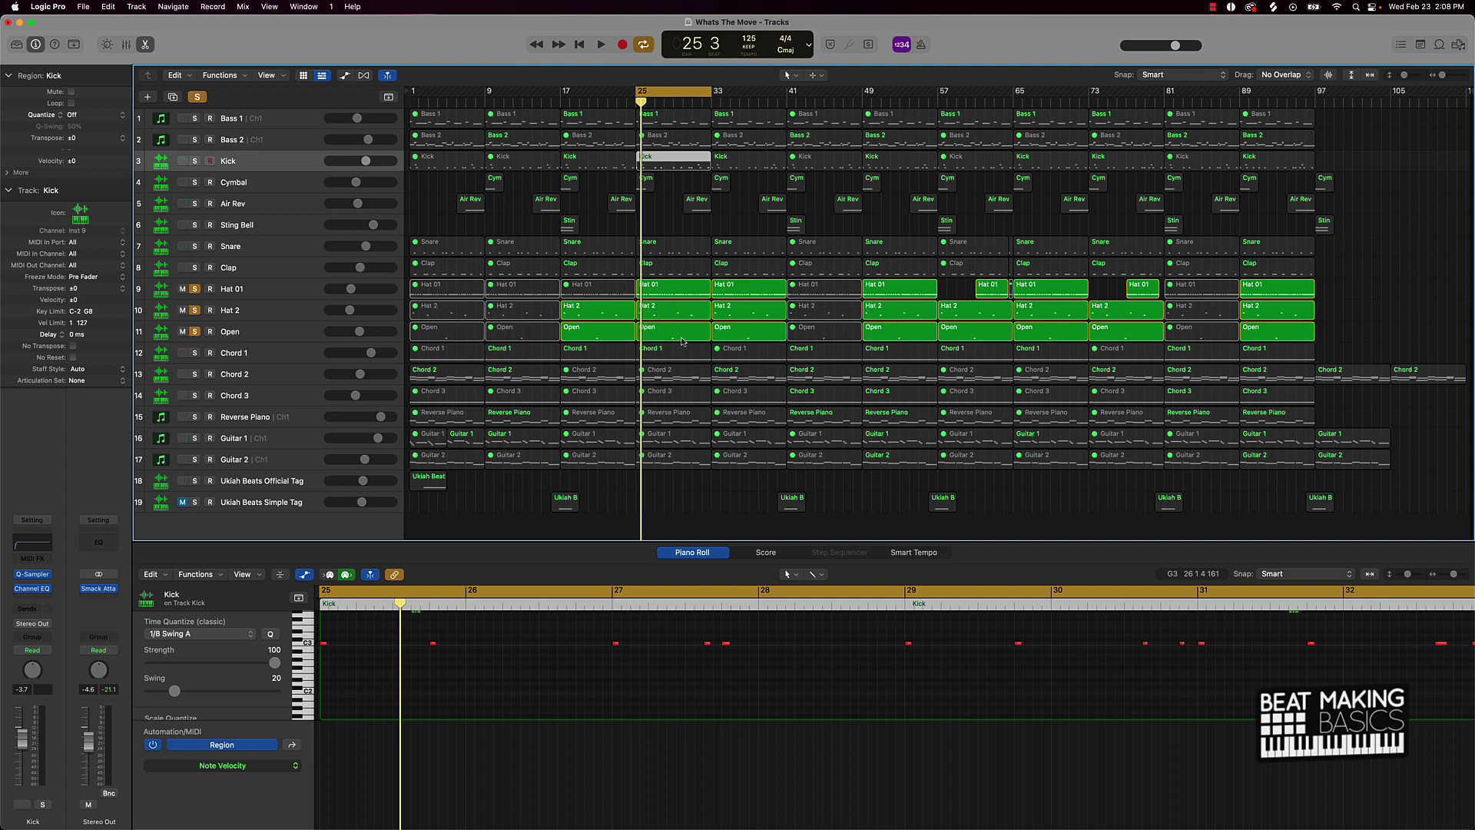
Play the three soloed hat tracks, examine the Hat 01 and Hat 2 notes from bar 25, and unsolo all three.
{"action": "scroll", "coordinate": [493, 627], "scroll_direction": "up", "scroll_amount": 3}
{"action": "key", "text": "space"}
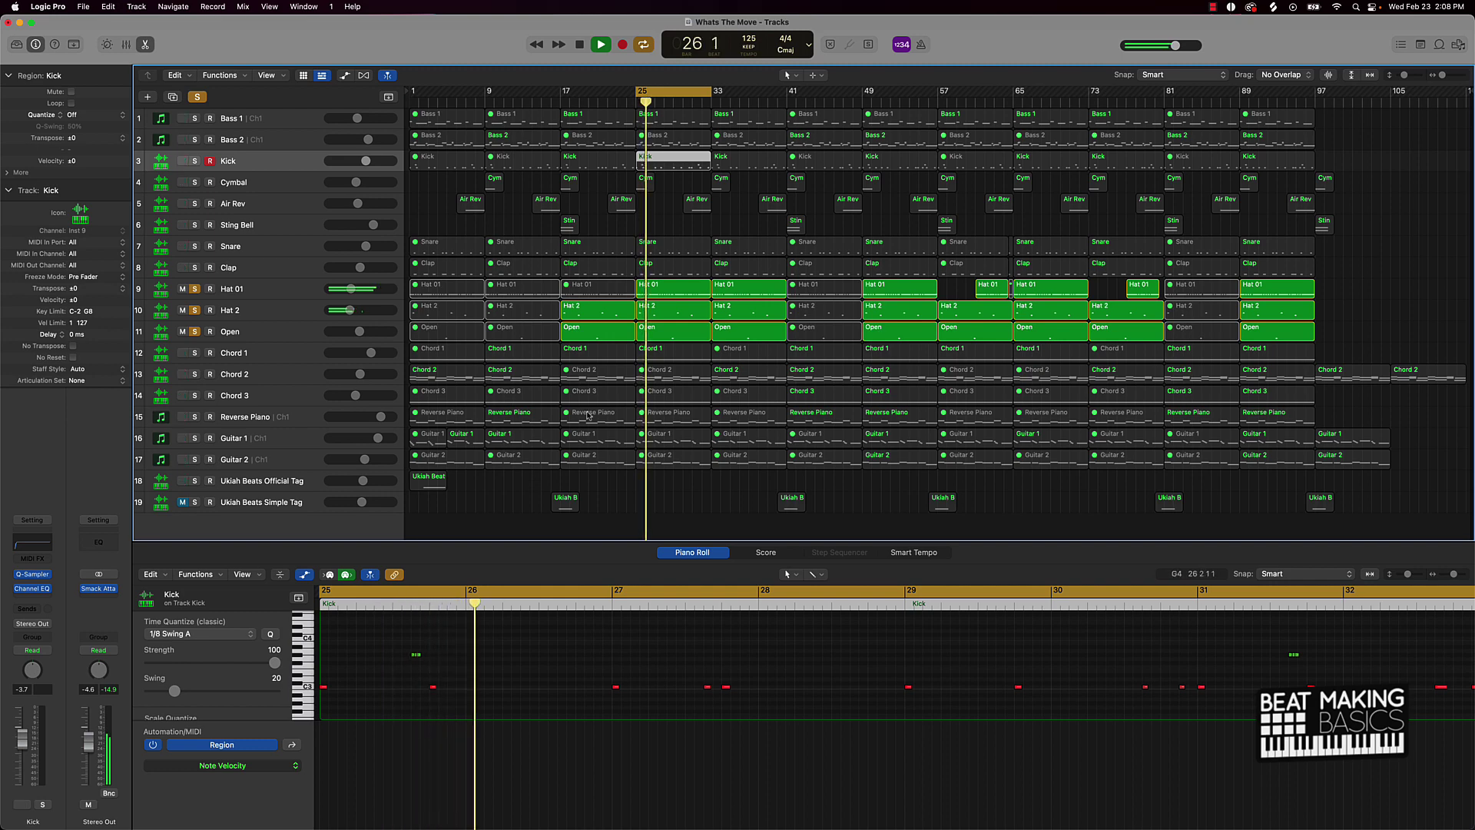
{"action": "left_click", "coordinate": [674, 296]}
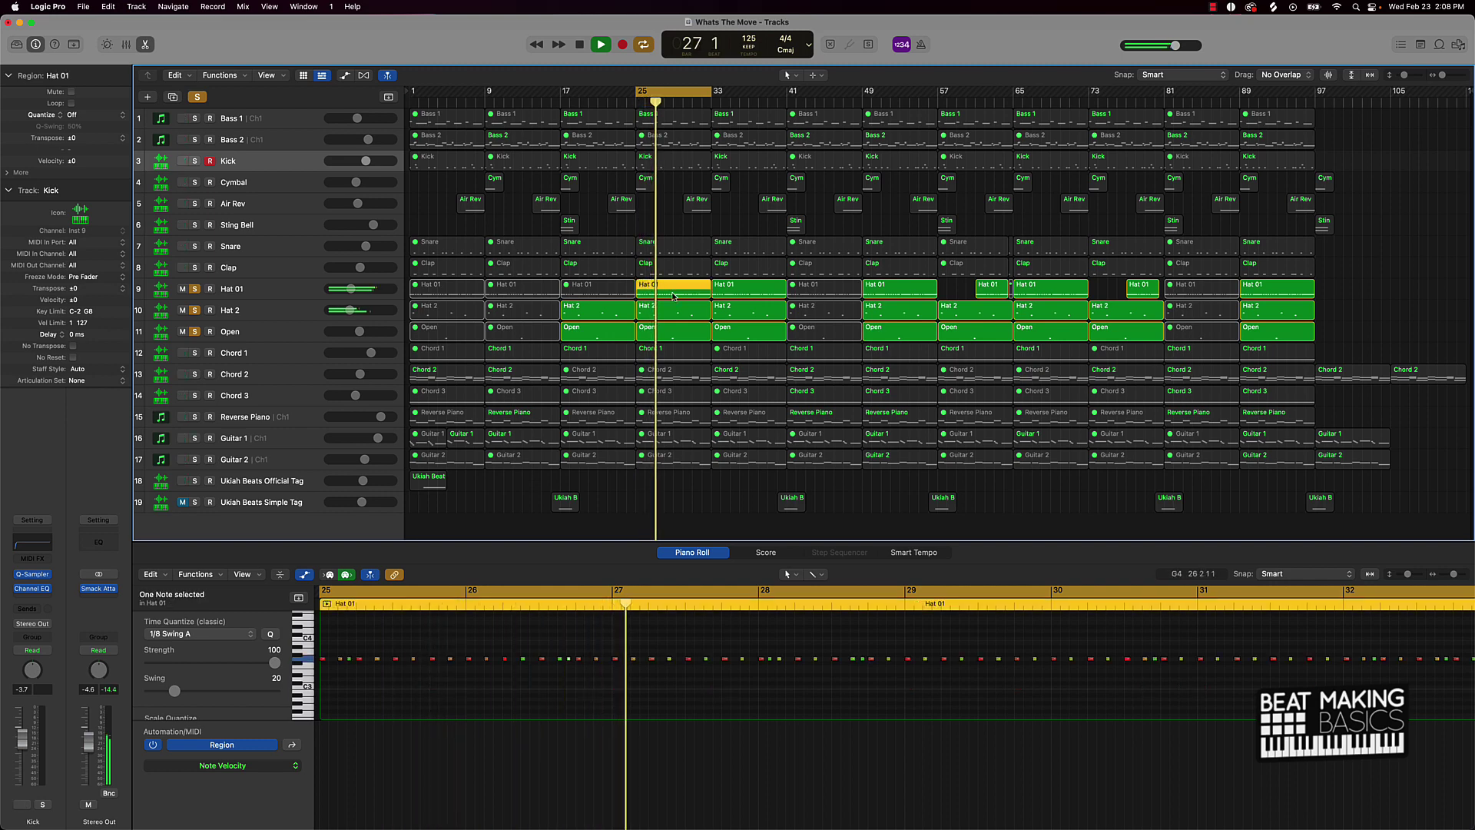
{"action": "left_click", "coordinate": [670, 313]}
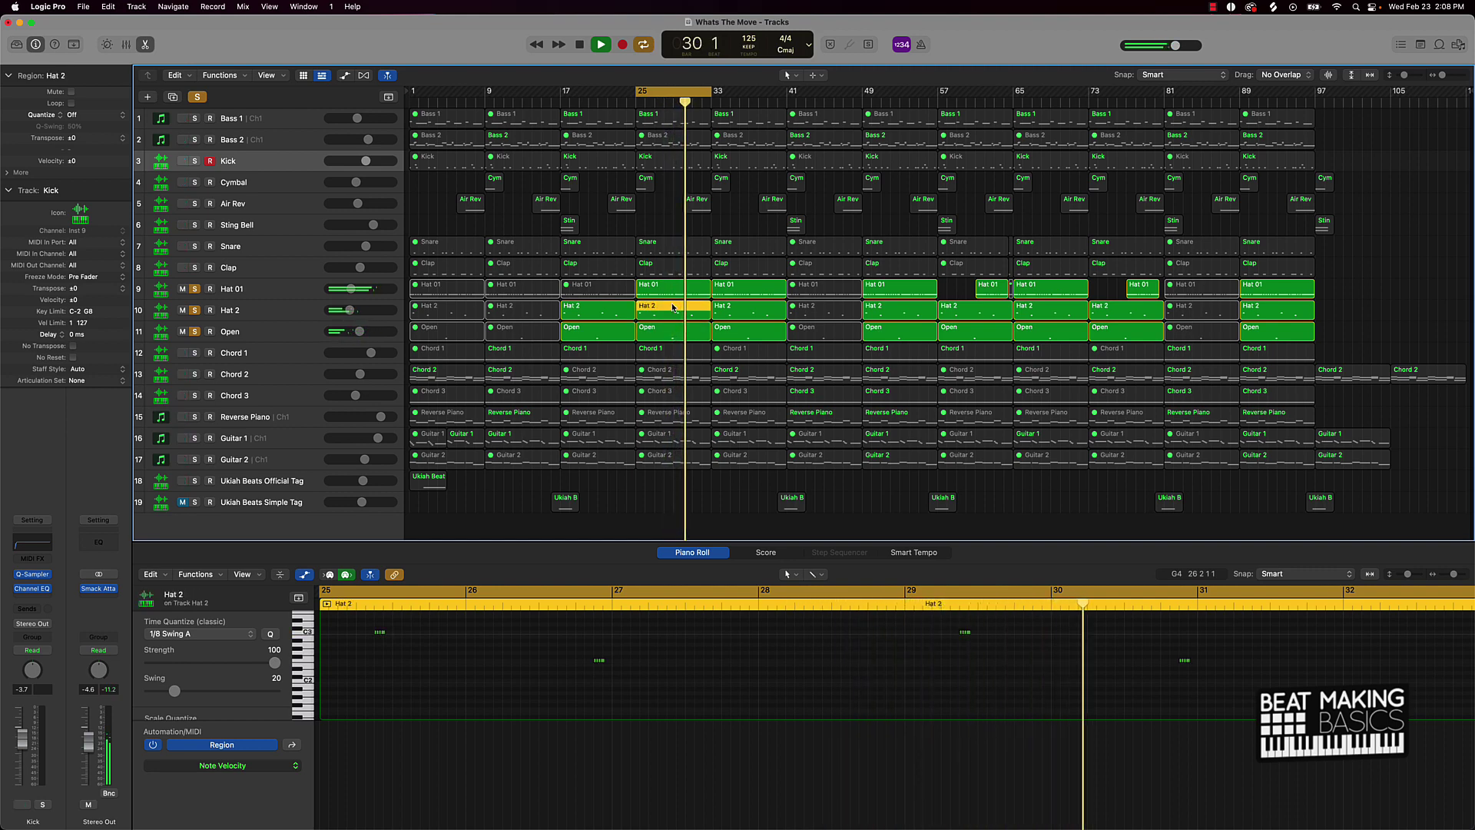
{"action": "key", "text": "space"}
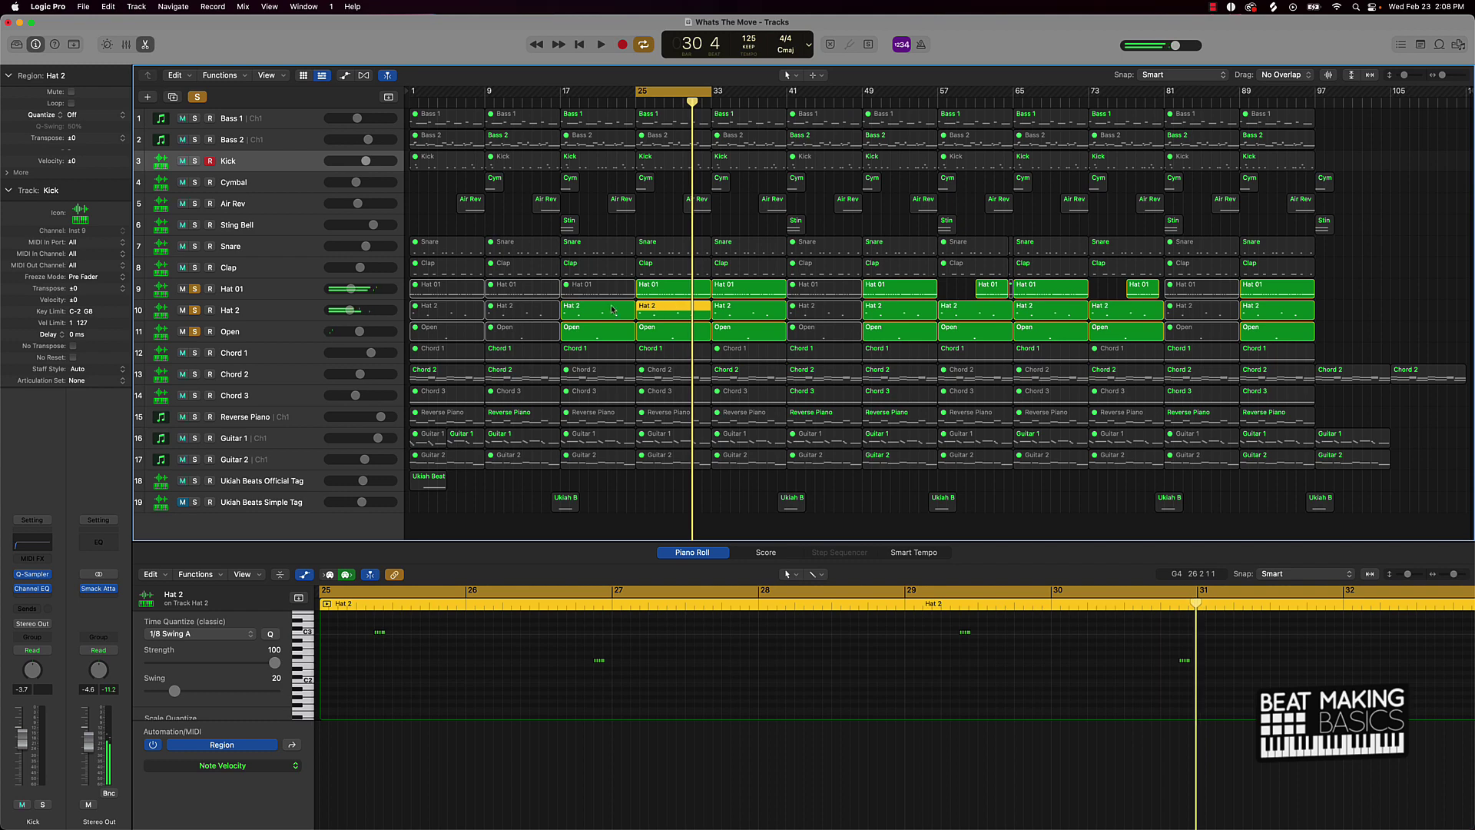
{"action": "left_click_drag", "start_coordinate": [194, 290], "coordinate": [197, 332]}
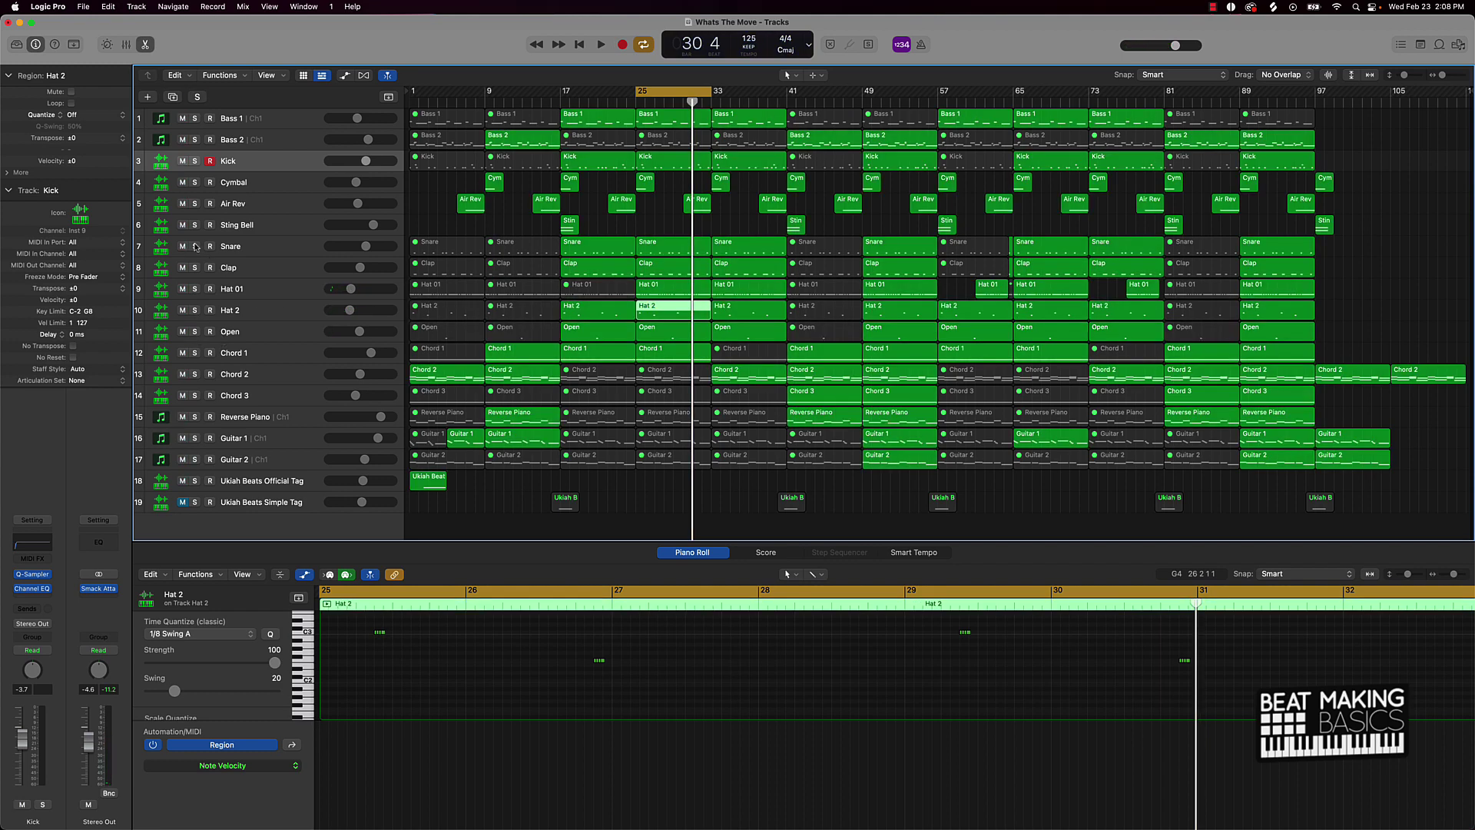
Solo the Snare and Clap tracks, play them from bar 25 while viewing their notes, and unsolo both.
{"action": "left_click_drag", "start_coordinate": [195, 245], "coordinate": [199, 265]}
{"action": "key", "text": "space"}
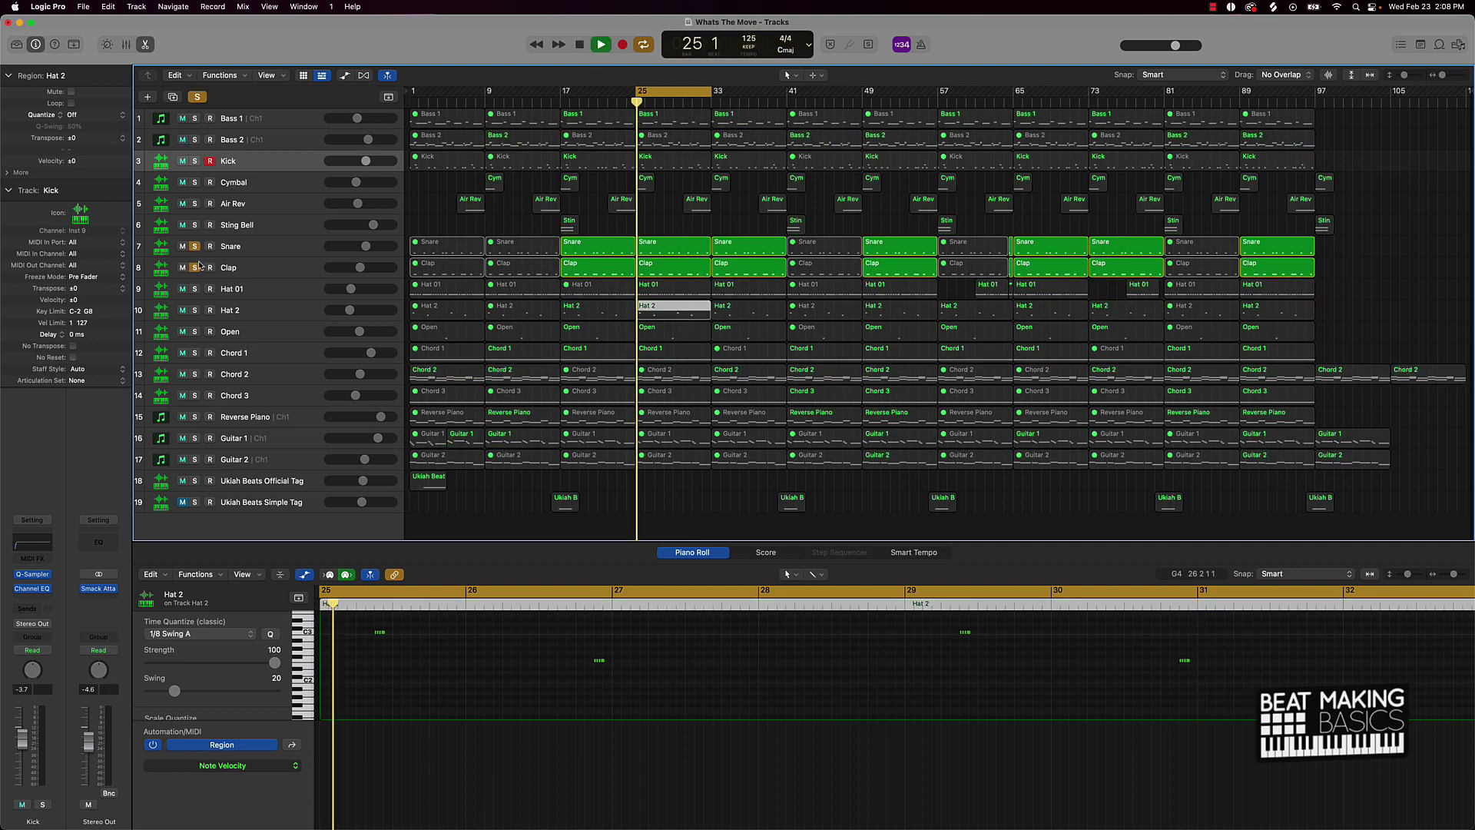
{"action": "left_click", "coordinate": [653, 268]}
{"action": "left_click", "coordinate": [659, 251]}
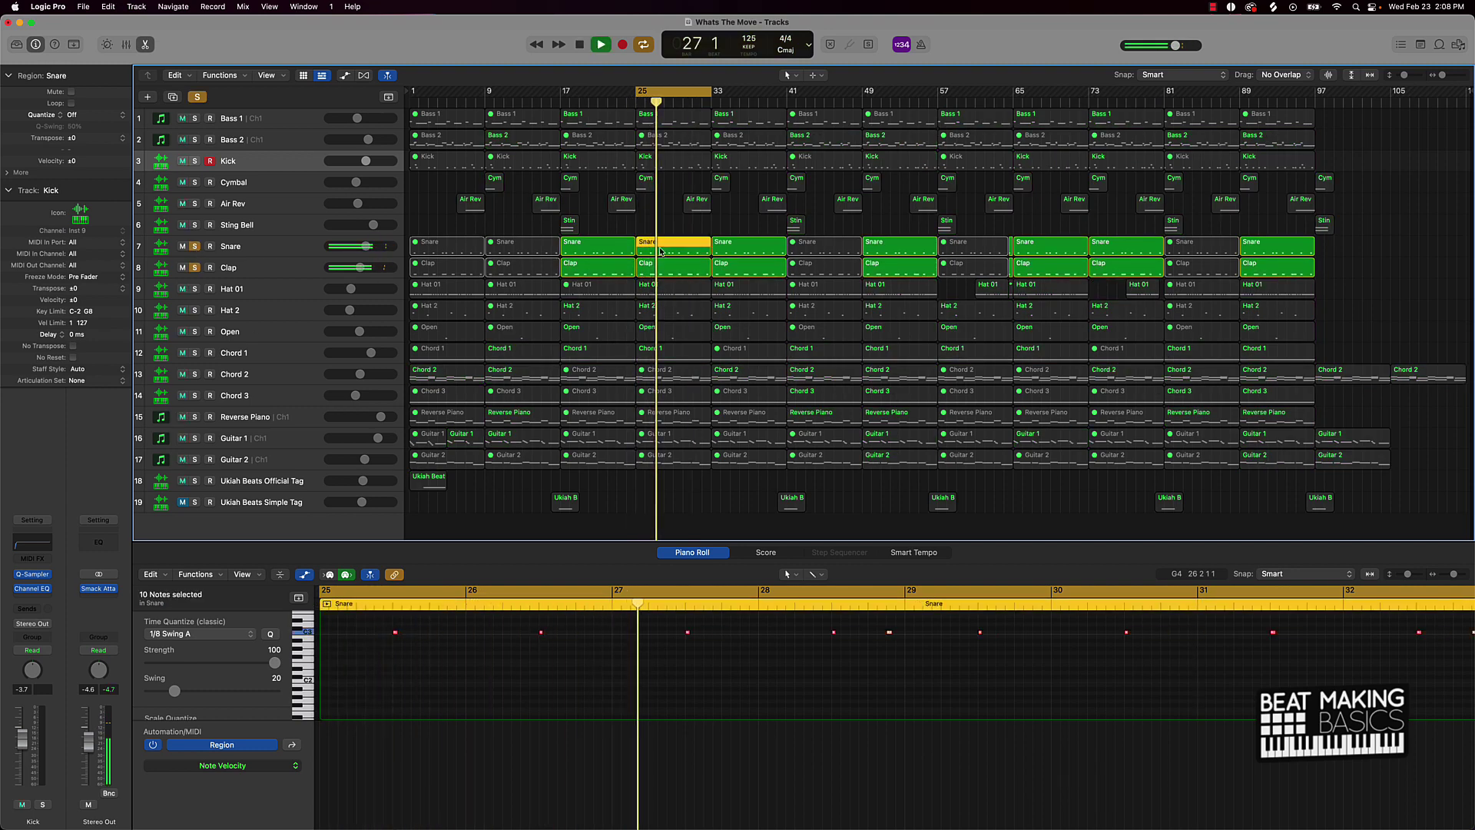
{"action": "key", "text": "space"}
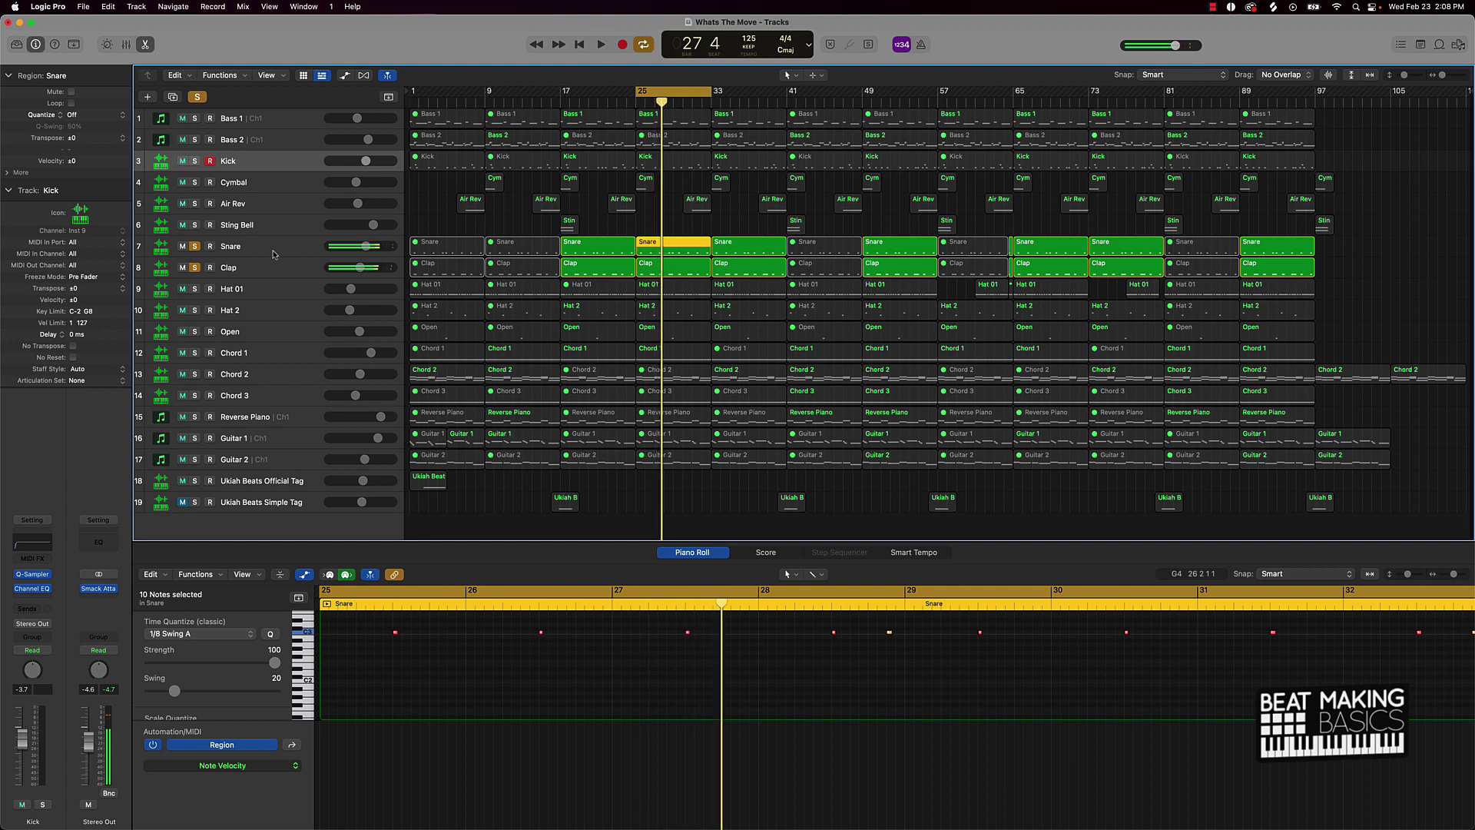
{"action": "left_click", "coordinate": [195, 247]}
{"action": "left_click", "coordinate": [195, 268]}
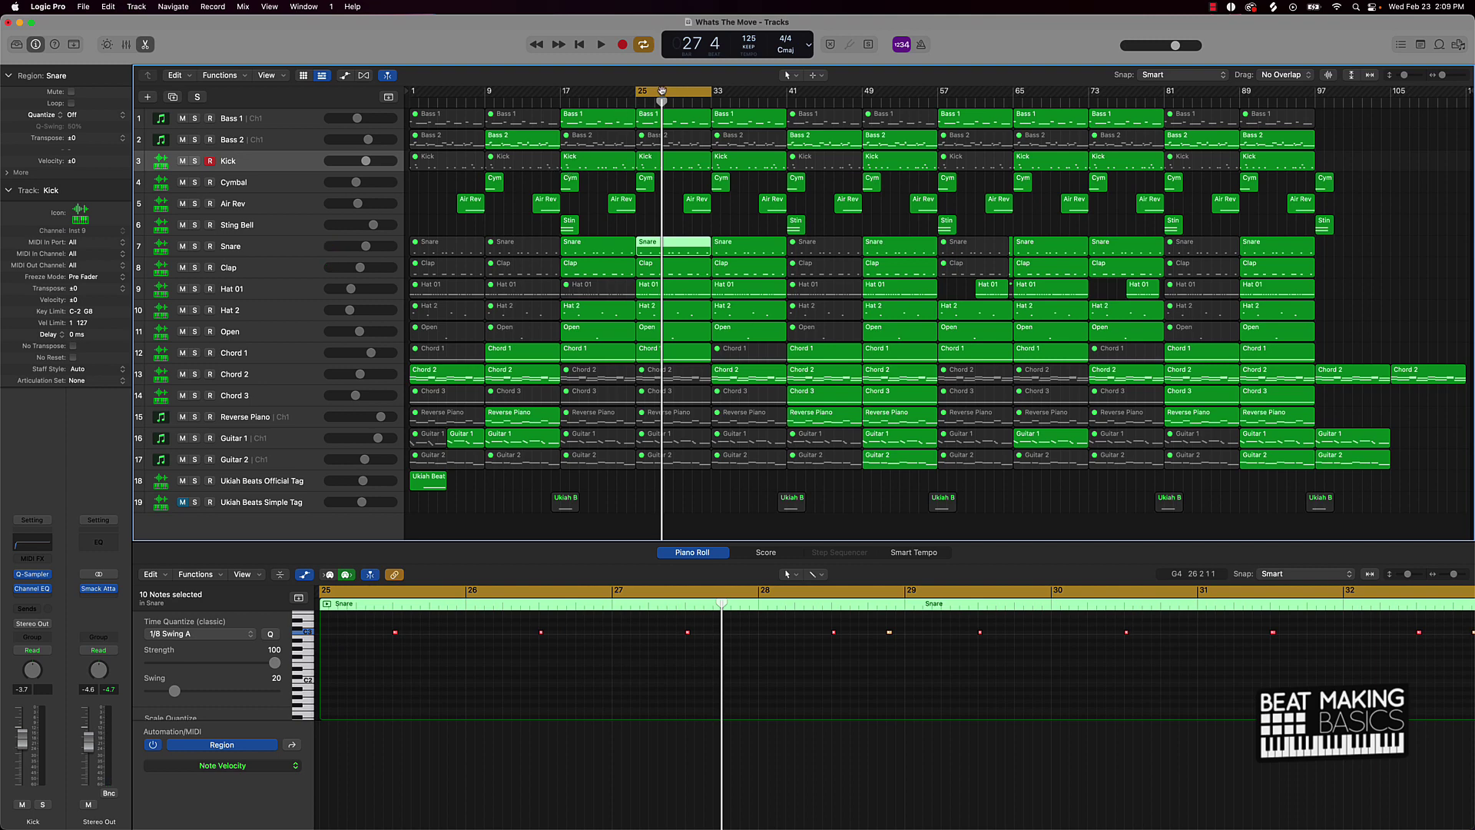
Move the eight-bar cycle range to start at bar 15, solo Cymbal, Air Rev and Sting Bell, and play briefly.
{"action": "left_click_drag", "start_coordinate": [662, 90], "coordinate": [587, 90]}
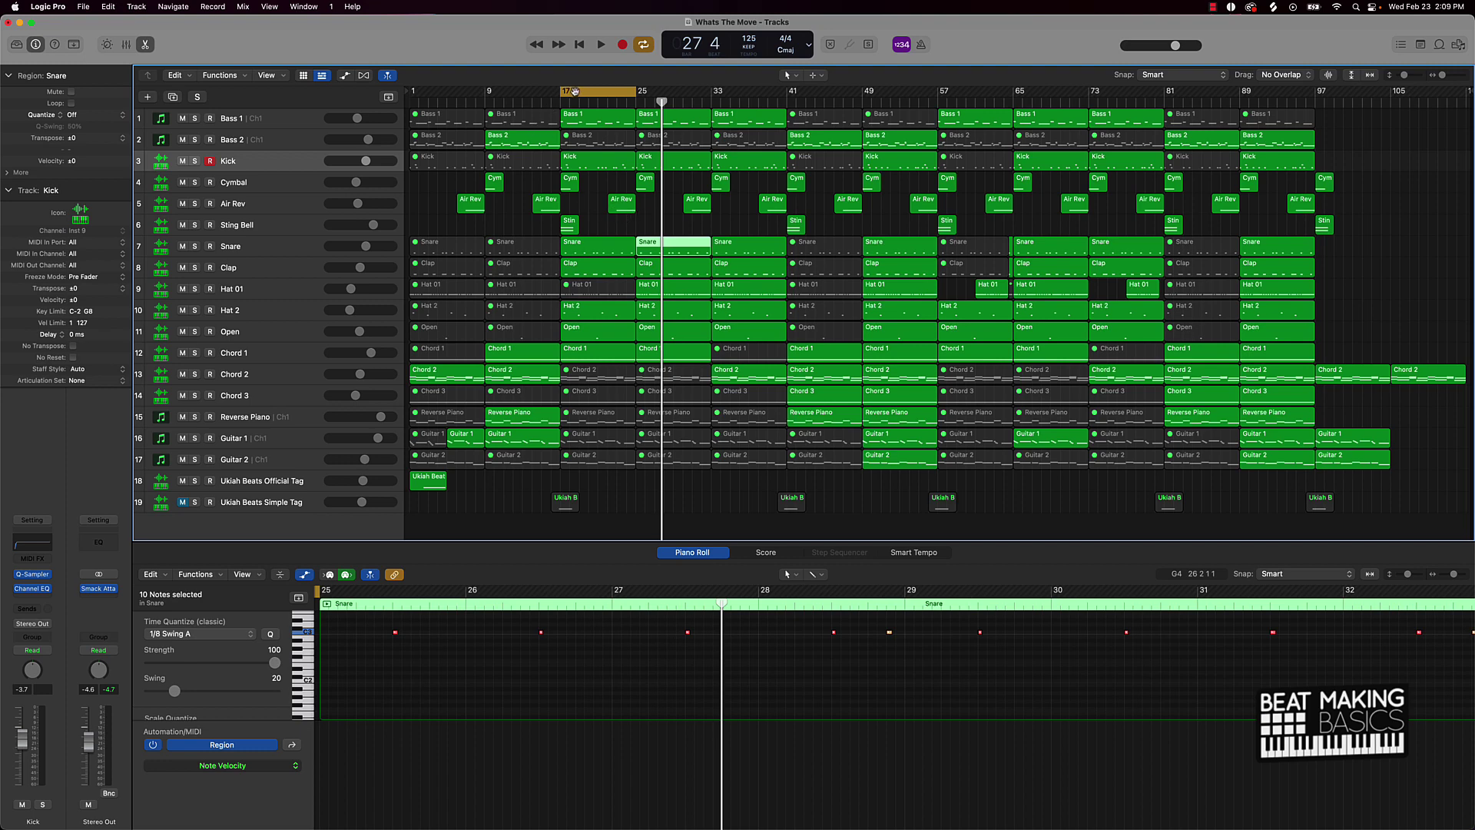
{"action": "left_click_drag", "start_coordinate": [574, 91], "coordinate": [555, 90]}
{"action": "left_click_drag", "start_coordinate": [195, 183], "coordinate": [196, 225]}
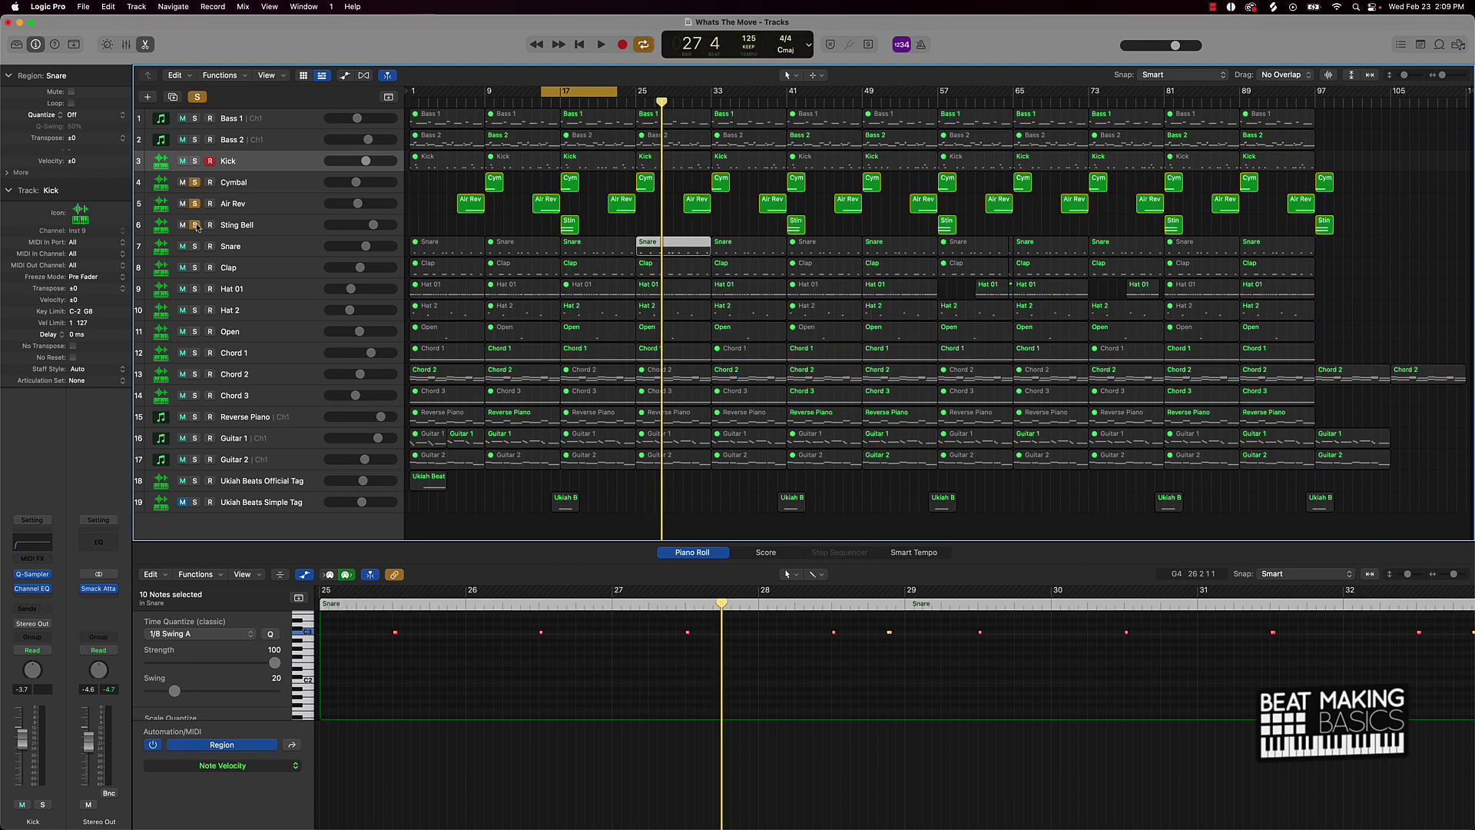
{"action": "key", "text": "space"}
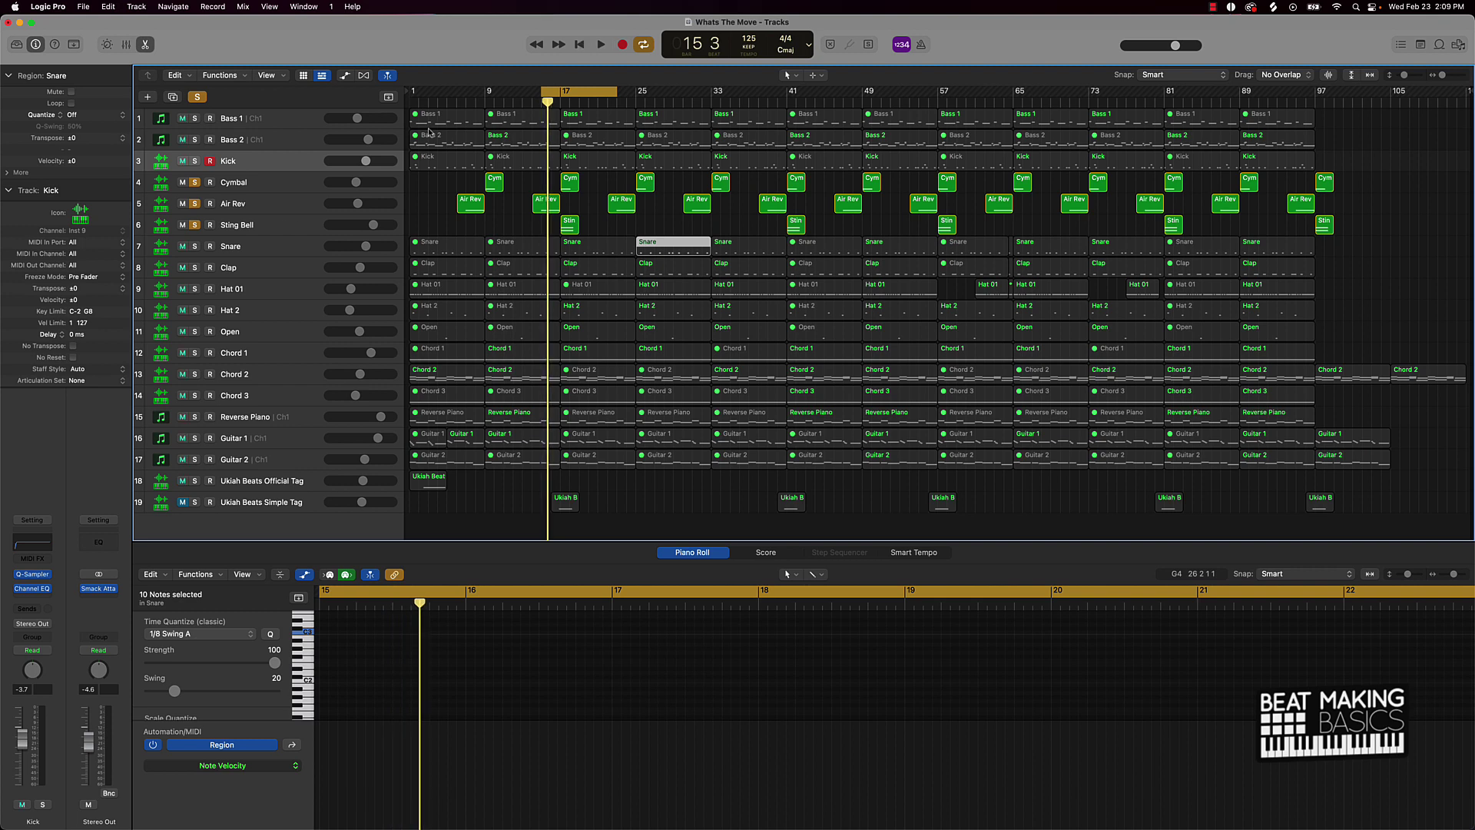
Shift the cycle range to start at bar 14 and play the soloed effects through the transition at bar 17.
{"action": "left_click_drag", "start_coordinate": [566, 96], "coordinate": [557, 100]}
{"action": "key", "text": "space"}
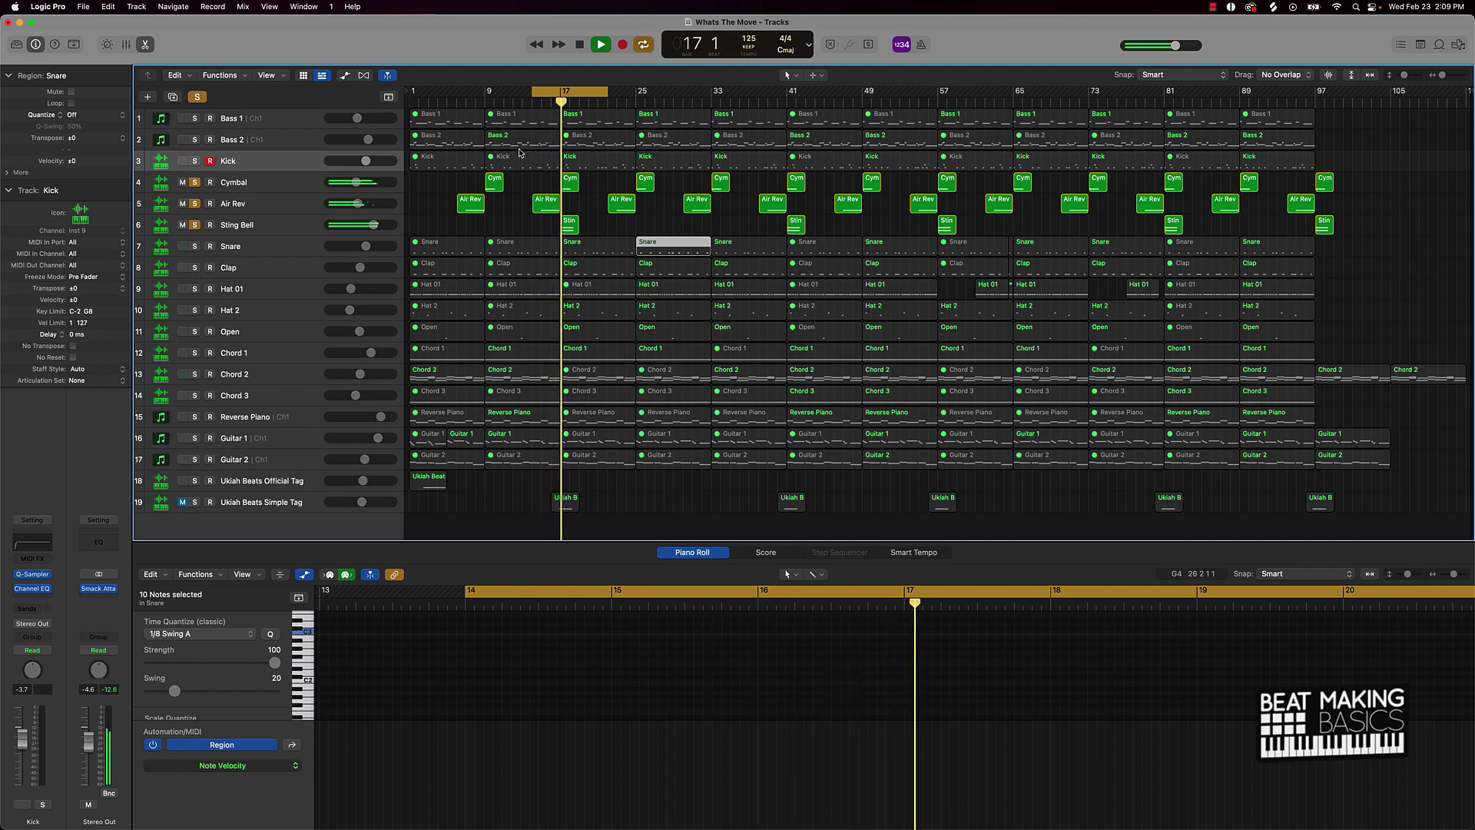
{"action": "key", "text": "space"}
Deselect all regions, unsolo Cymbal, Air Rev and Sting Bell, and turn off the cycle range.
{"action": "left_click", "coordinate": [522, 223]}
{"action": "left_click_drag", "start_coordinate": [197, 187], "coordinate": [195, 225]}
{"action": "left_click", "coordinate": [579, 94]}
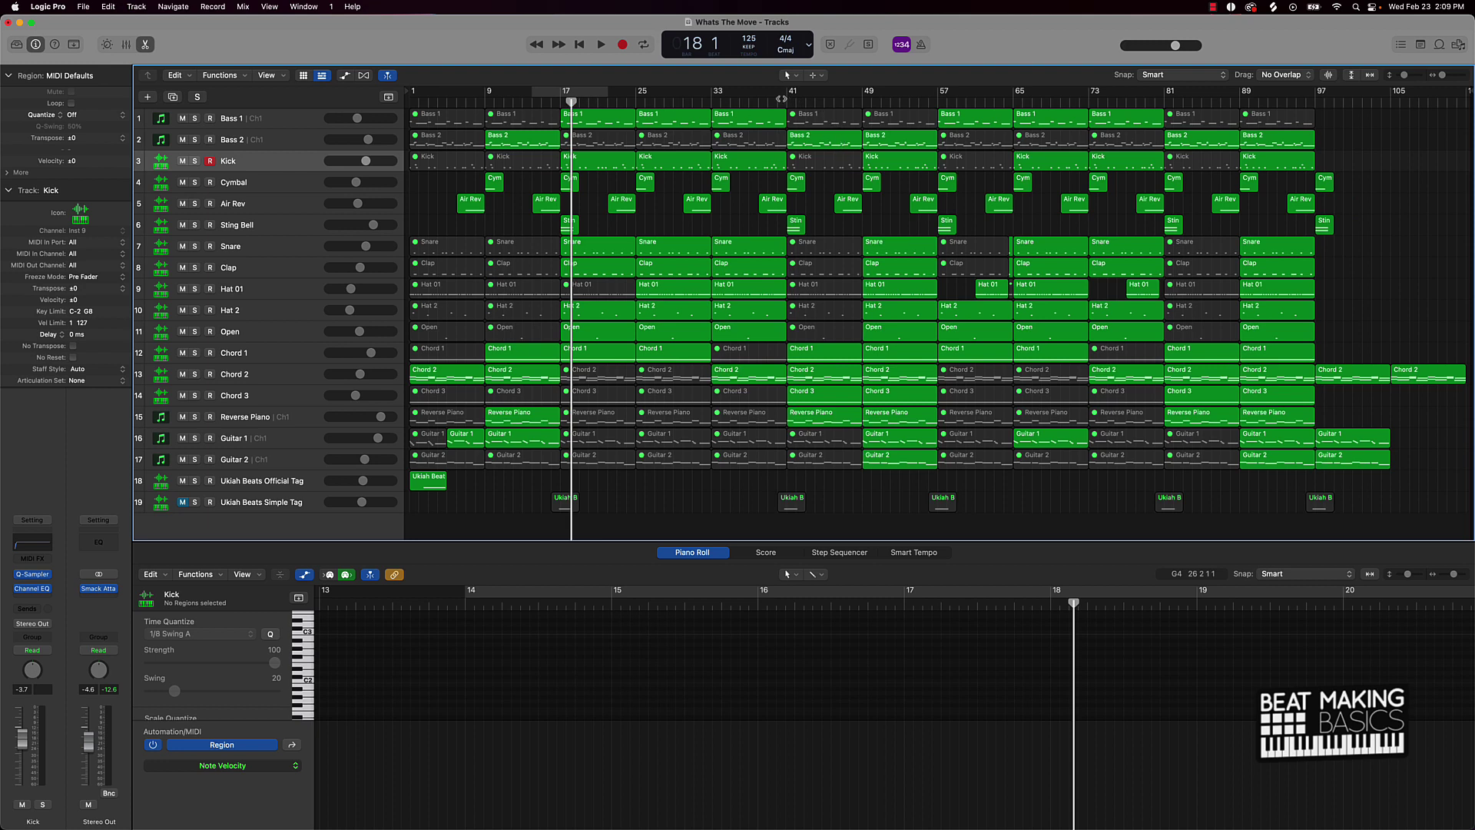
Set the cycle range to bars 41 through 57 and solo the Guitar 2 track.
{"action": "left_click_drag", "start_coordinate": [790, 92], "coordinate": [932, 100]}
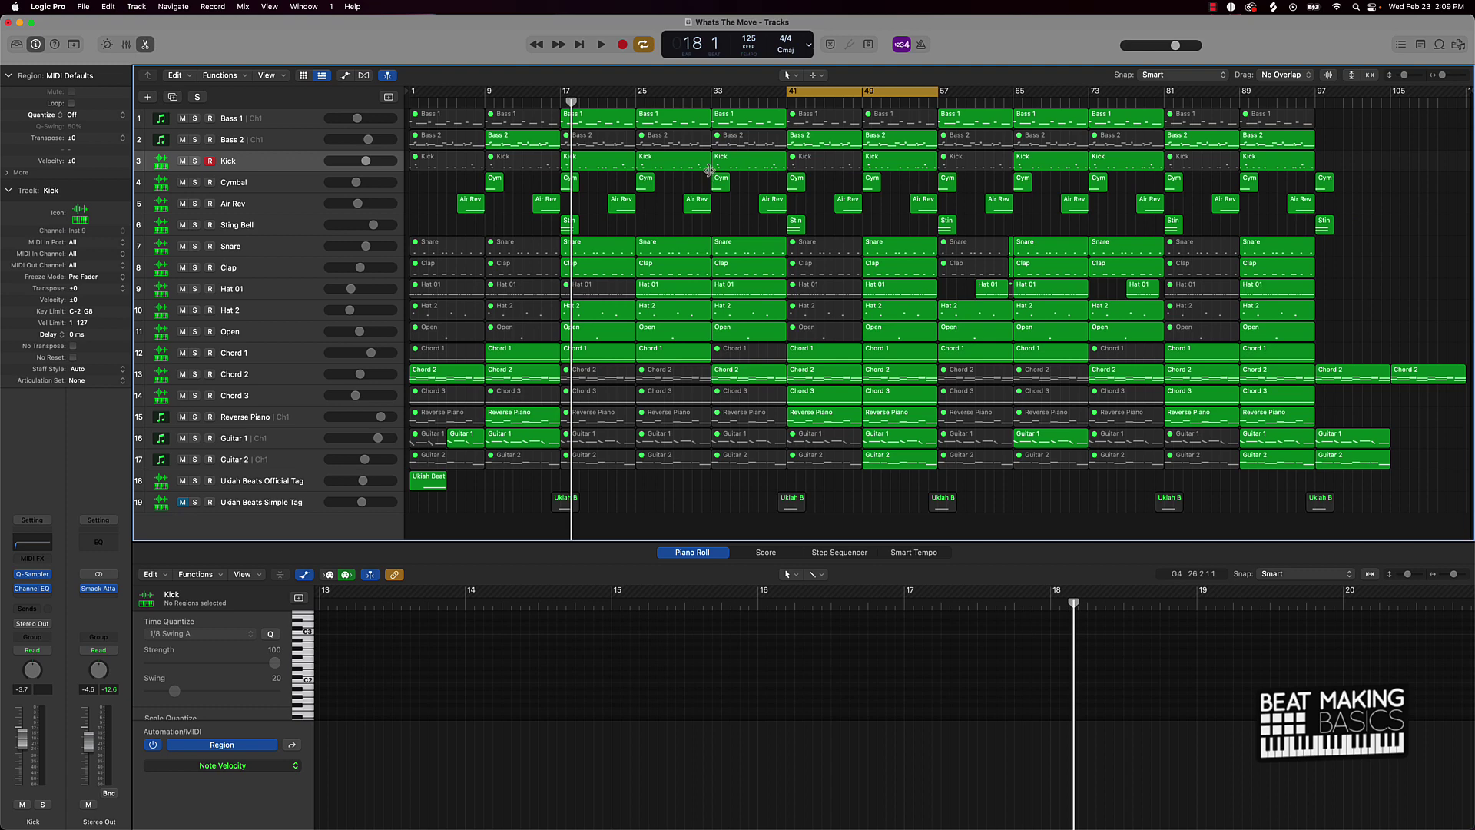
{"action": "mouse_move", "coordinate": [850, 92]}
{"action": "left_mouse_down"}
{"action": "mouse_move", "coordinate": [651, 93]}
{"action": "mouse_move", "coordinate": [870, 92]}
{"action": "mouse_move", "coordinate": [849, 93]}
{"action": "left_mouse_up"}
{"action": "left_click", "coordinate": [194, 459]}
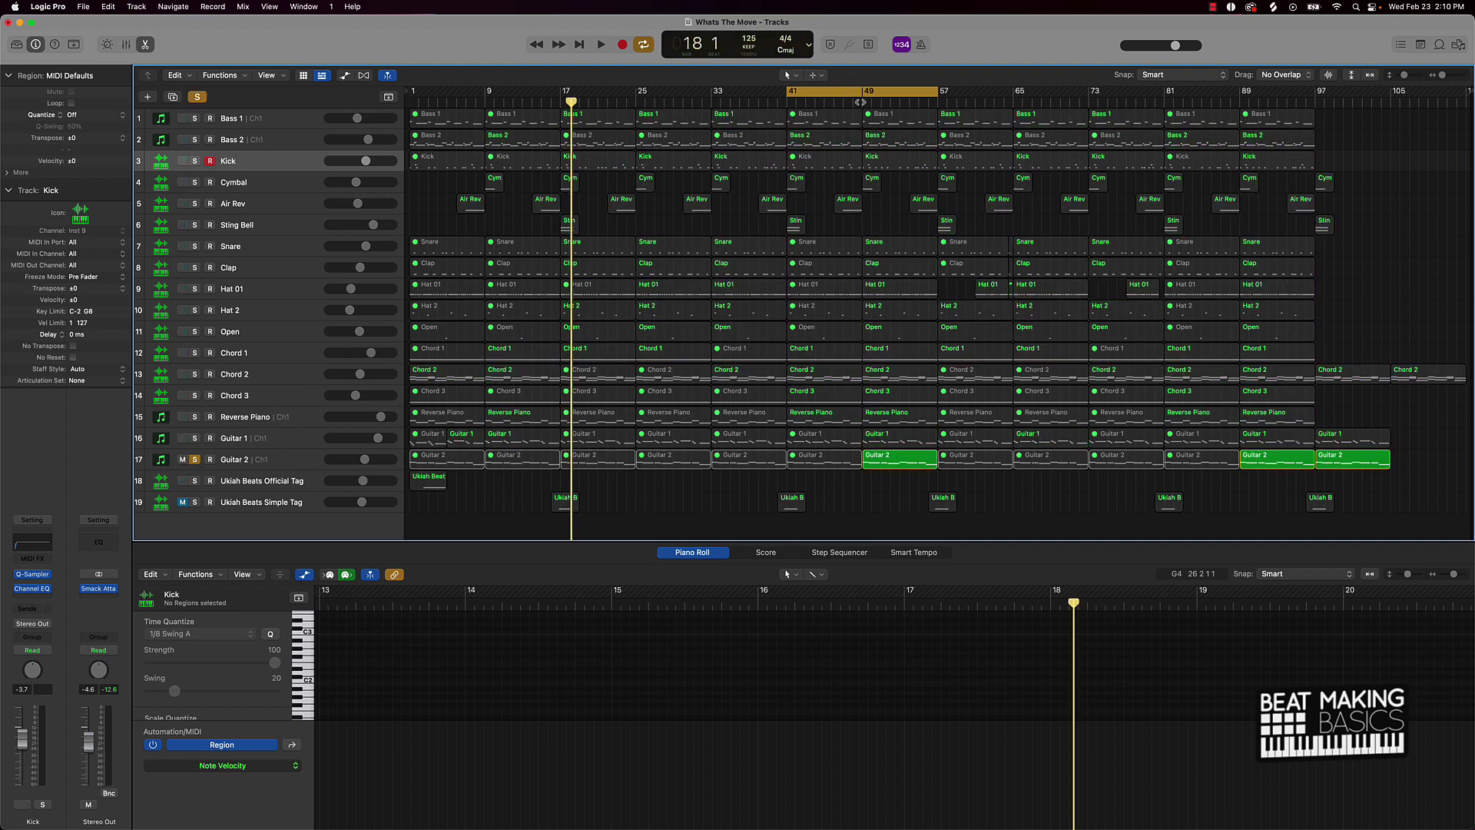
Turn off the cycle range, play Guitar 2 from bar 49 while viewing its region's notes, and unsolo it with all regions deselected.
{"action": "left_click", "coordinate": [861, 102]}
{"action": "left_click", "coordinate": [864, 94]}
{"action": "key", "text": "space"}
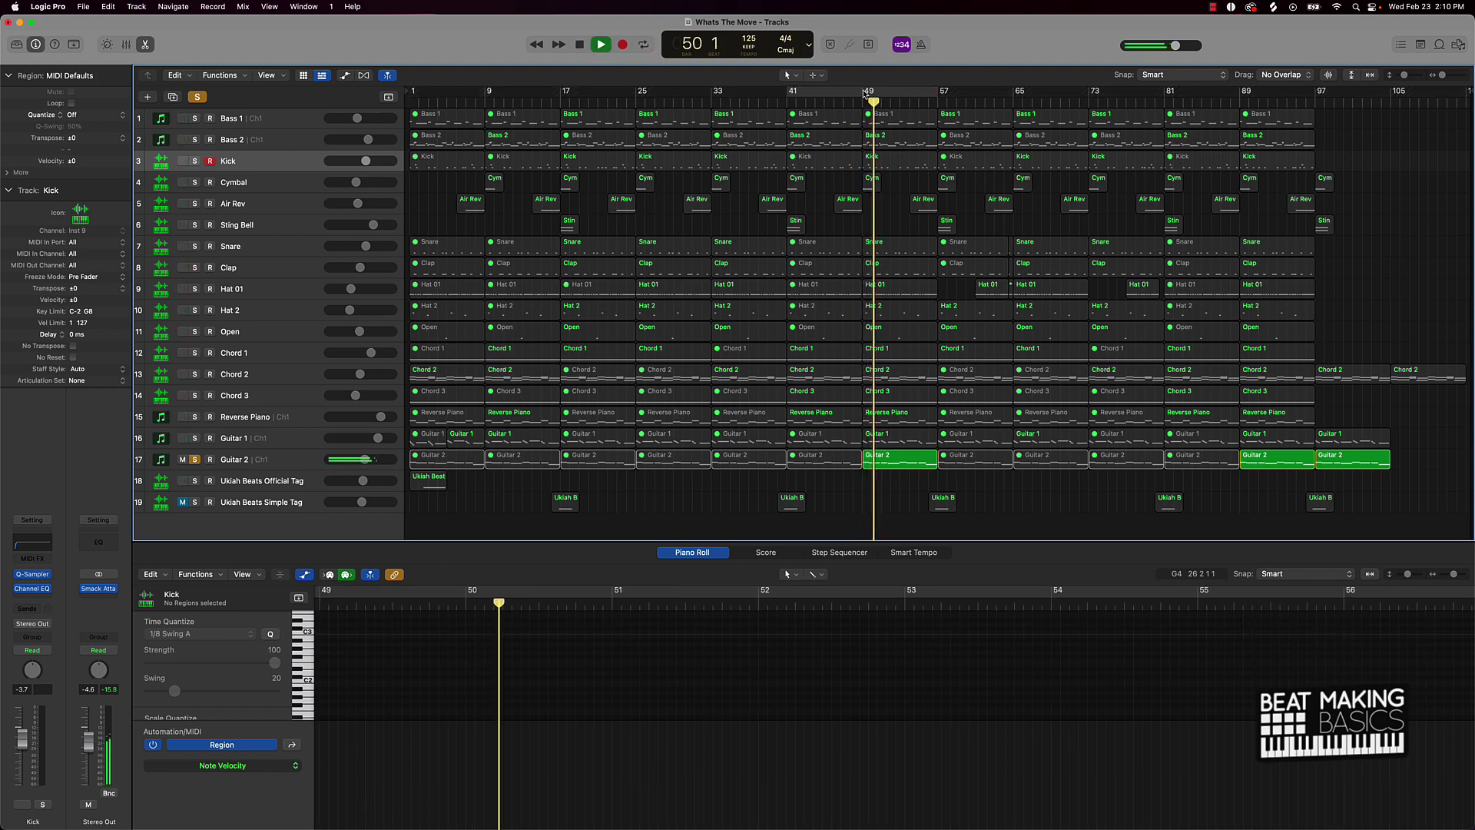
{"action": "left_click", "coordinate": [889, 454]}
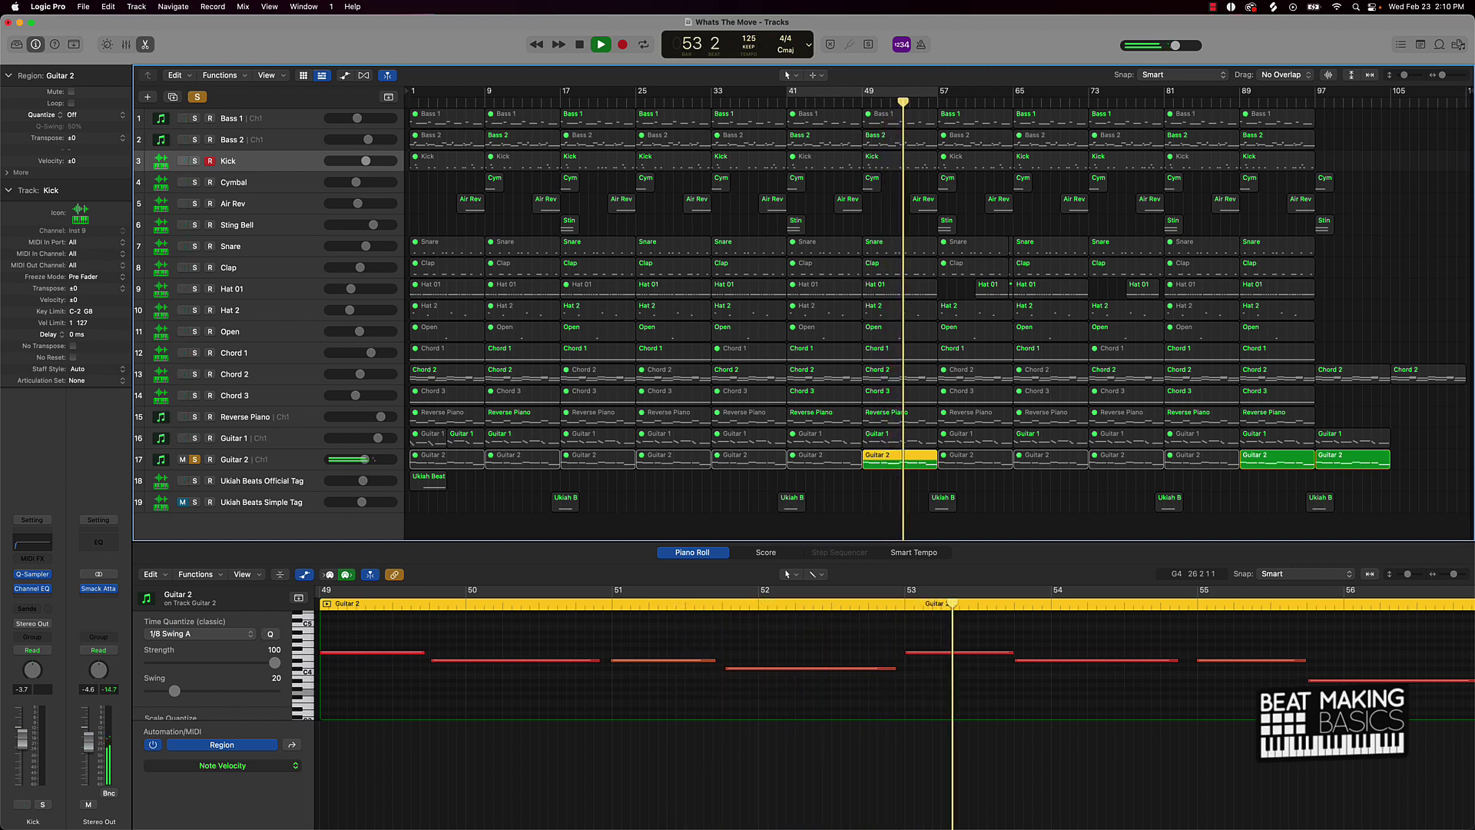
{"action": "key", "text": "space"}
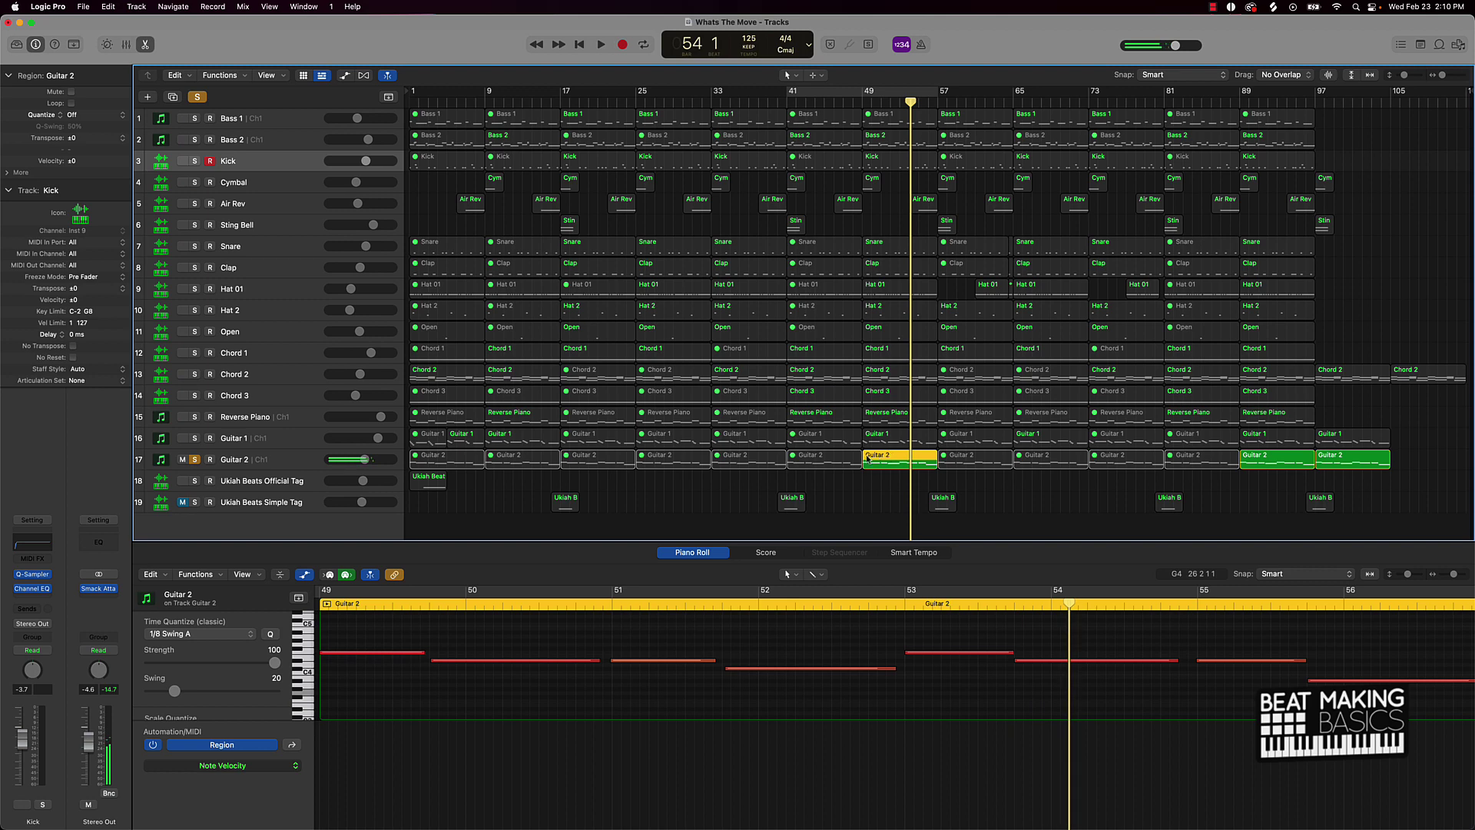
{"action": "left_click", "coordinate": [195, 461]}
{"action": "left_click", "coordinate": [870, 488]}
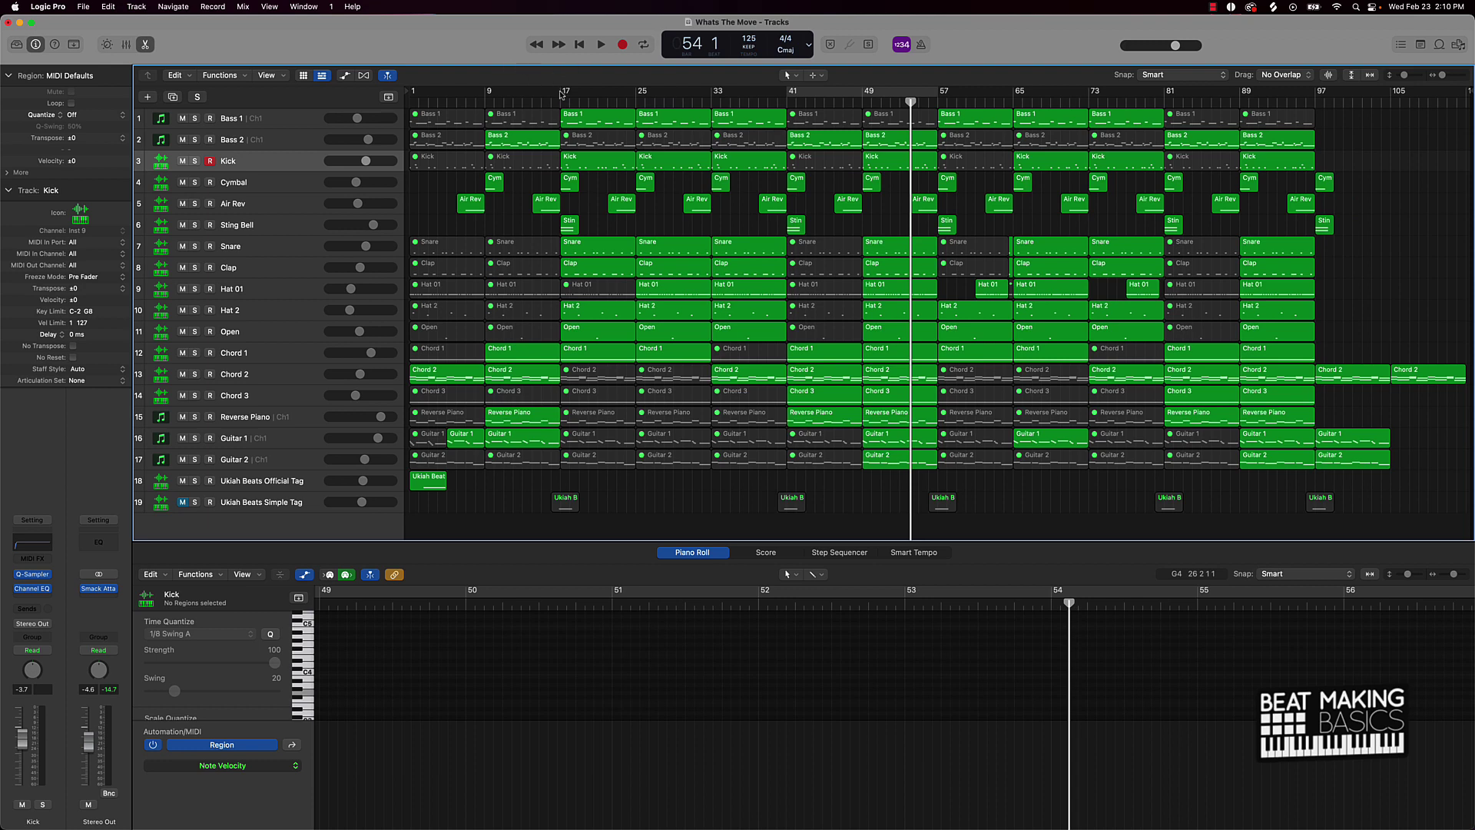
Mark bars 17 to 41 as the cycle range and look over the arrangement of tracks in that section.
{"action": "left_click_drag", "start_coordinate": [564, 94], "coordinate": [785, 103]}
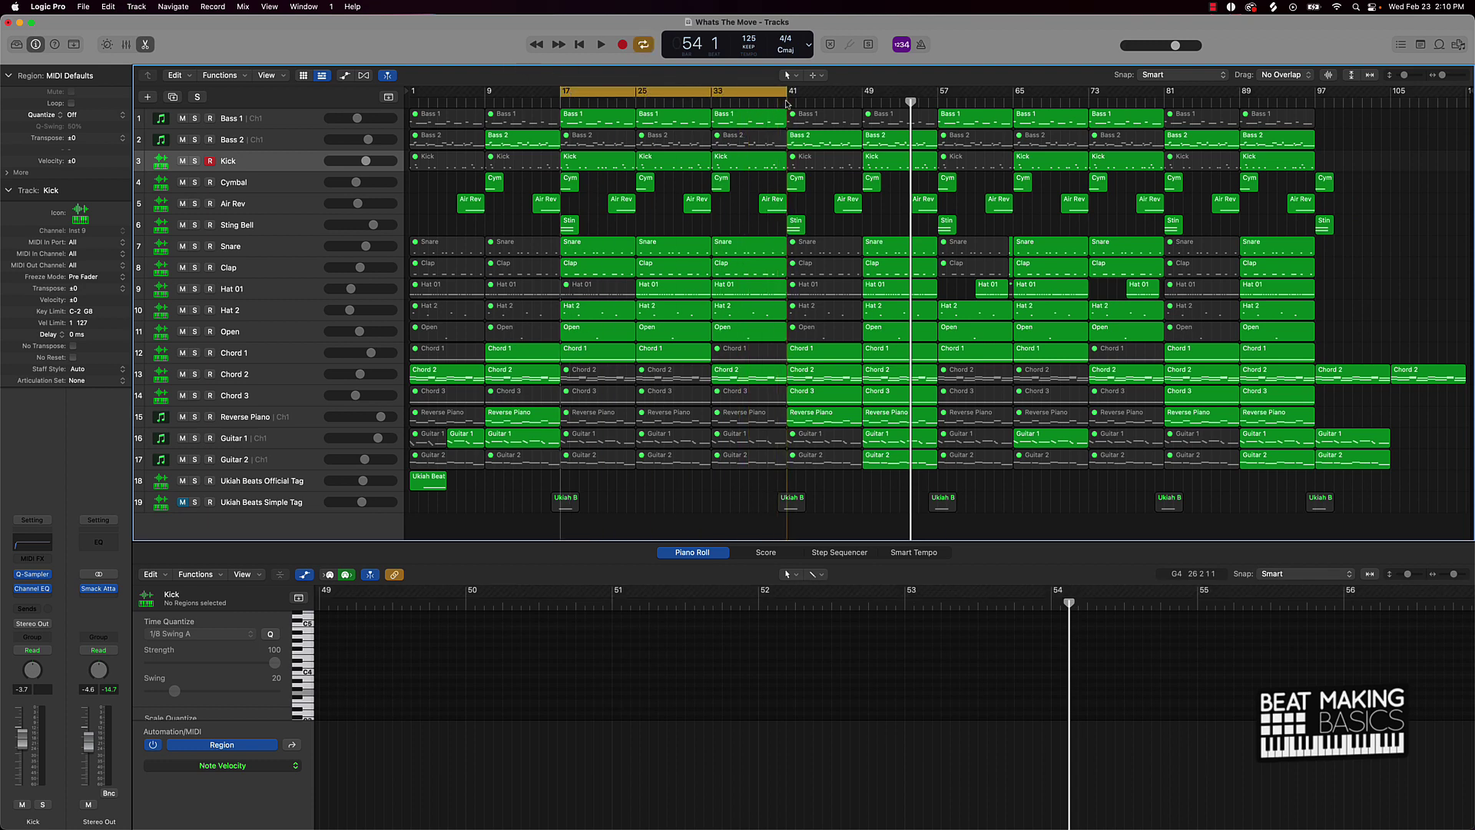
{"action": "scroll", "coordinate": [785, 103], "scroll_direction": "up", "scroll_amount": 5}
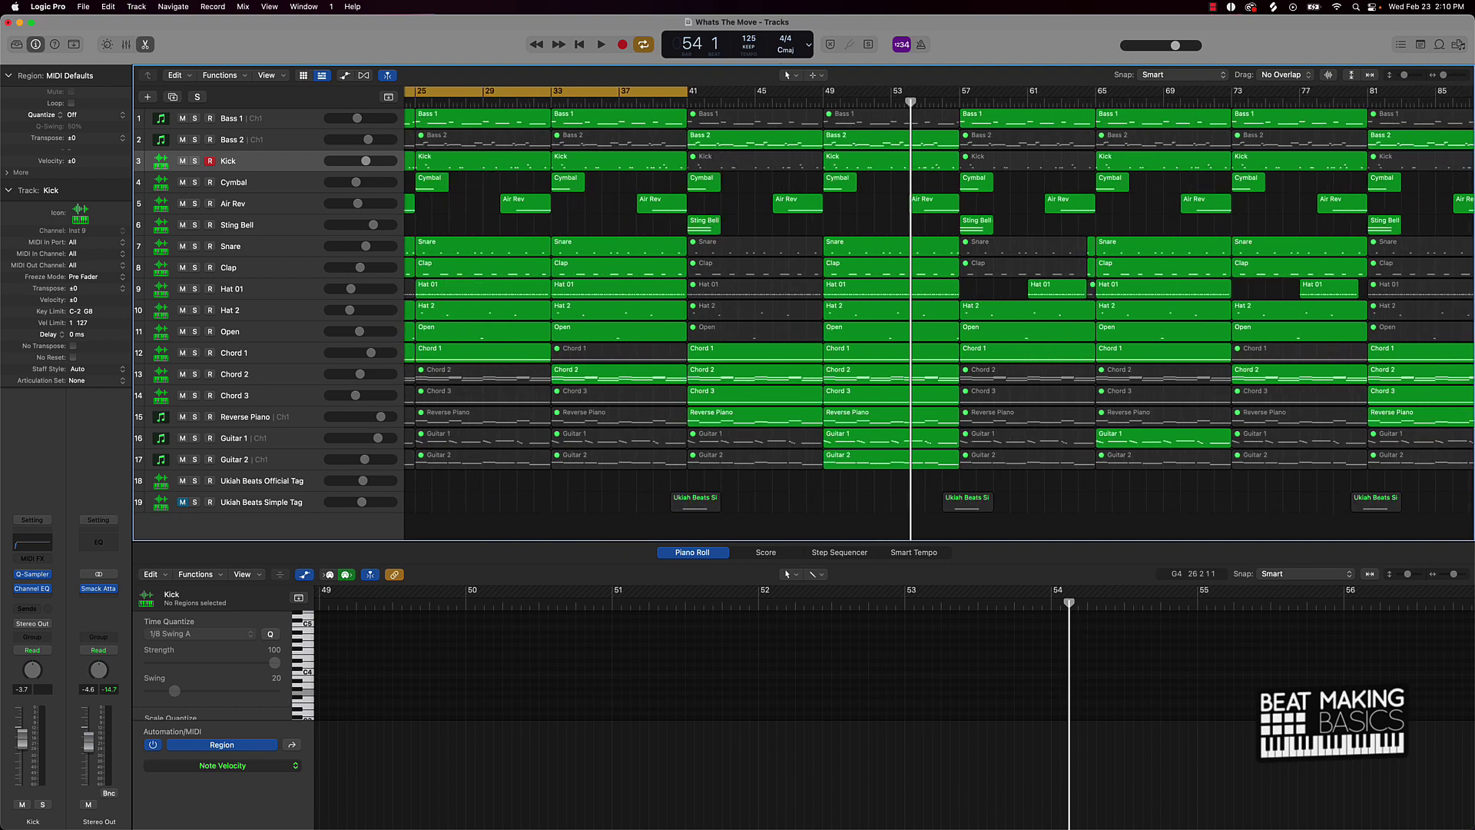
{"action": "scroll", "coordinate": [627, 93], "scroll_direction": "left", "scroll_amount": 10}
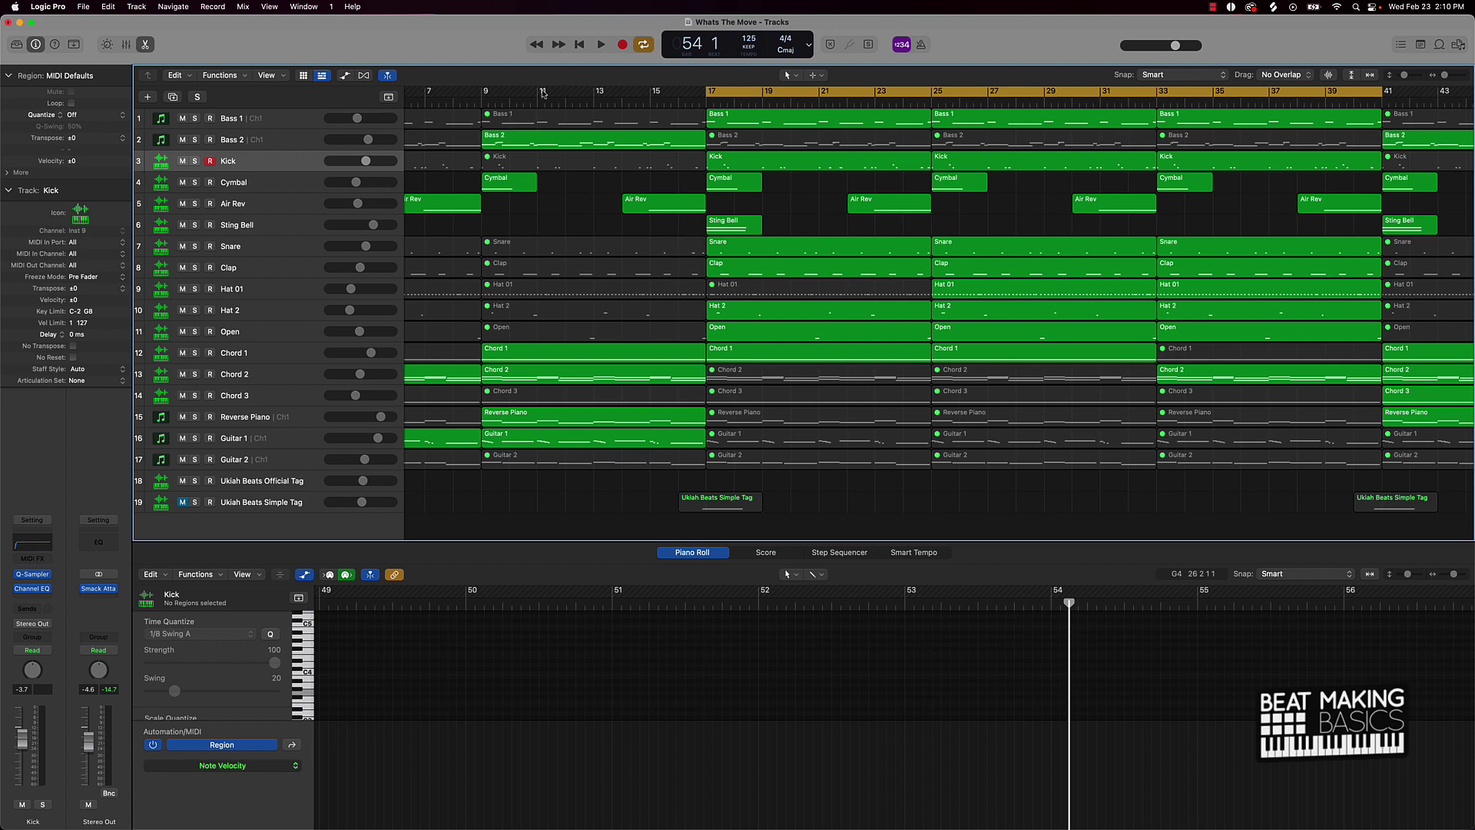
{"action": "scroll", "coordinate": [816, 125], "scroll_direction": "down", "scroll_amount": 5}
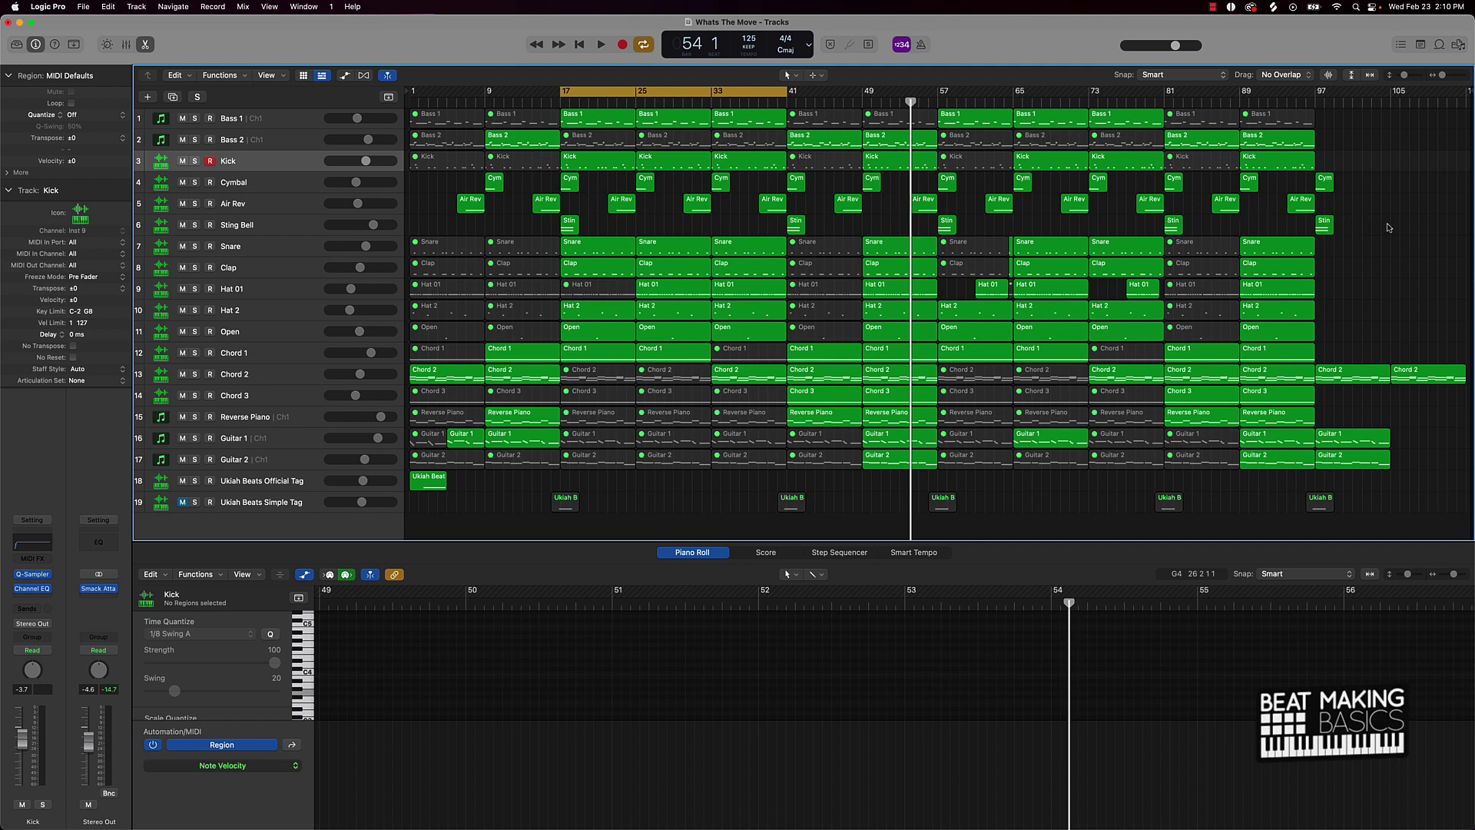
Turn off the cycle range, return the playhead to bar 1, and disarm recording on the Kick track.
{"action": "left_click", "coordinate": [751, 94]}
{"action": "key", "text": "Return"}
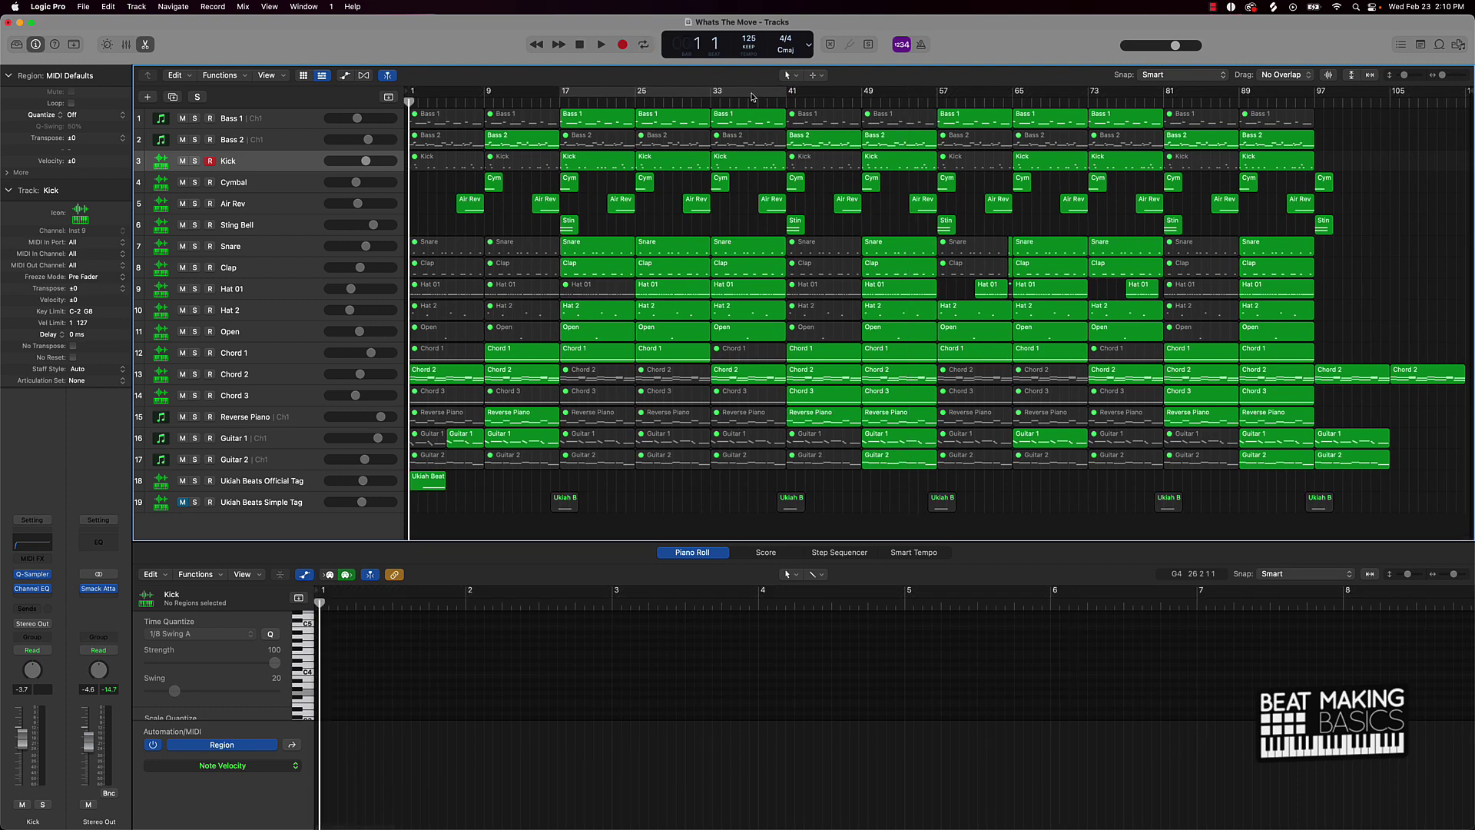
{"action": "left_click", "coordinate": [211, 162]}
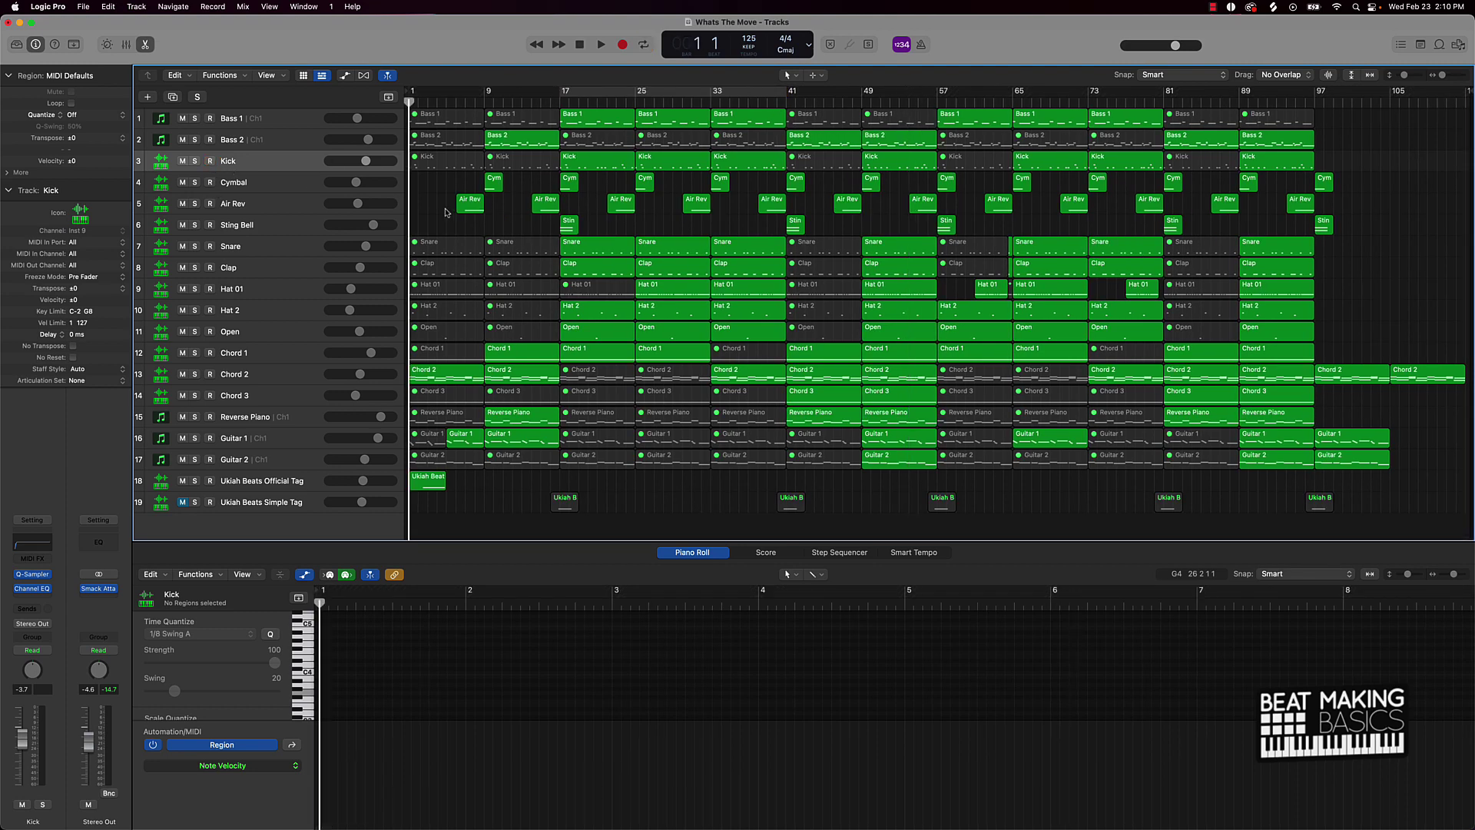